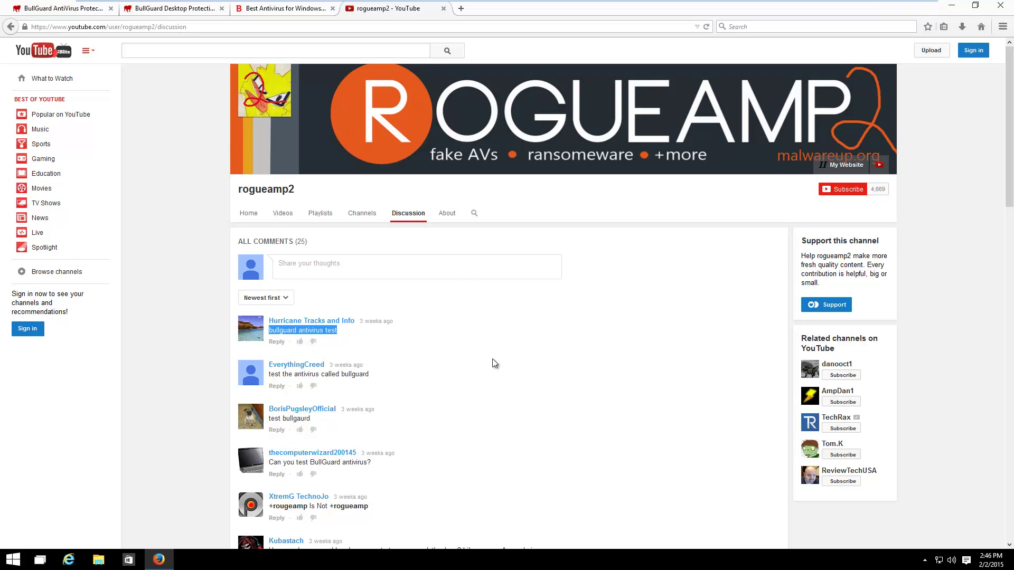
# Highlight the two comments requesting a BullGuard test, then switch to the BullGuard Antivirus page
pyautogui.moveTo(269, 374); pyautogui.dragTo(365, 374)
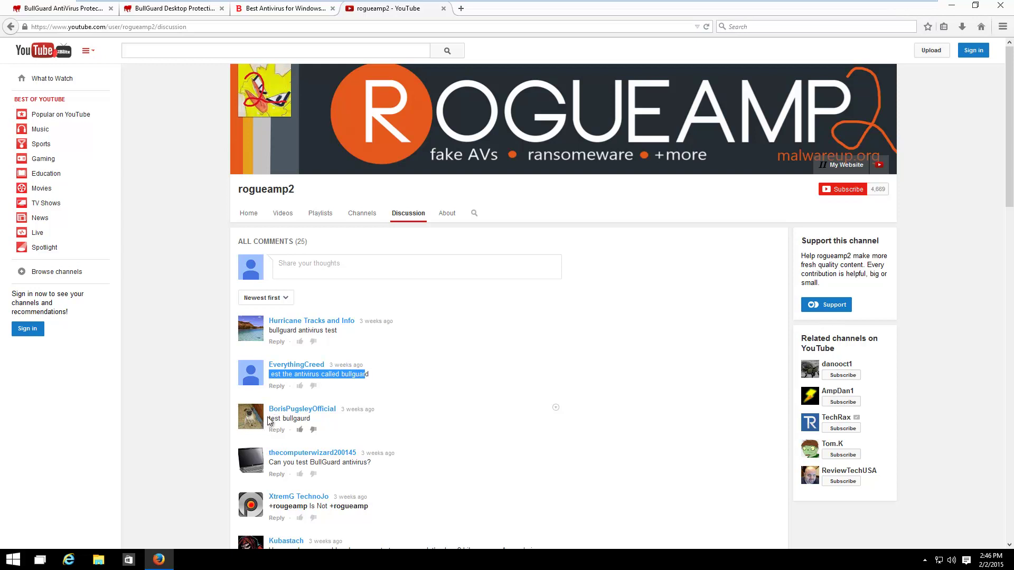
pyautogui.moveTo(268, 419); pyautogui.dragTo(317, 425)
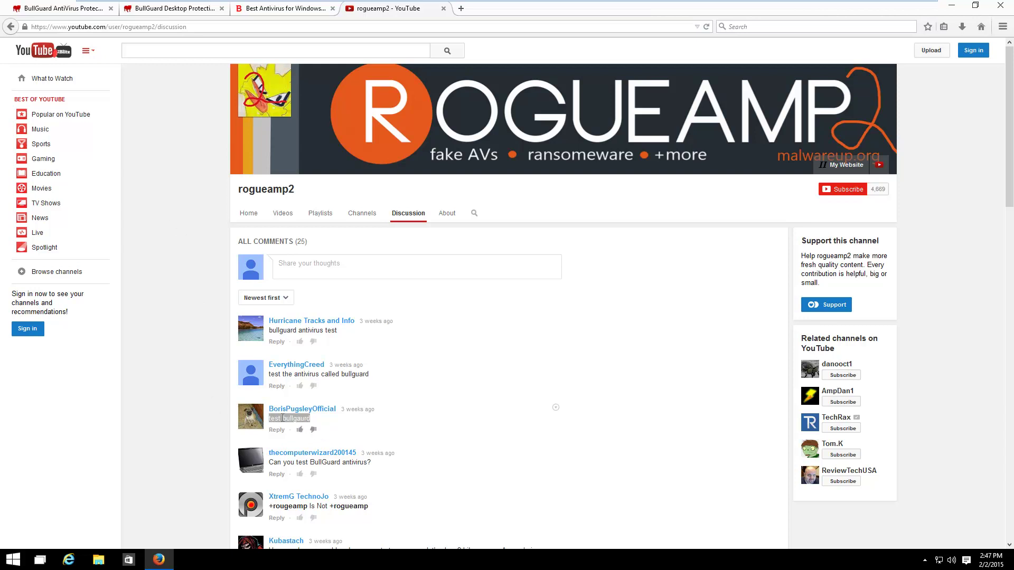
pyautogui.click(552, 405)
pyautogui.click(25, 5)
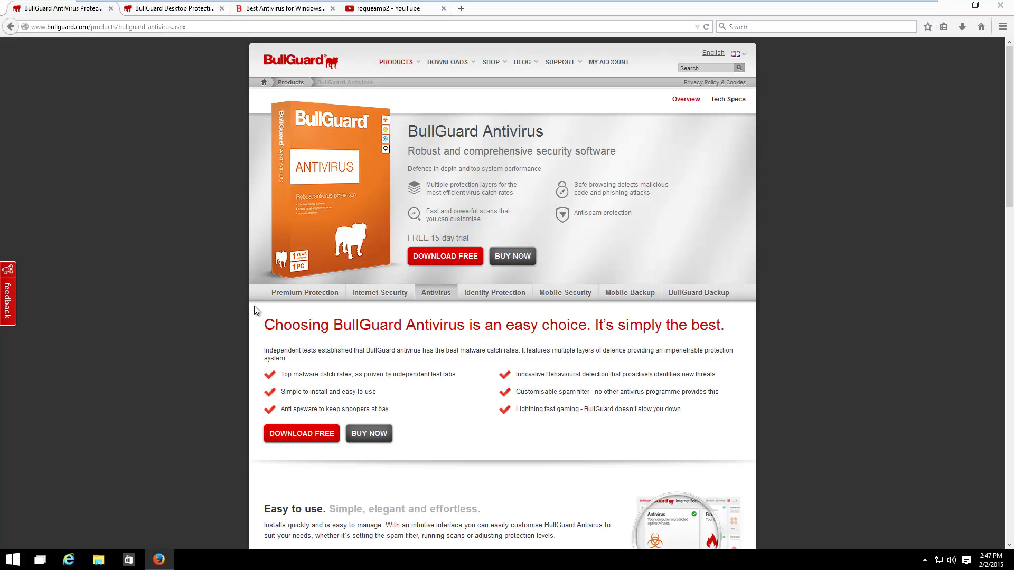
# Check the Desktop Protection support page, highlighting the Antivirus pack's Spamfilter checkmark
pyautogui.middleClick(157, 255)
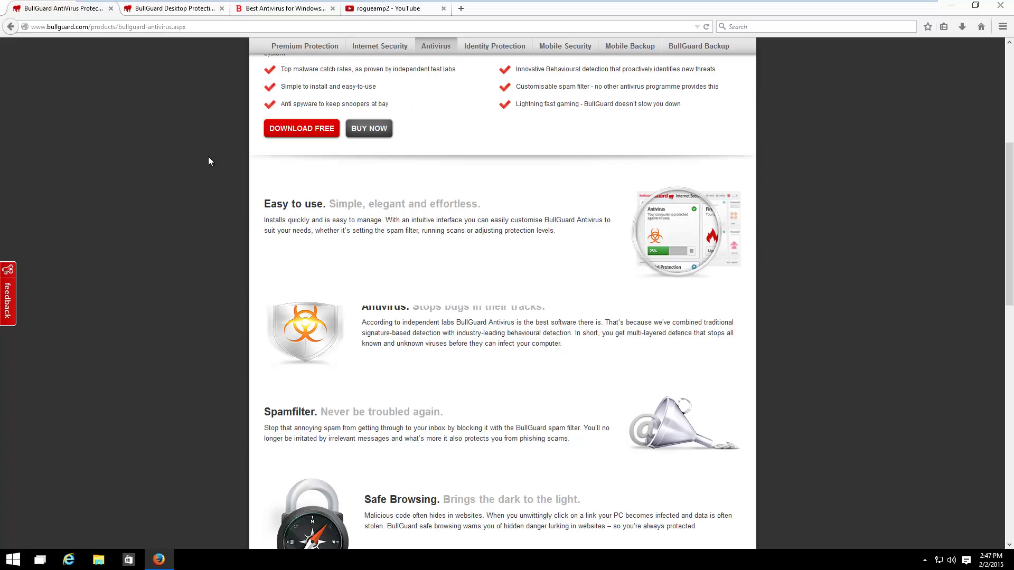
pyautogui.middleClick(159, 59)
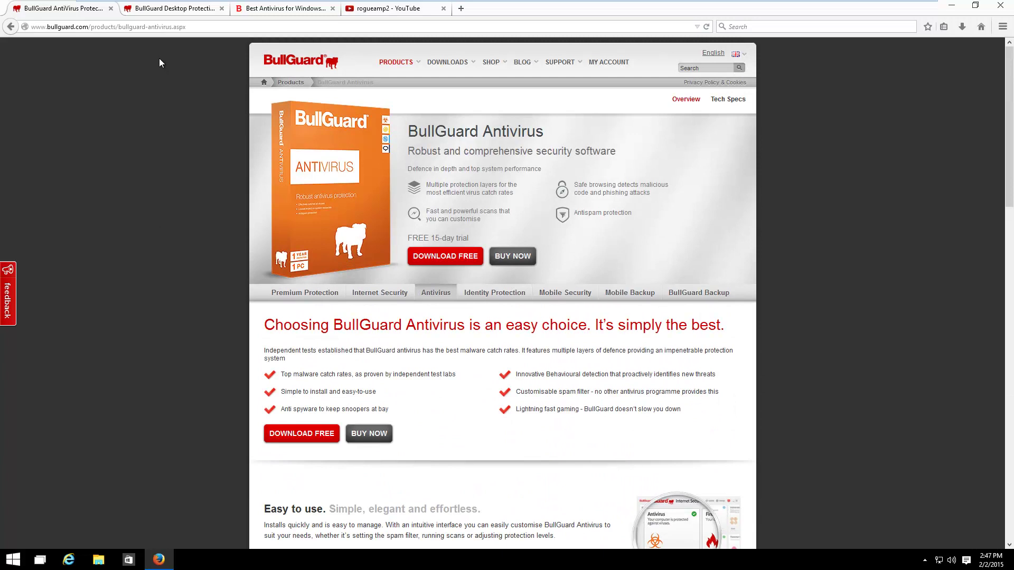
pyautogui.click(154, 11)
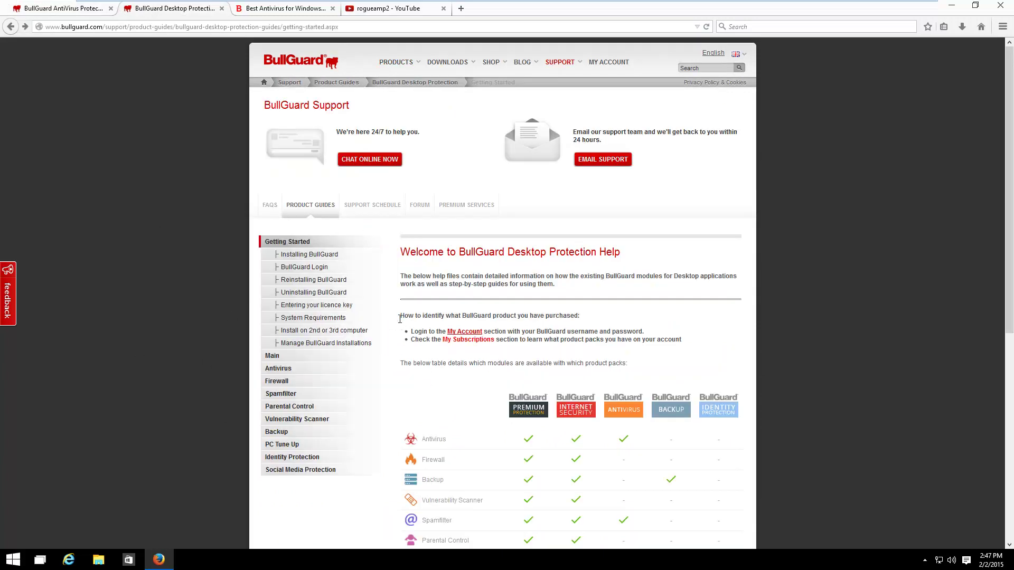
pyautogui.scroll(-2, 438, 315)
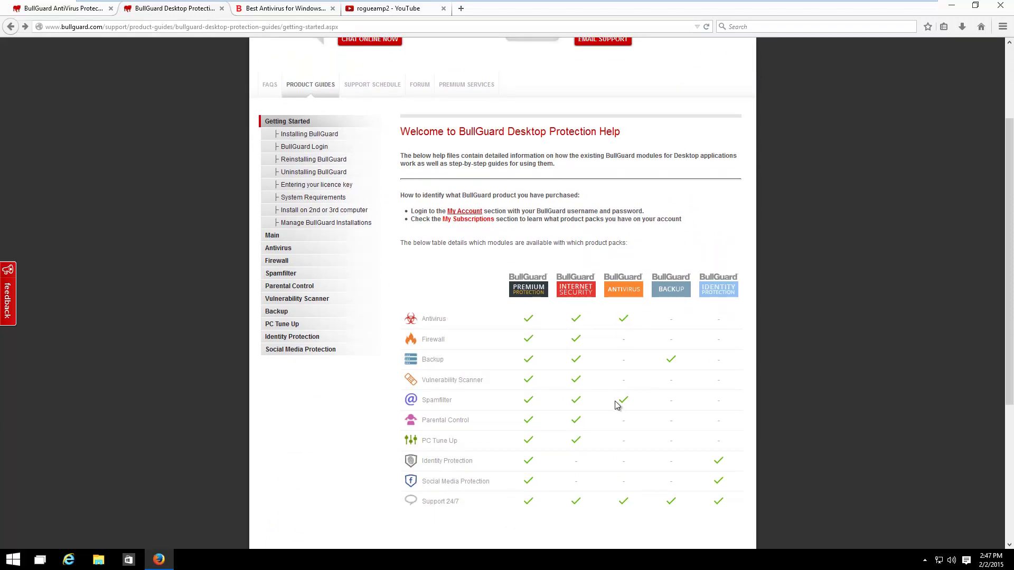
pyautogui.moveTo(611, 401); pyautogui.dragTo(633, 400)
pyautogui.scroll(3, 524, 346)
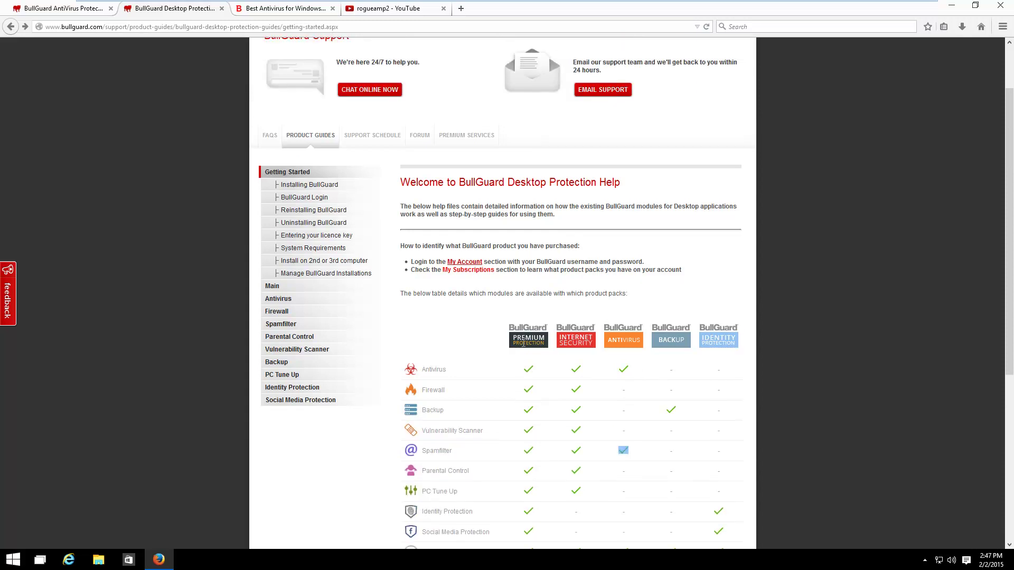
pyautogui.click(74, 10)
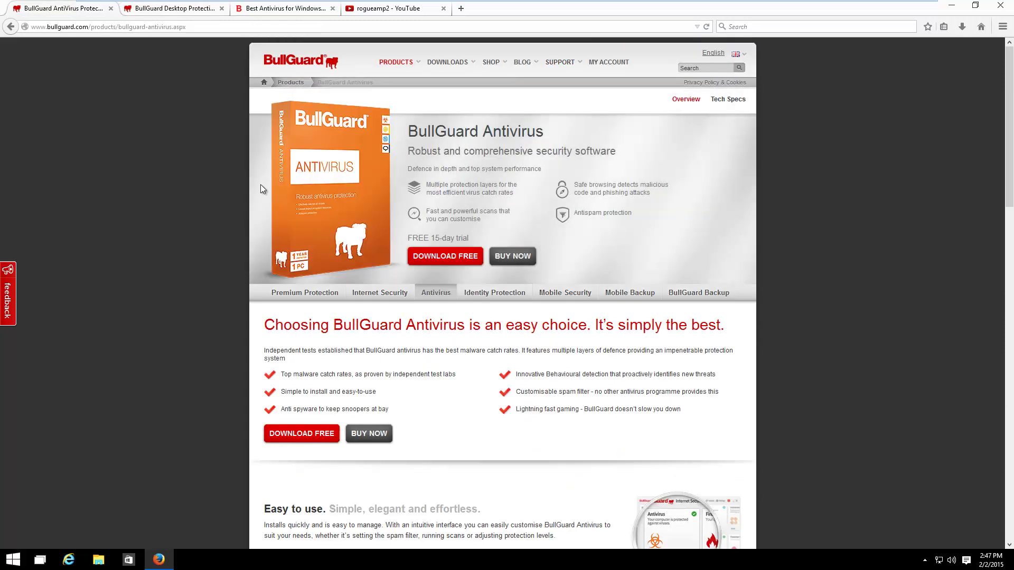
# Start buying BullGuard Antivirus with a 1-year subscription and note the $29.95 price
pyautogui.click(518, 259)
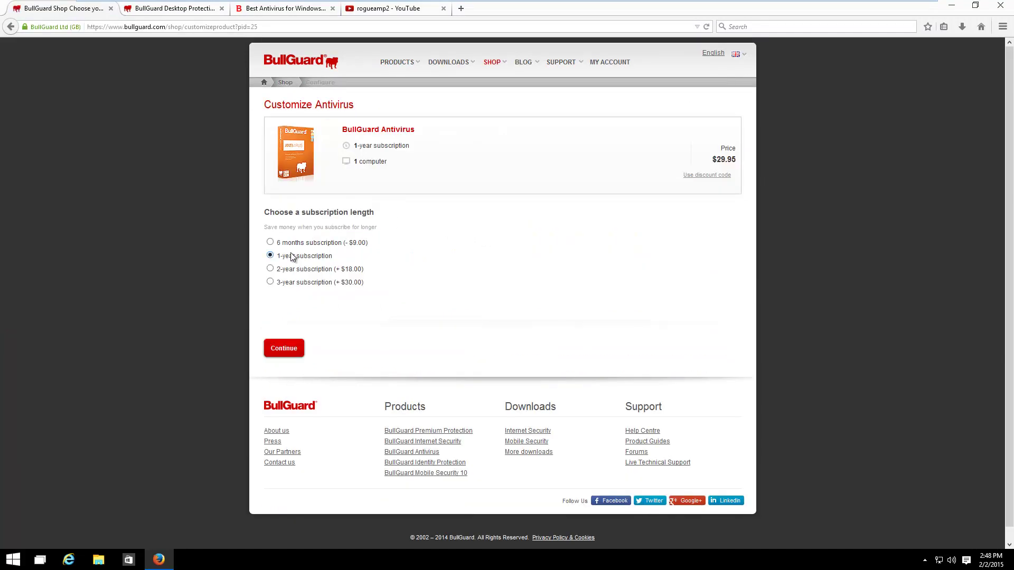
pyautogui.click(269, 257)
pyautogui.moveTo(689, 155); pyautogui.dragTo(736, 159)
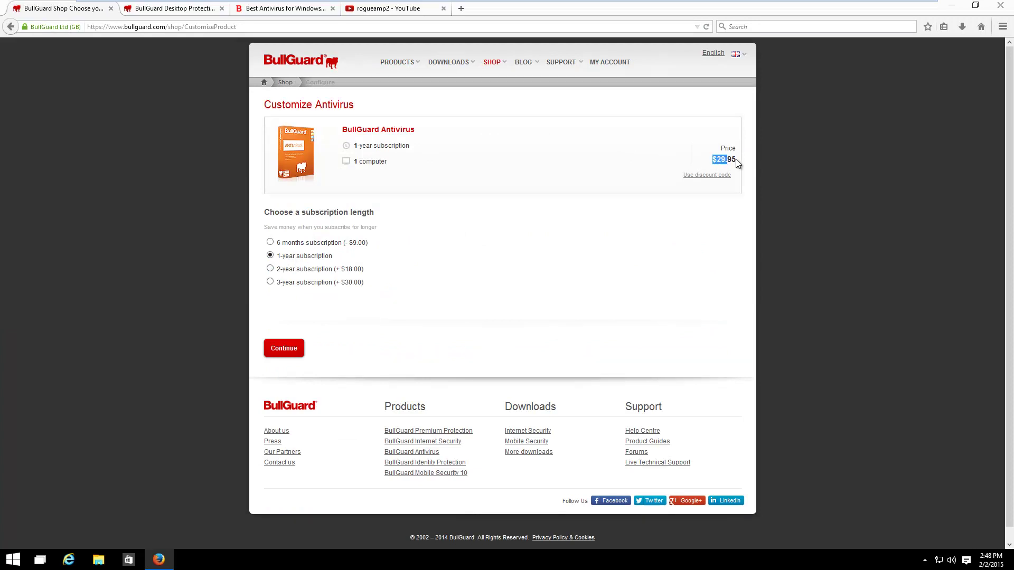
pyautogui.click(766, 159)
# On the Bitdefender Antivirus Plus 2015 page, set Number of PCs to 1 PC
pyautogui.click(271, 9)
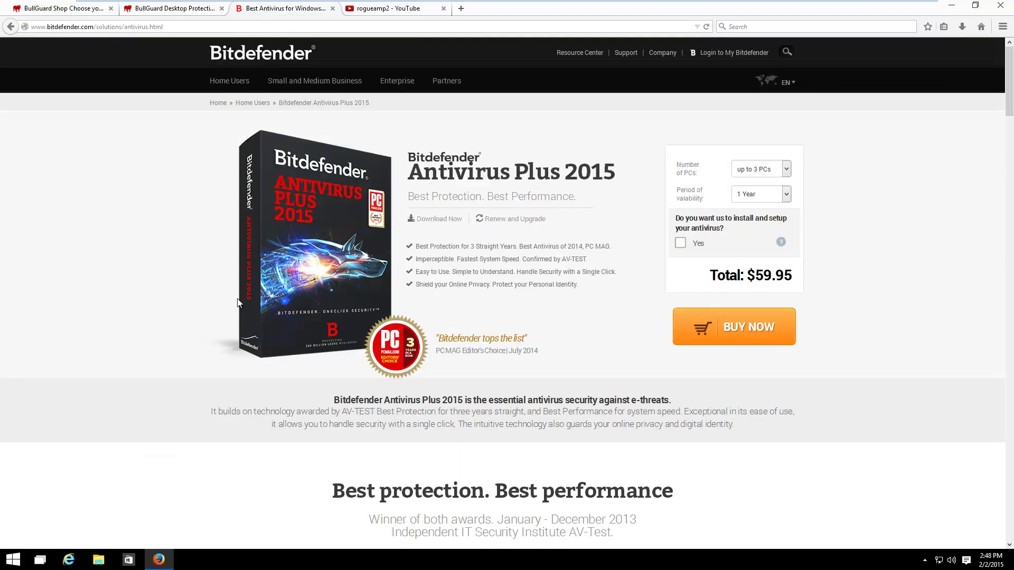
pyautogui.click(754, 170)
pyautogui.click(747, 186)
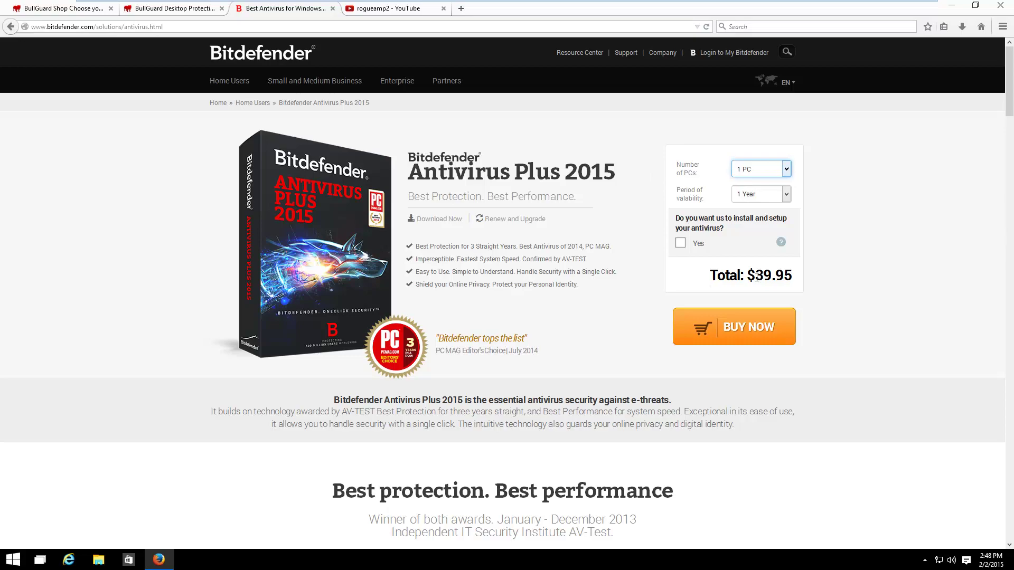
# Scroll down to review the Antivirus Plus, Internet Security and Total Security comparison table
pyautogui.scroll(-20, 518, 351)
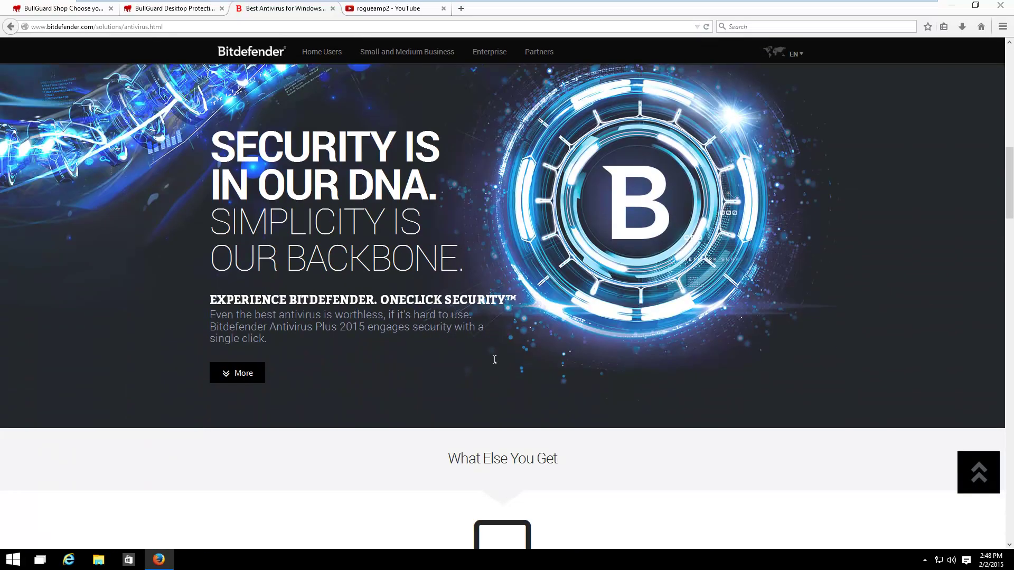
pyautogui.scroll(-10, 492, 355)
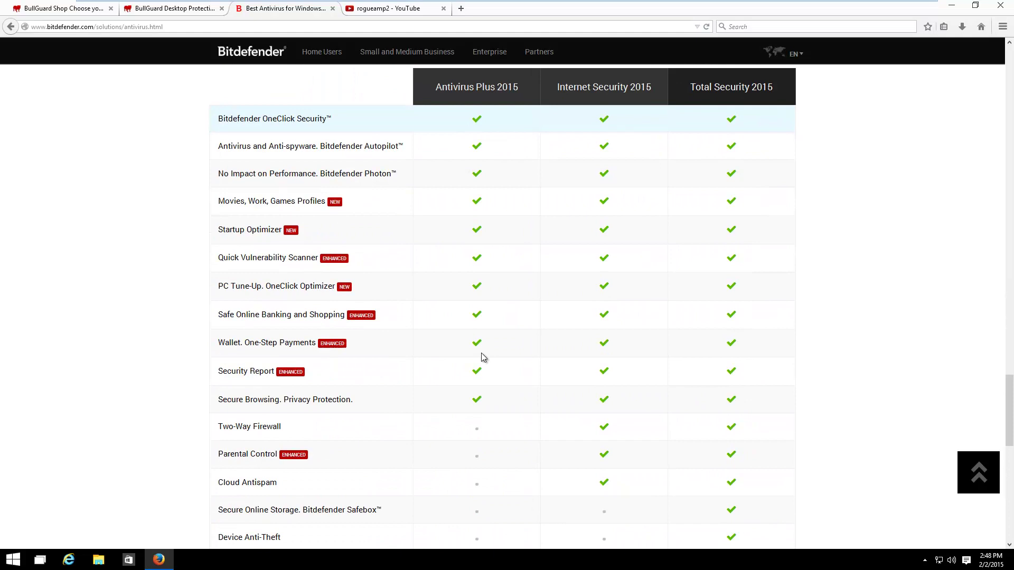
pyautogui.moveTo(258, 121)
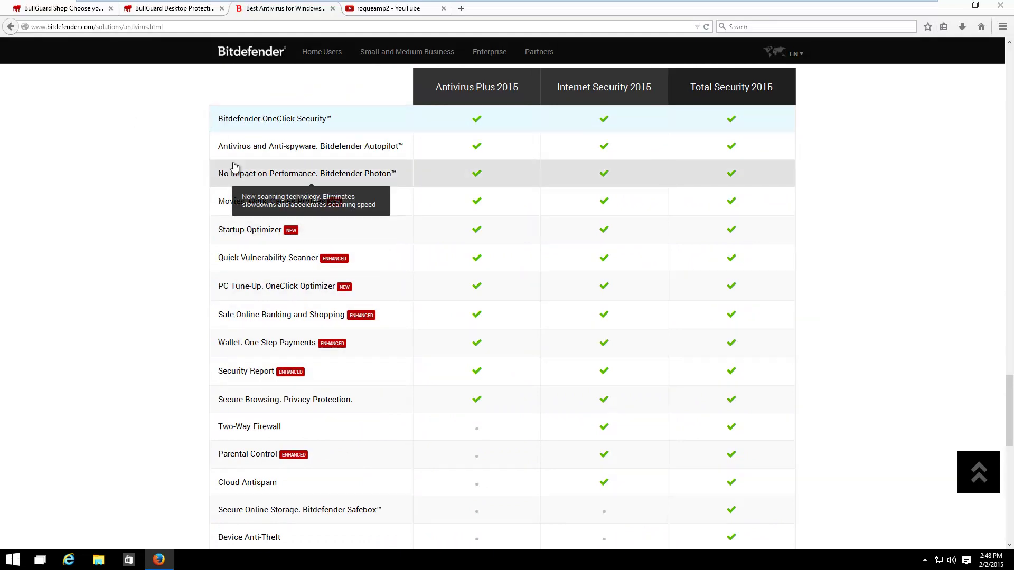
pyautogui.moveTo(297, 200)
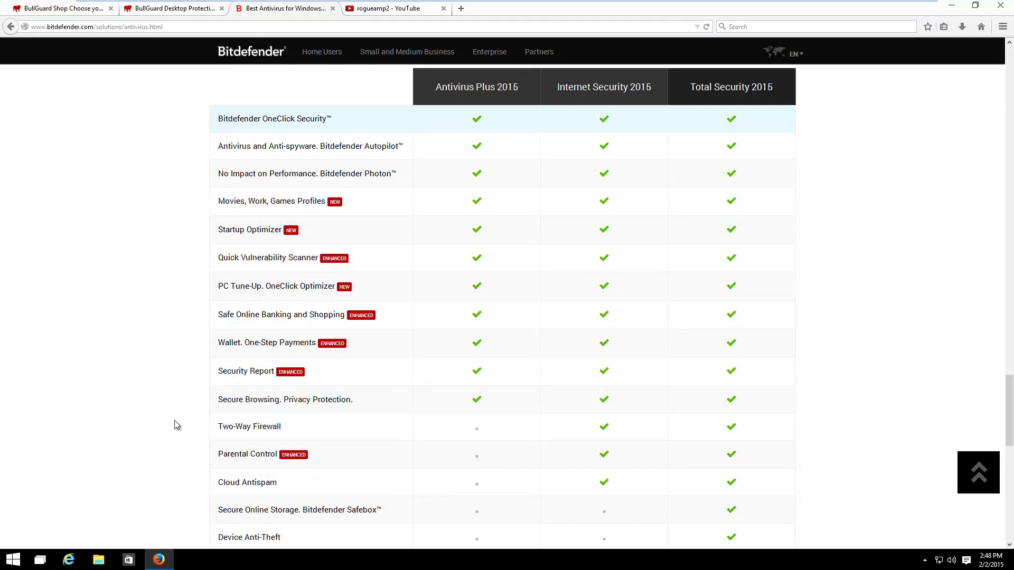
pyautogui.scroll(-4, 97, 377)
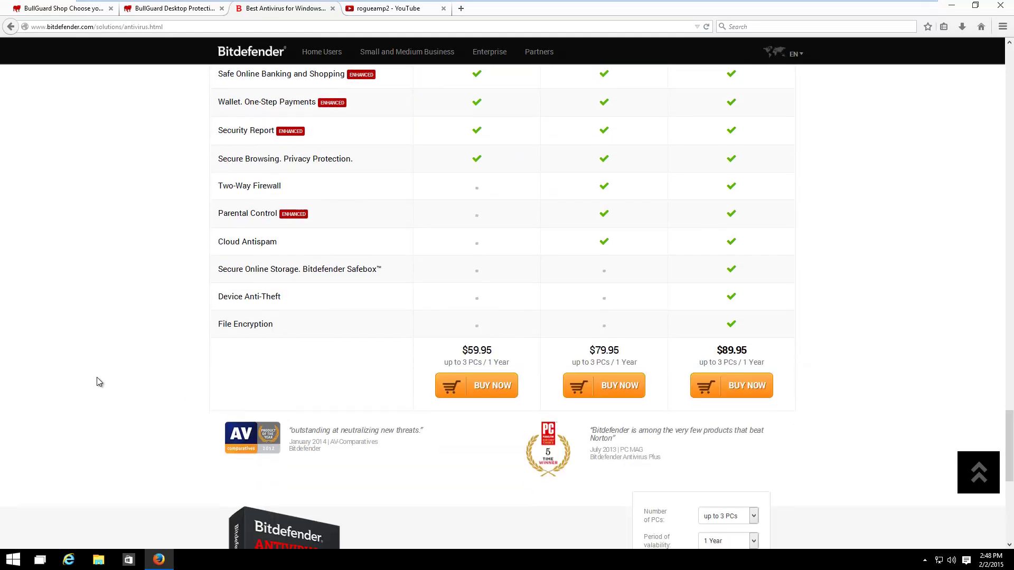
pyautogui.scroll(-2, 96, 323)
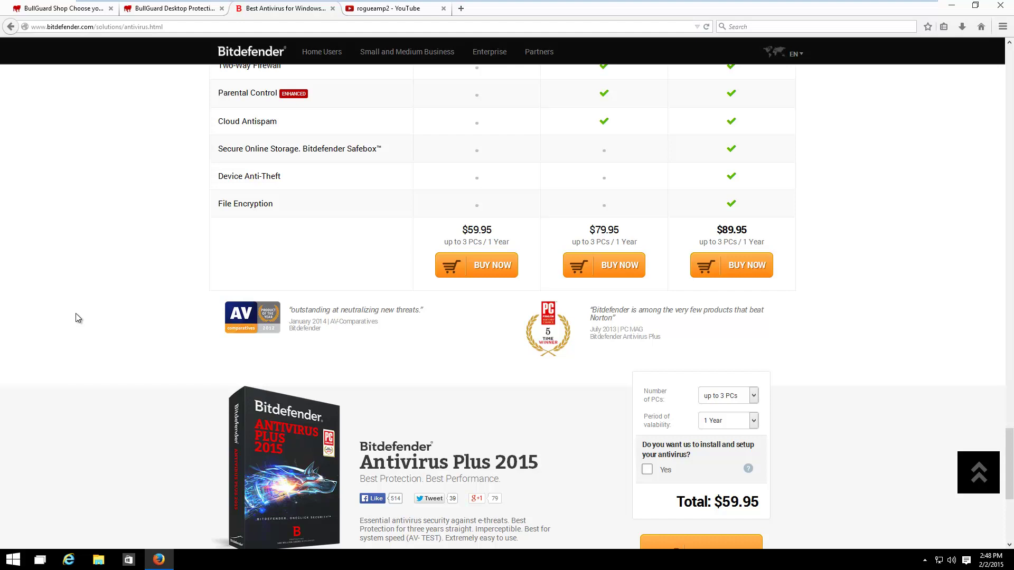
# Go from the BullGuard shop tab to the Desktop Protection Help page's modules table
pyautogui.click(30, 15)
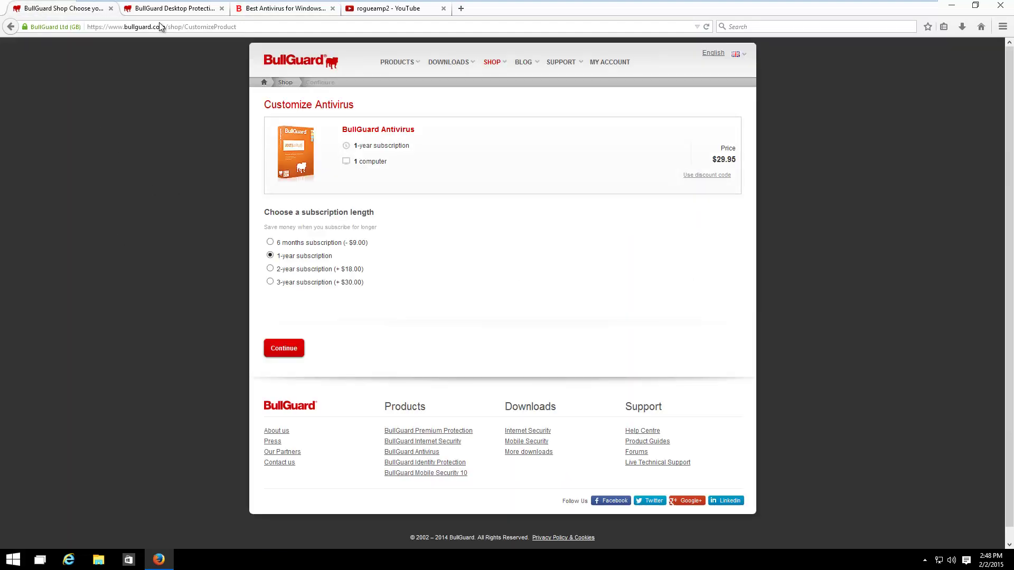
pyautogui.hotkey('ctrl', 'Tab')
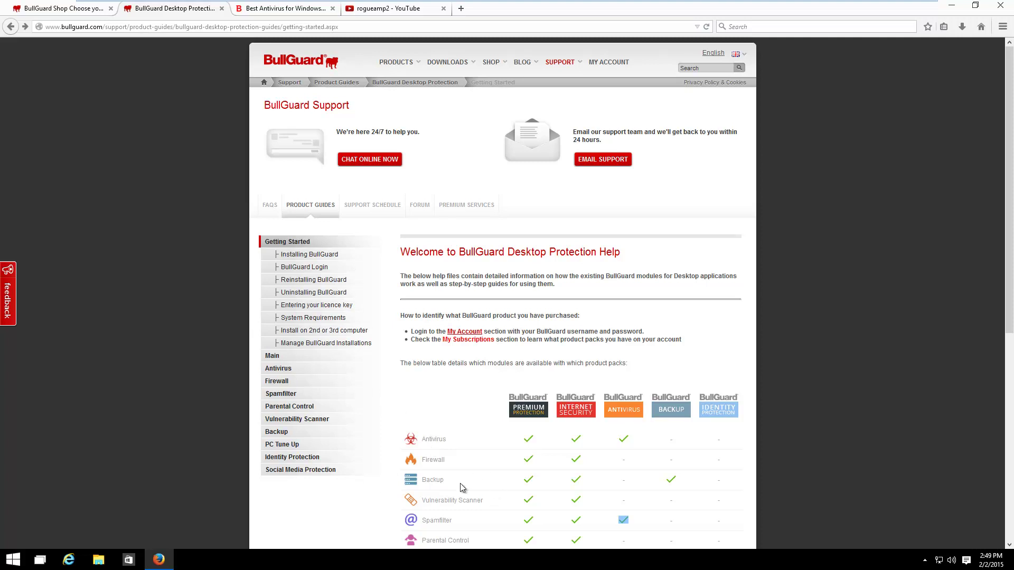
pyautogui.scroll(-2, 482, 490)
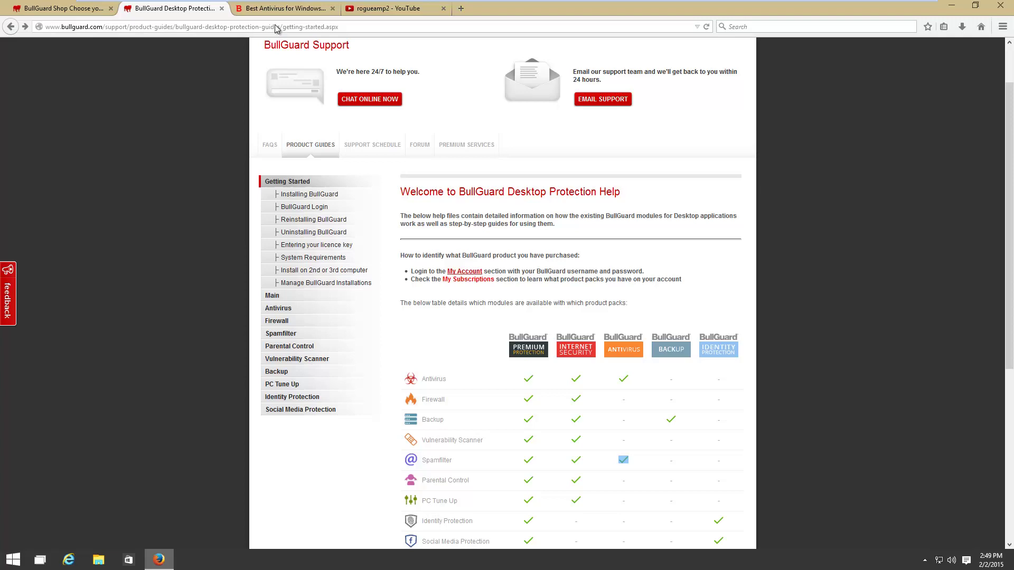
# Return to the Bitdefender site and open the Free Antivirus page from Home Users
pyautogui.click(269, 9)
pyautogui.scroll(15, 76, 486)
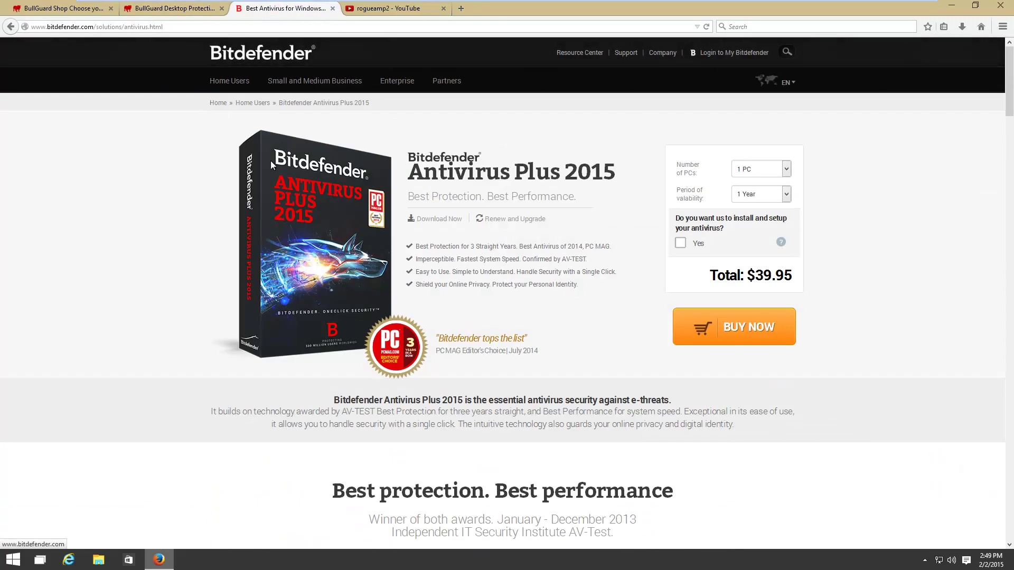
pyautogui.moveTo(217, 91)
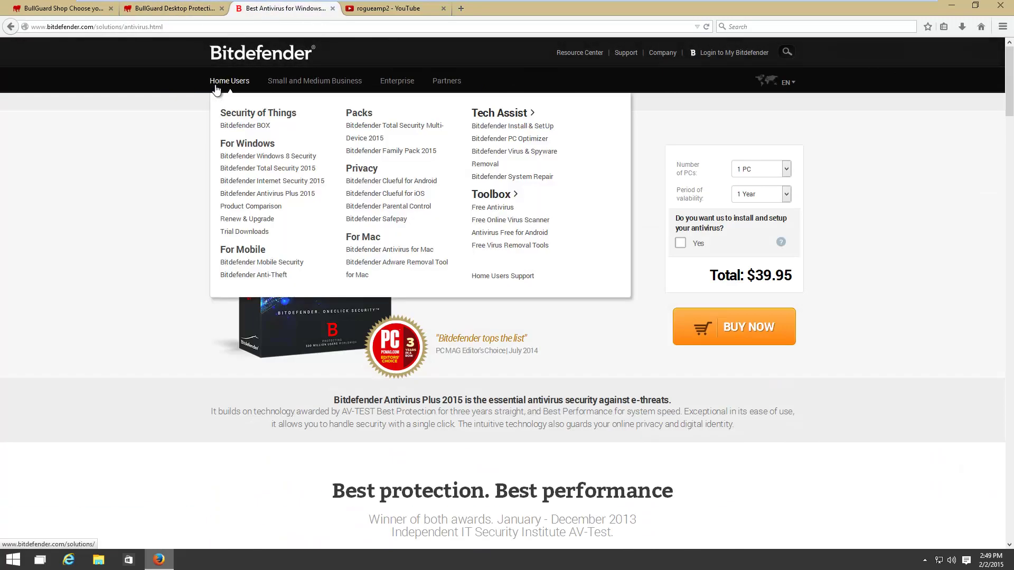
pyautogui.click(510, 208)
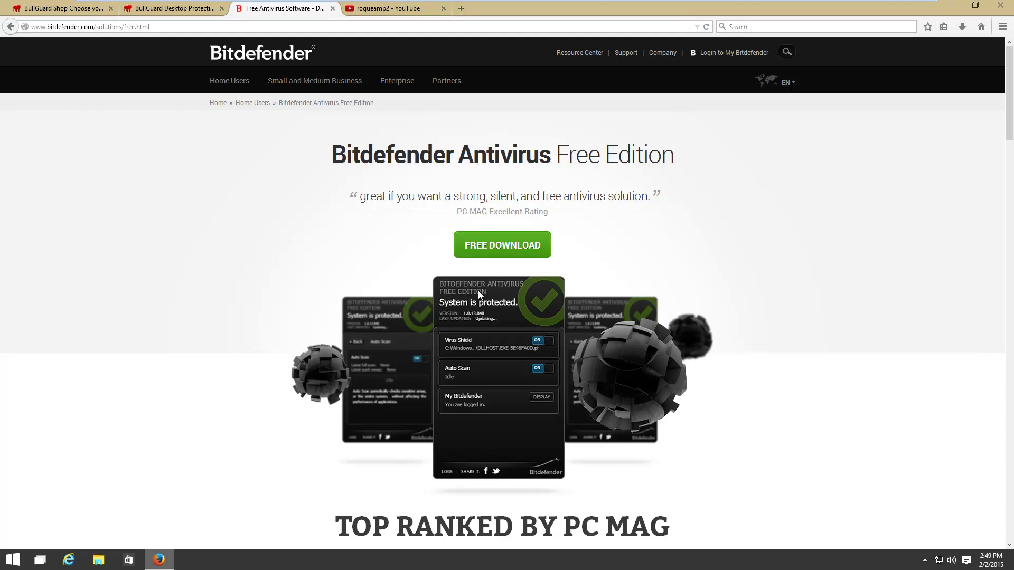
# Download and save Antivirus_Free_Edition.exe, then run it from the downloads panel
pyautogui.click(487, 257)
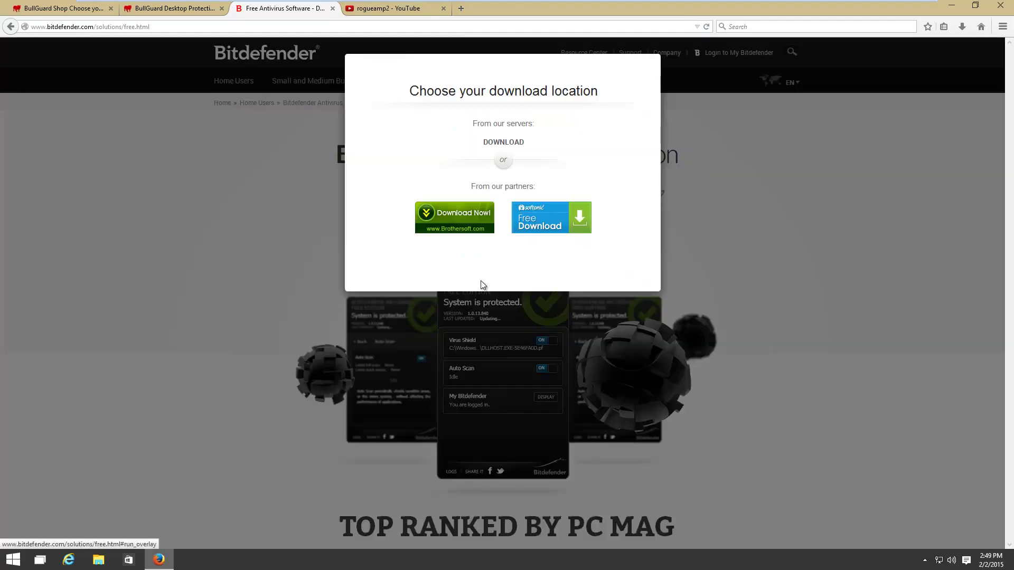
pyautogui.click(503, 142)
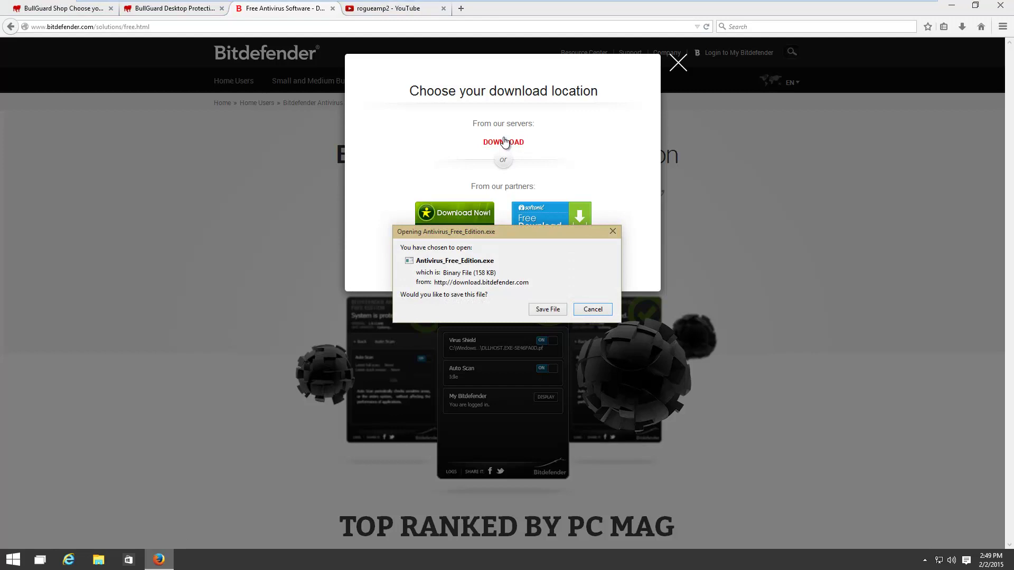
pyautogui.click(548, 309)
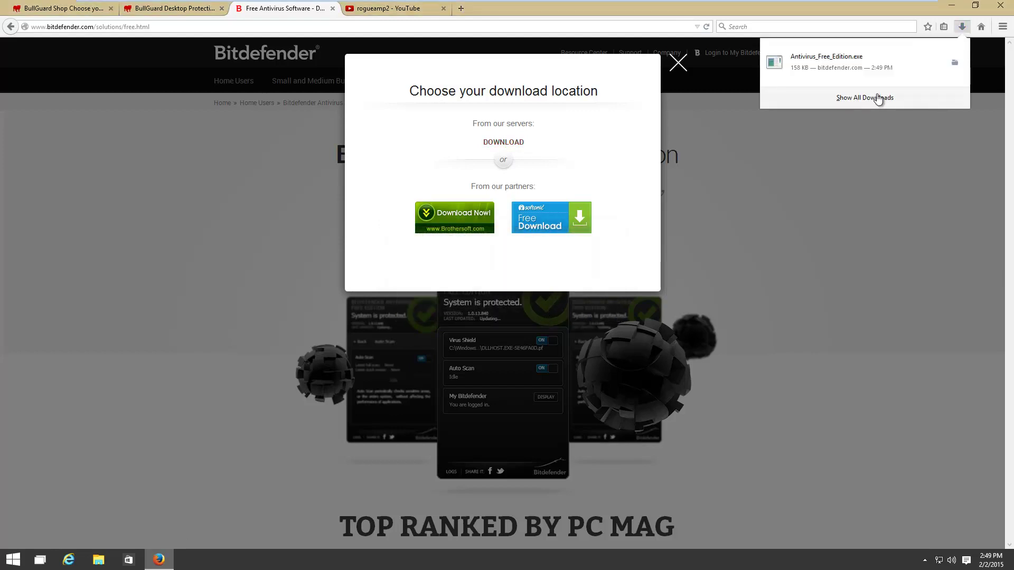
pyautogui.click(832, 66)
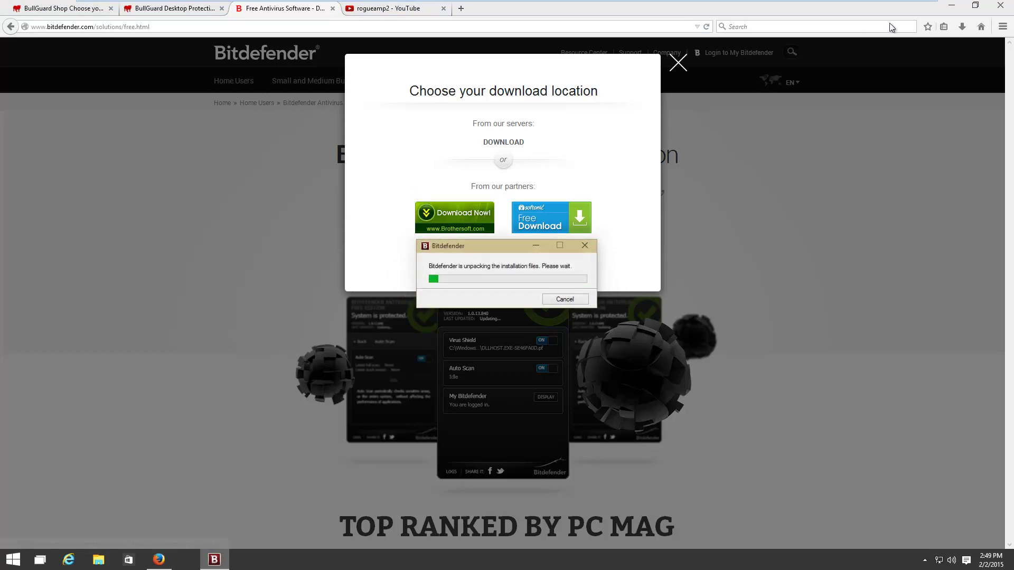
# Launch the installer, read the EULA, turn off anonymous usage reports and accept the licence
pyautogui.click(976, 5)
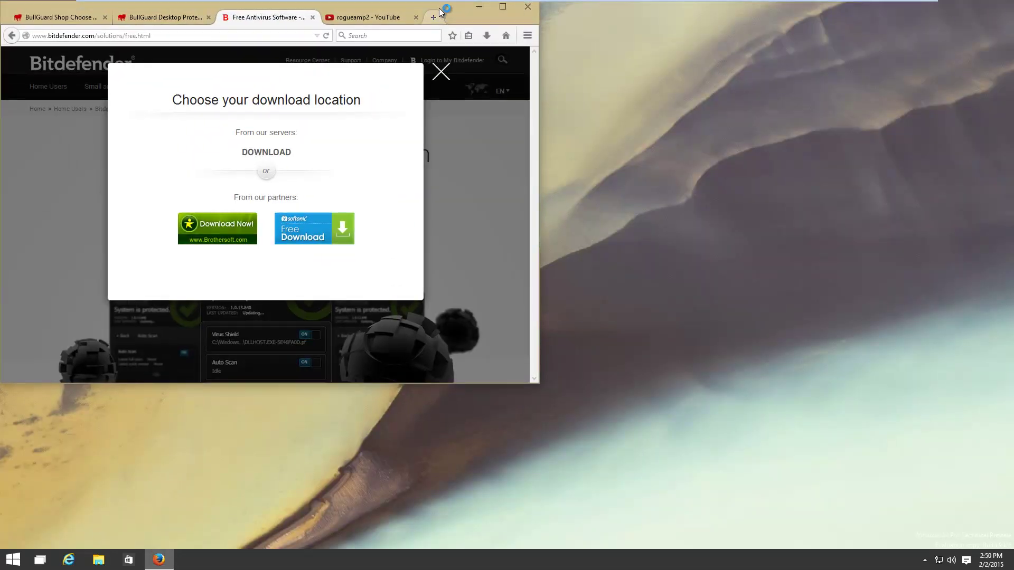
pyautogui.moveTo(454, 2); pyautogui.dragTo(458, 50)
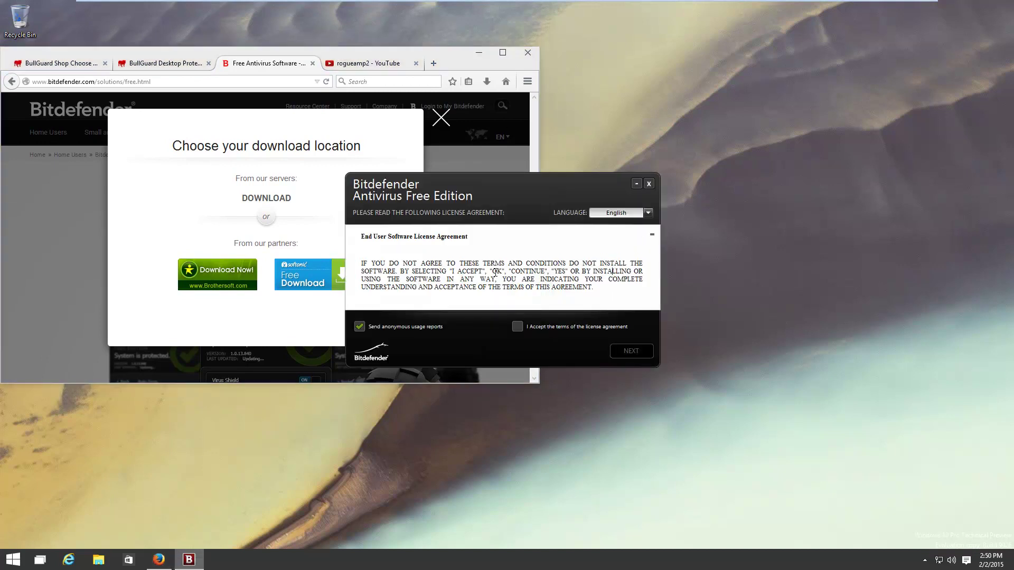
pyautogui.scroll(-10, 501, 259)
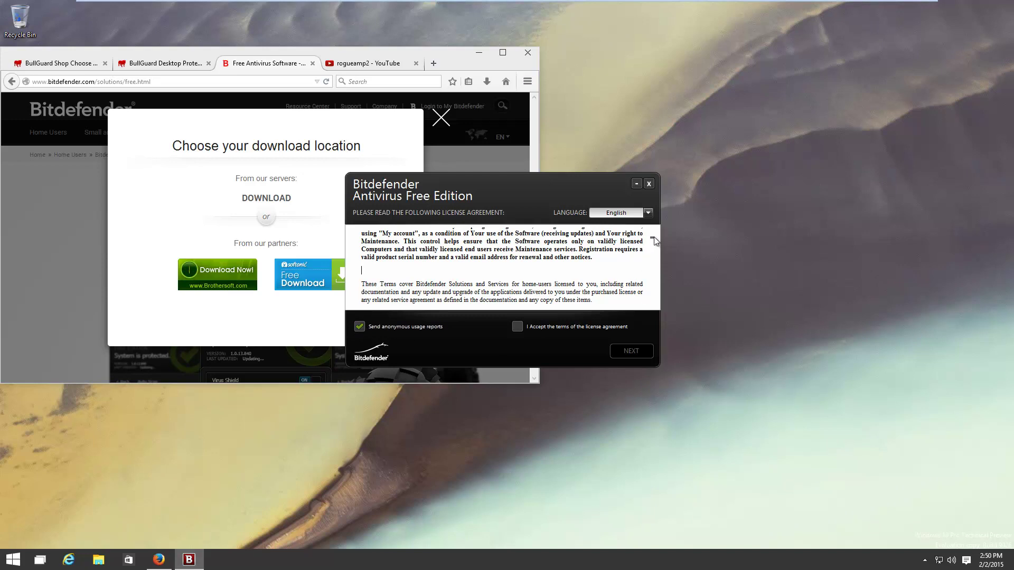
pyautogui.moveTo(652, 238)
pyautogui.mouseDown()
pyautogui.moveTo(655, 309)
pyautogui.moveTo(651, 230)
pyautogui.mouseUp()
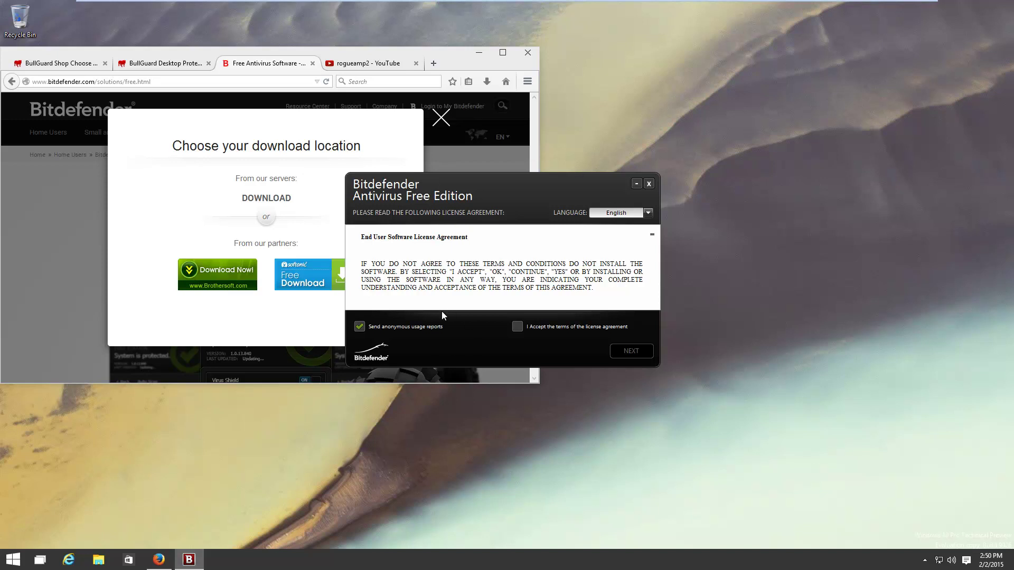
pyautogui.click(359, 326)
pyautogui.click(517, 326)
# Install Bitdefender without the initial system quickscan and finish the installer
pyautogui.click(632, 351)
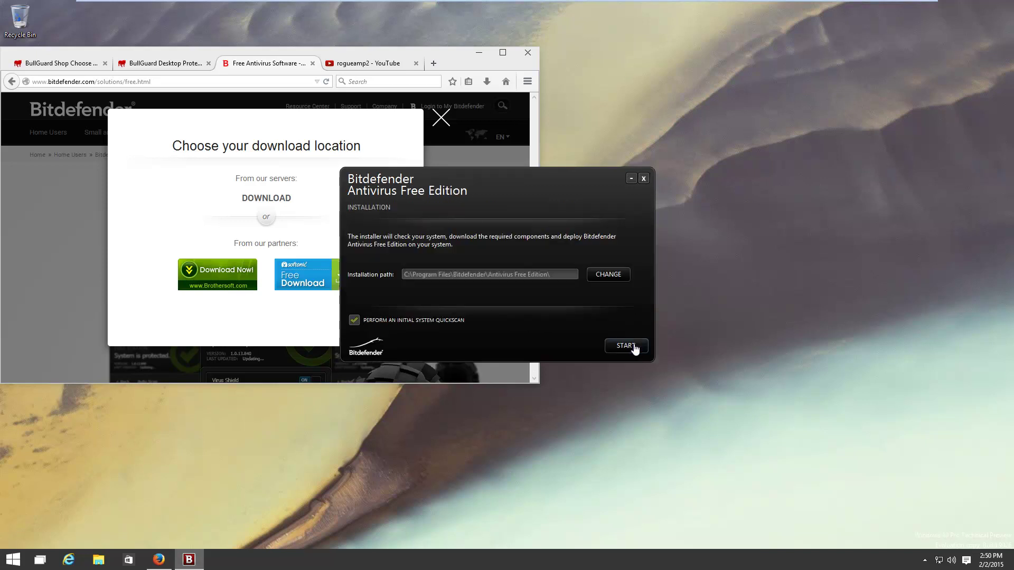
pyautogui.click(353, 323)
pyautogui.click(626, 350)
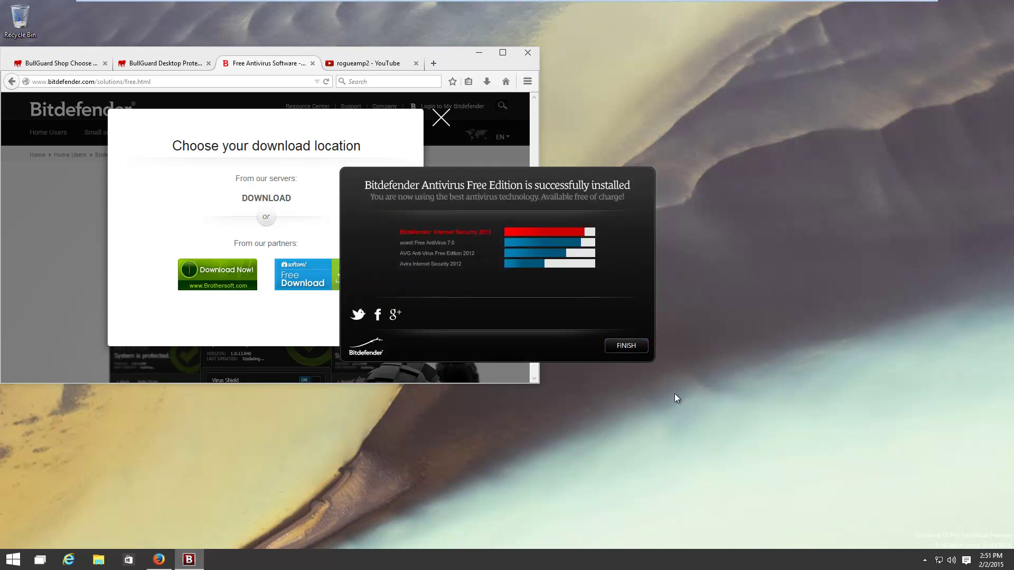
pyautogui.click(628, 346)
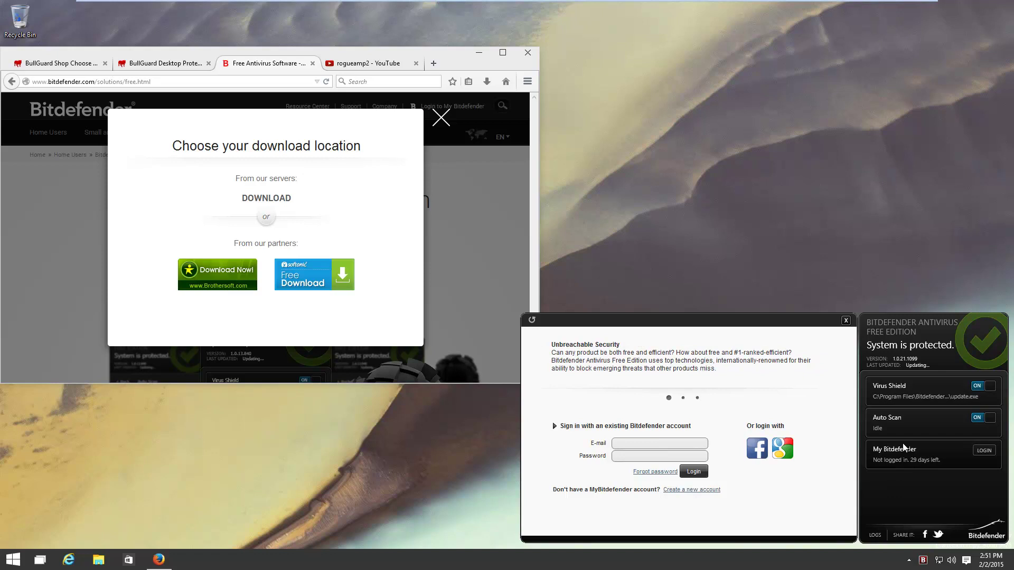
# Open the new-account form and enter the account e-mail and a password
pyautogui.click(670, 489)
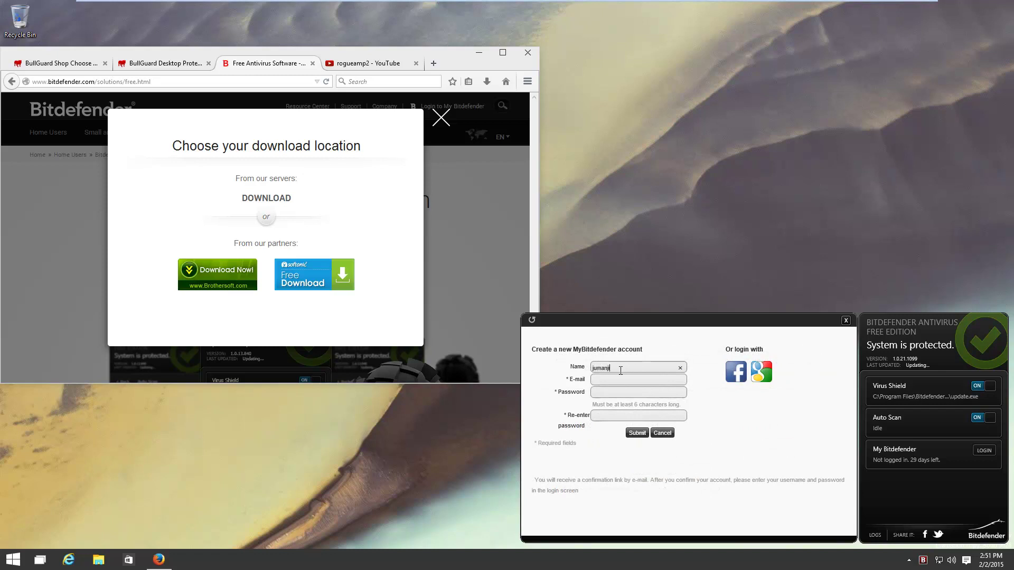
pyautogui.click(601, 380)
pyautogui.press('Tab')
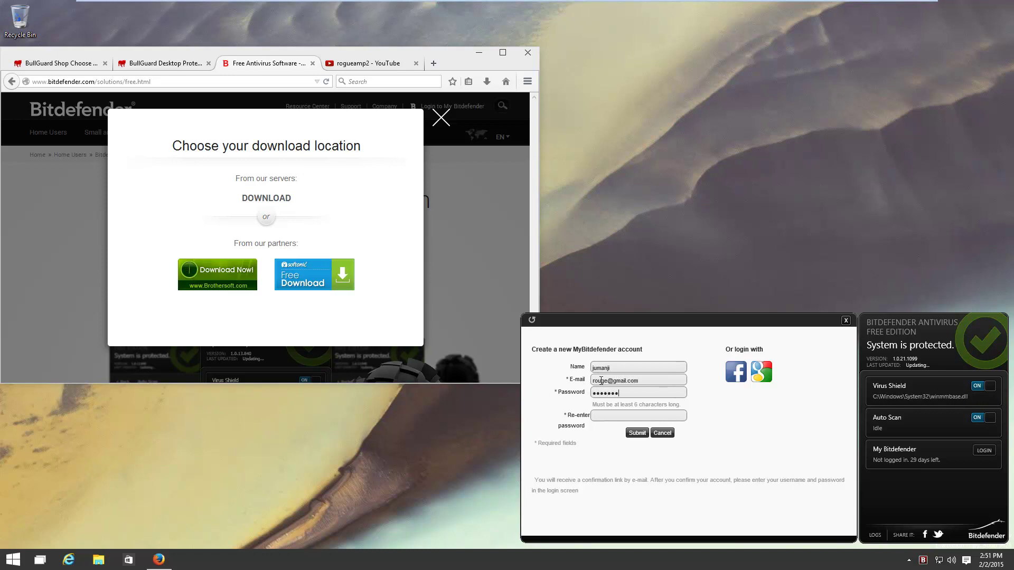
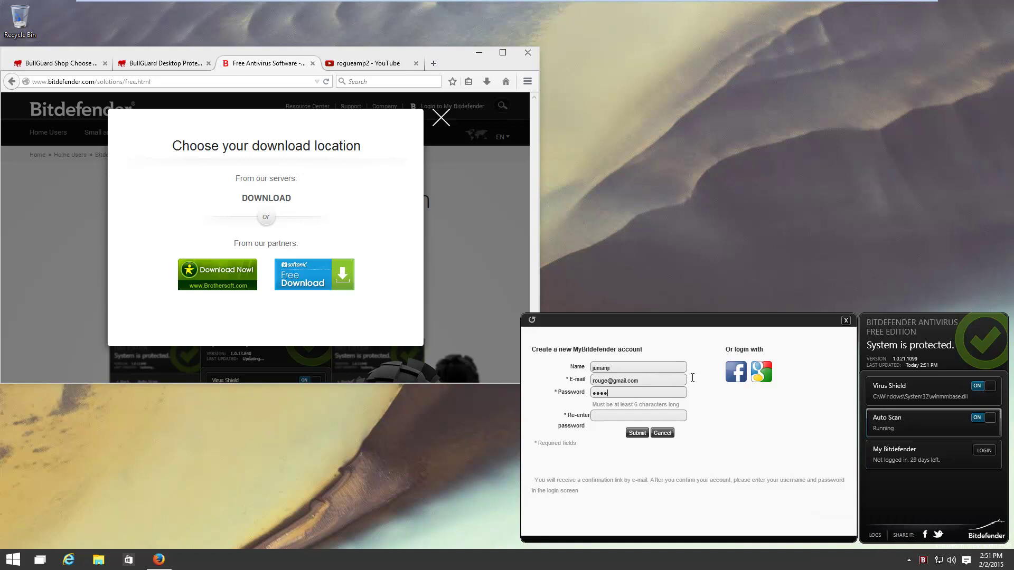
# Submit the account form, dismiss the account-exists error, and resubmit the completed form
pyautogui.click(637, 433)
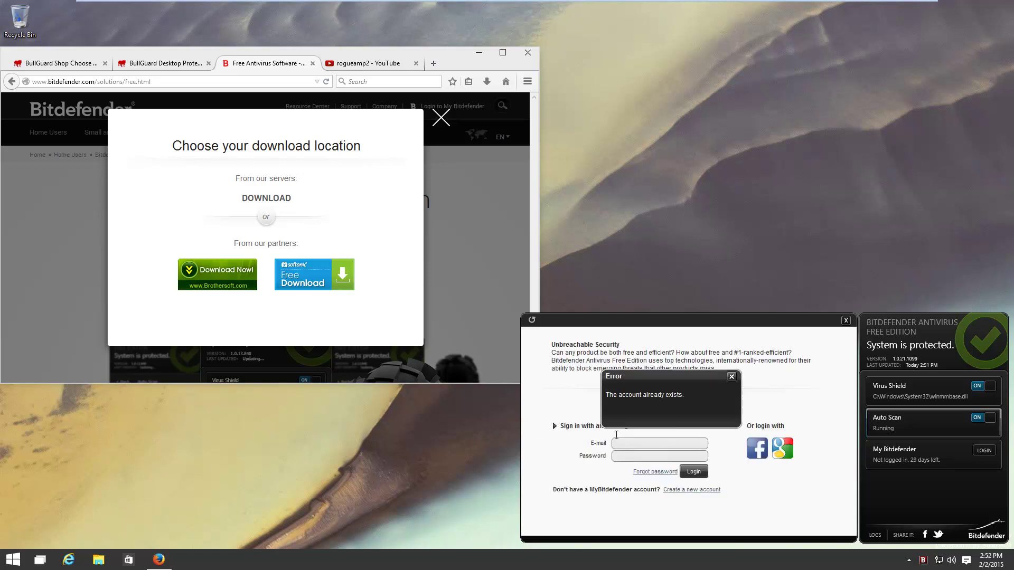
pyautogui.click(731, 376)
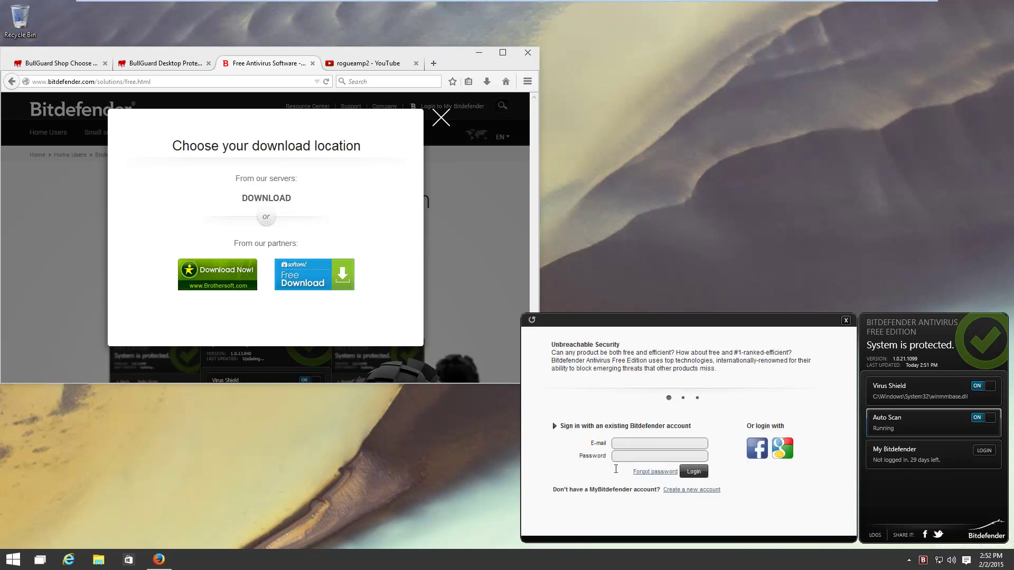
pyautogui.click(677, 490)
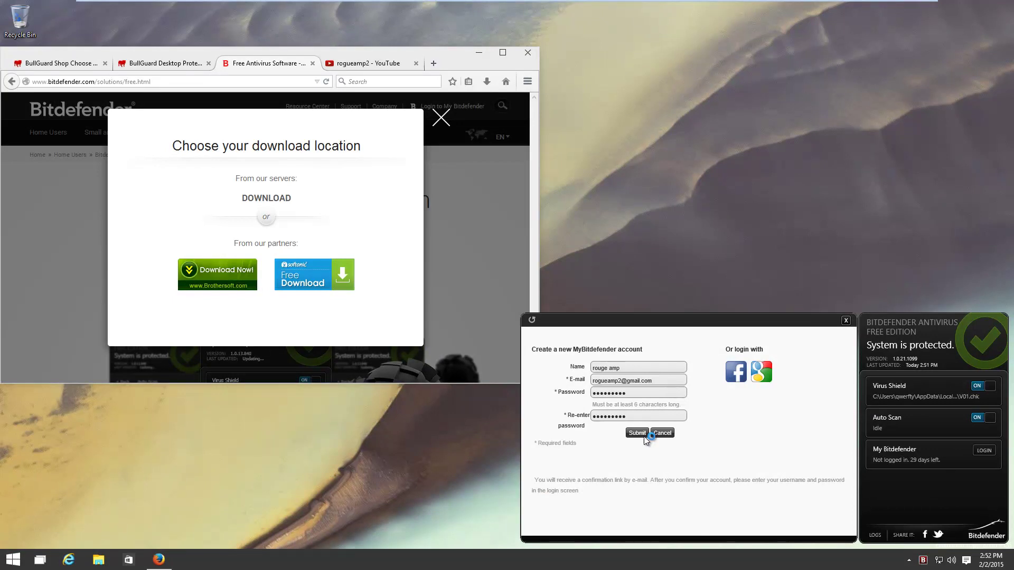
pyautogui.click(644, 436)
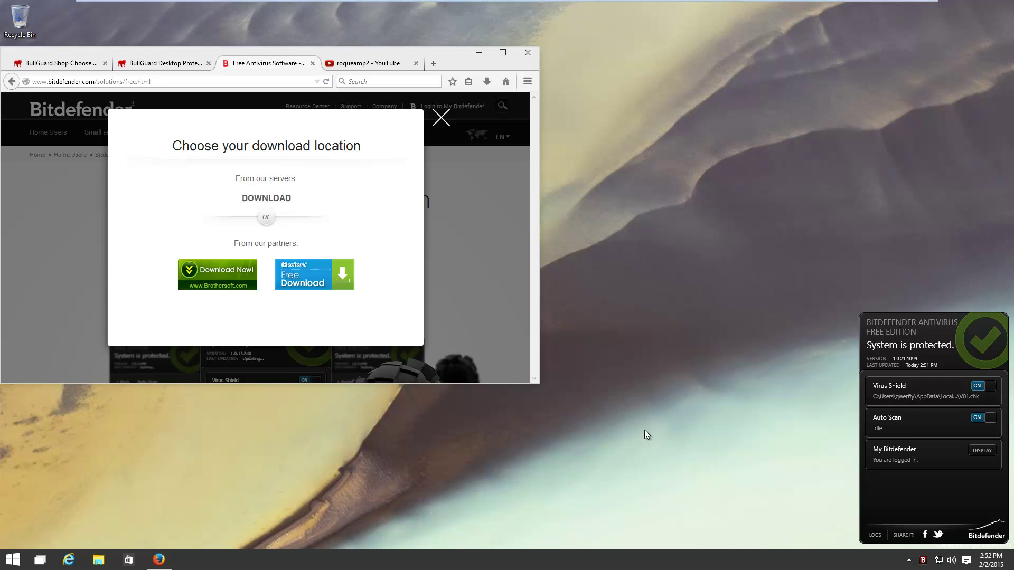
# View the My Bitdefender dashboard in Firefox, then close its tab
pyautogui.click(981, 451)
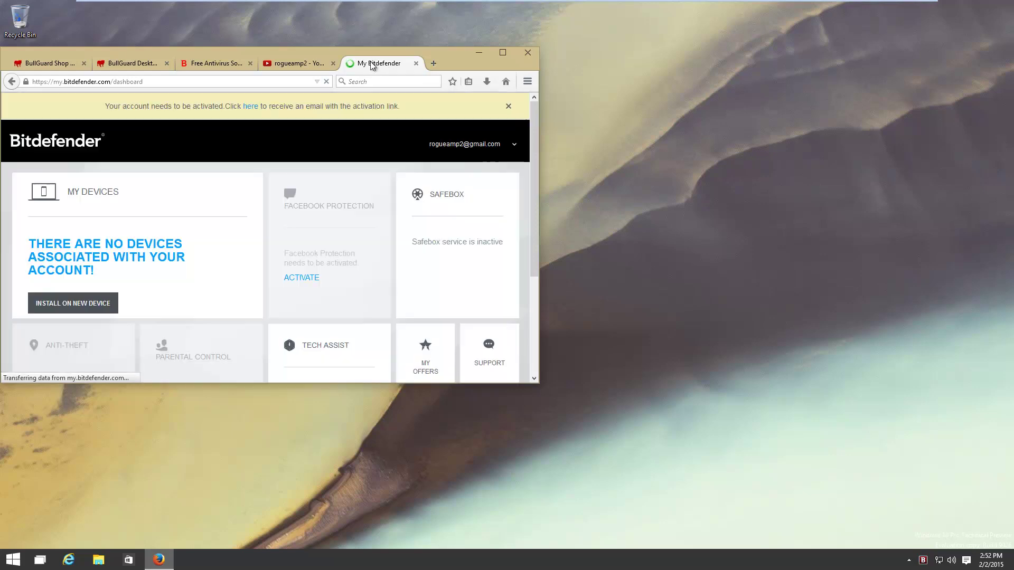
pyautogui.scroll(-3, 389, 226)
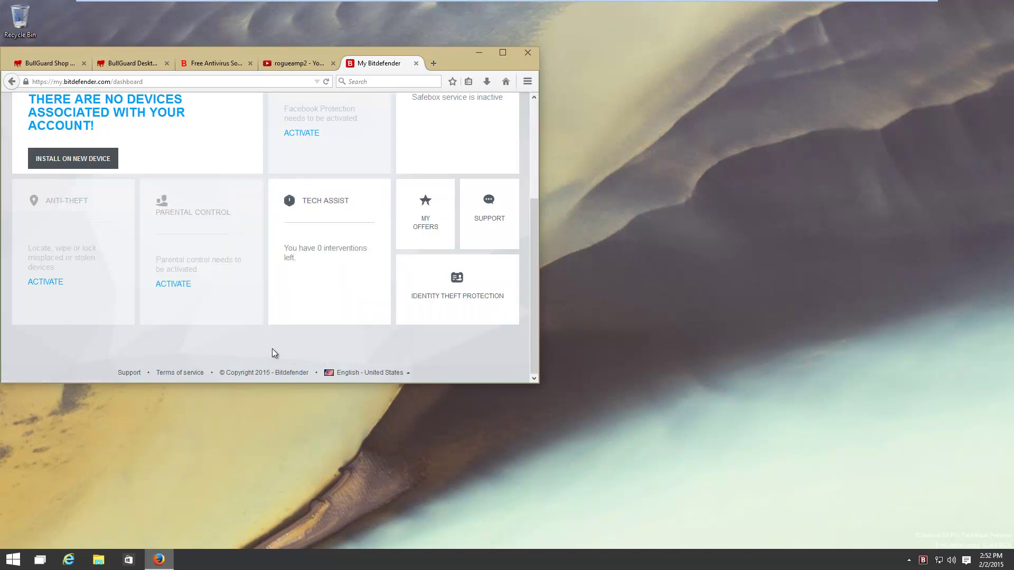
pyautogui.click(416, 63)
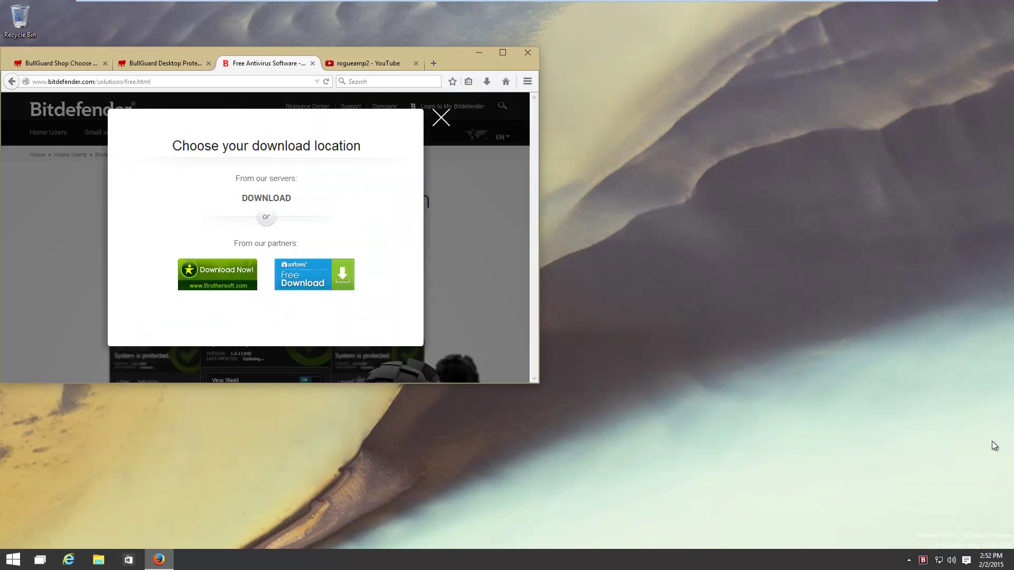
# Check the Bitdefender status widget via the tray icon, then move Firefox right to reveal desktop icons
pyautogui.click(923, 560)
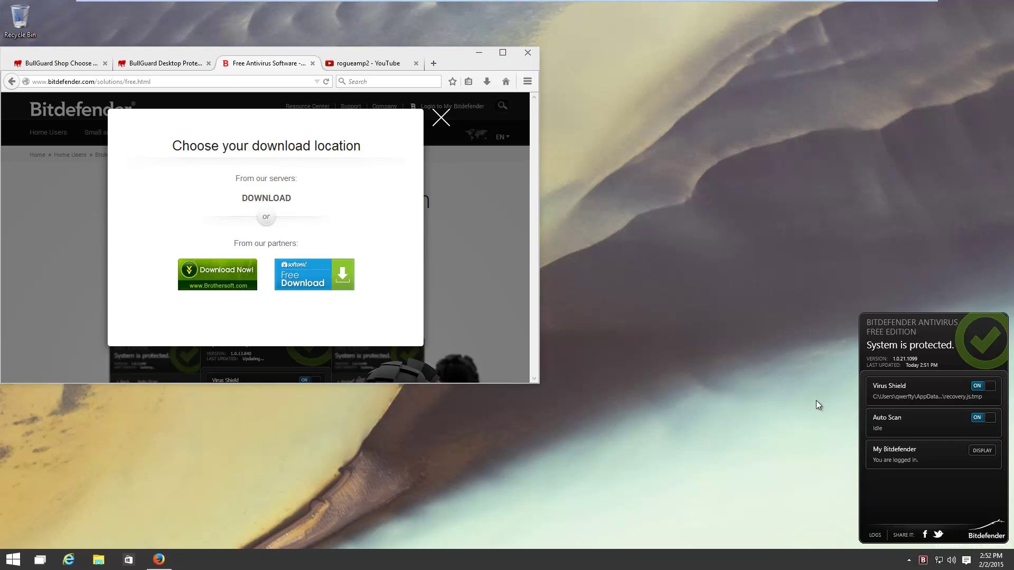
pyautogui.rightClick(922, 562)
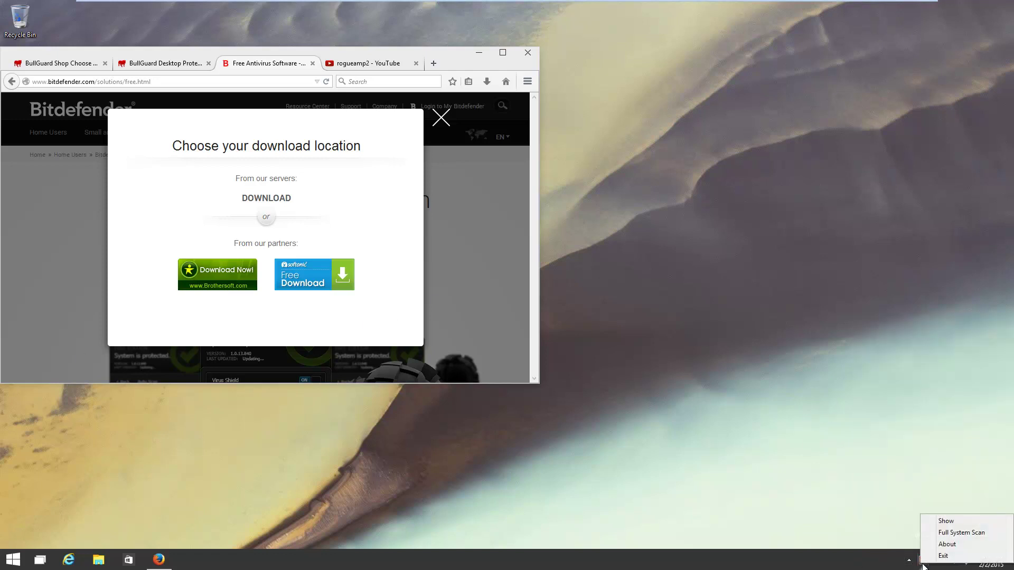
pyautogui.click(948, 521)
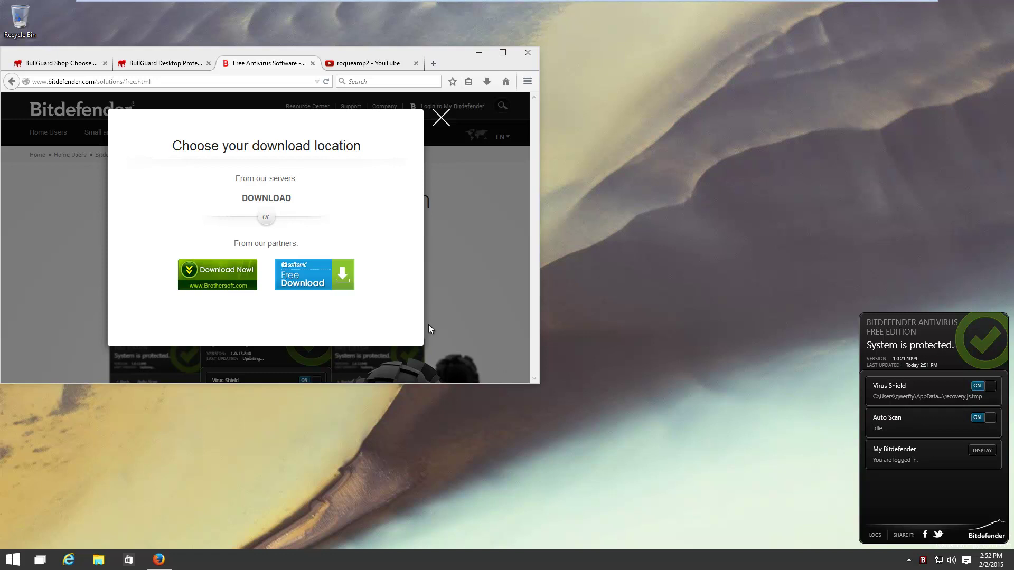
pyautogui.moveTo(467, 60); pyautogui.dragTo(653, 68)
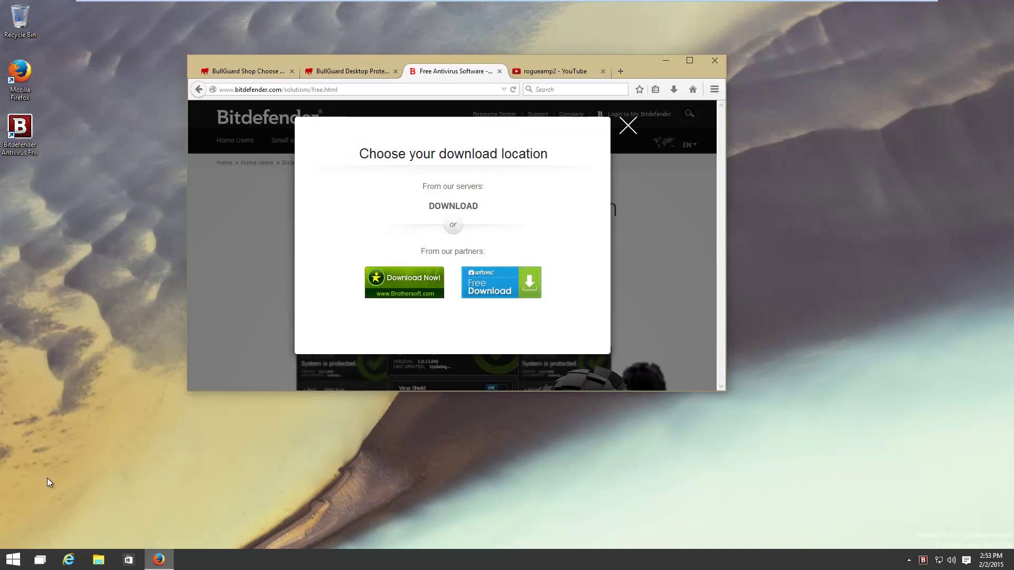
pyautogui.click(98, 560)
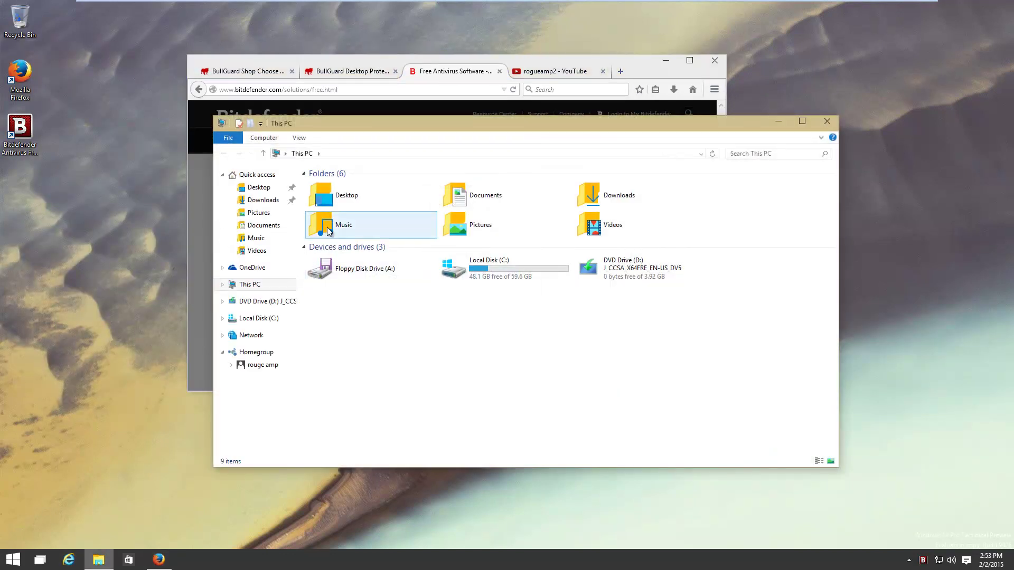
pyautogui.rightClick(328, 227)
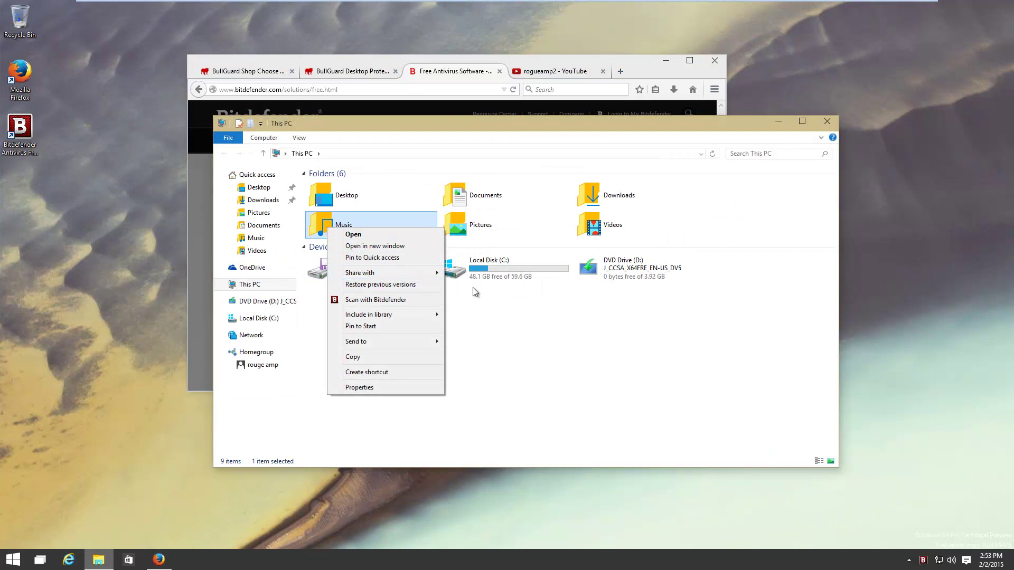
pyautogui.click(596, 364)
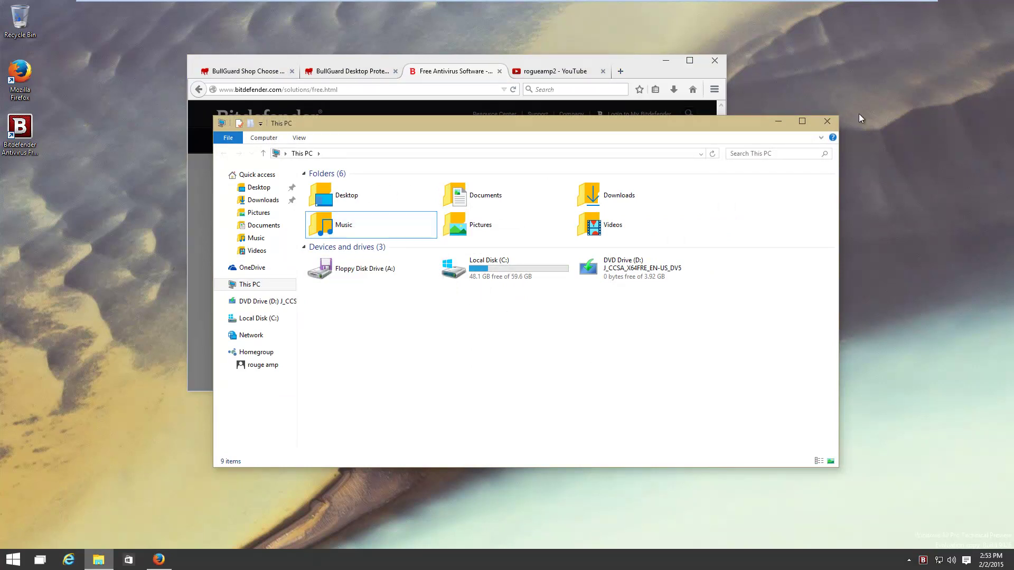
pyautogui.click(826, 121)
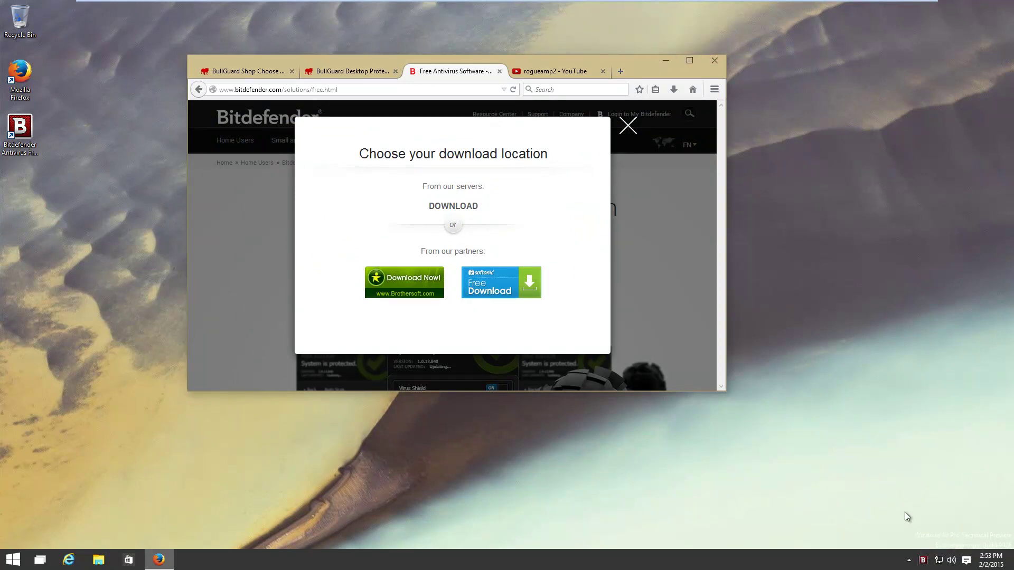
# Check Bitdefender's status panel, which shows the system unprotected with Virus Shield and Auto Scan off
pyautogui.click(923, 561)
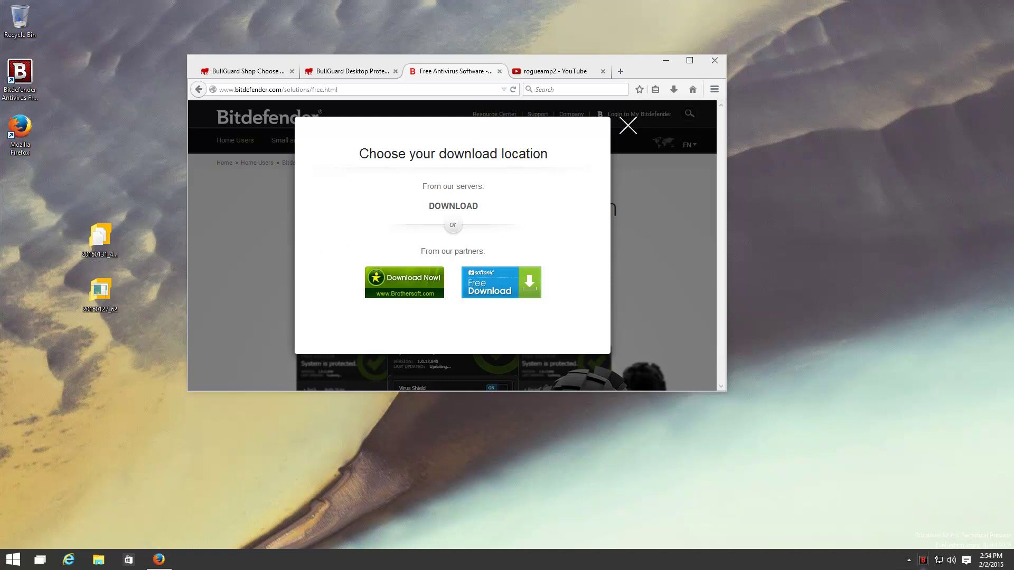
pyautogui.click(923, 561)
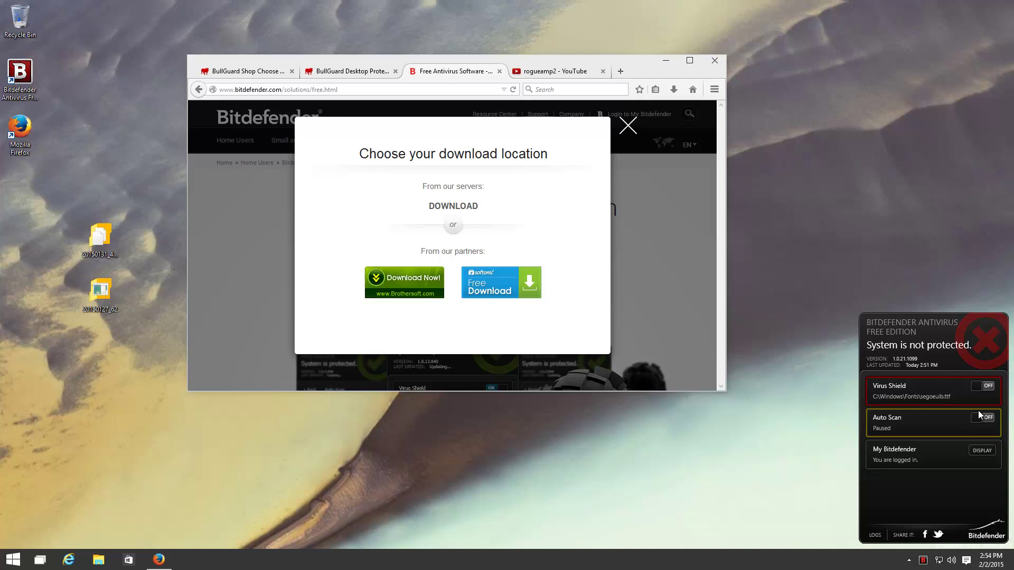
# Turn Bitdefender's Virus Shield and Auto Scan back on
pyautogui.click(985, 389)
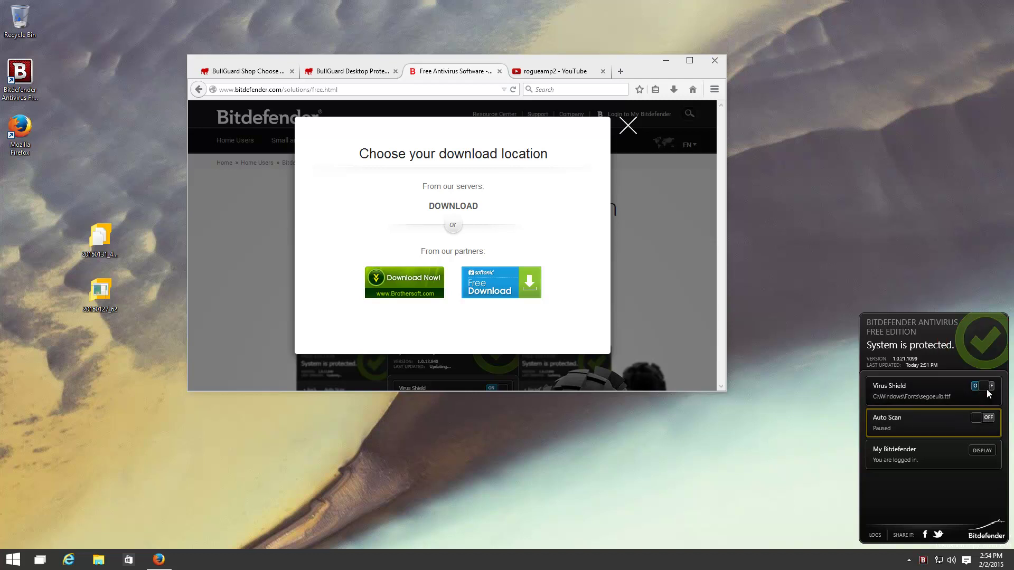
pyautogui.click(983, 420)
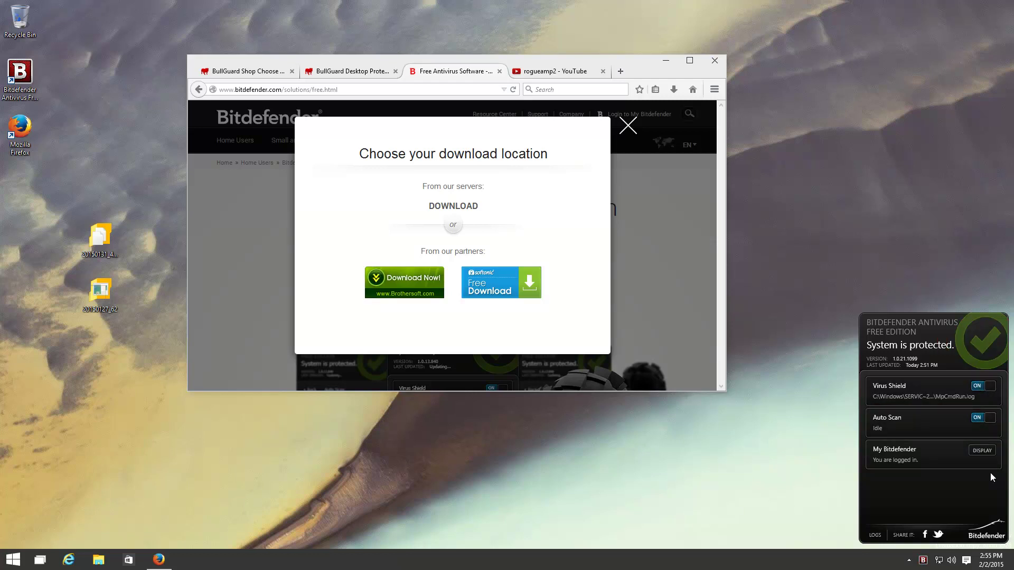
pyautogui.click(733, 487)
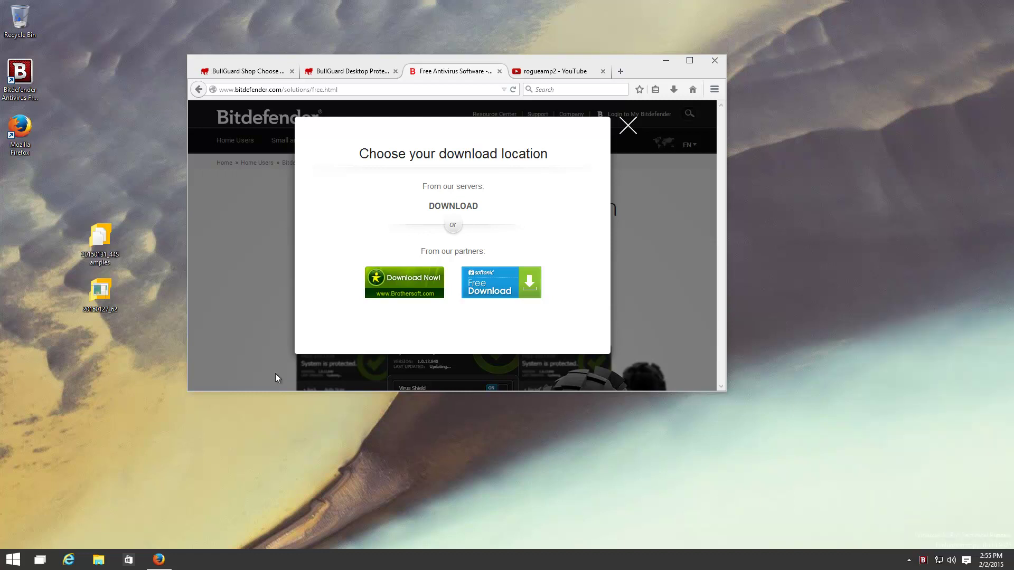
# Scan the 20150127_62 desktop item with Bitdefender and view it in On Demand Scanner
pyautogui.rightClick(100, 302)
pyautogui.click(115, 358)
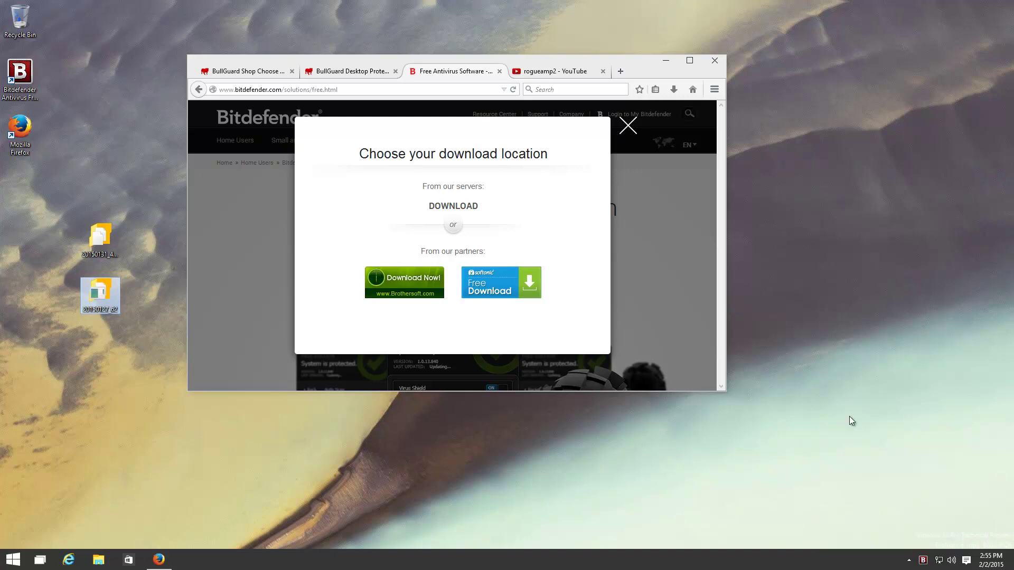
pyautogui.click(922, 563)
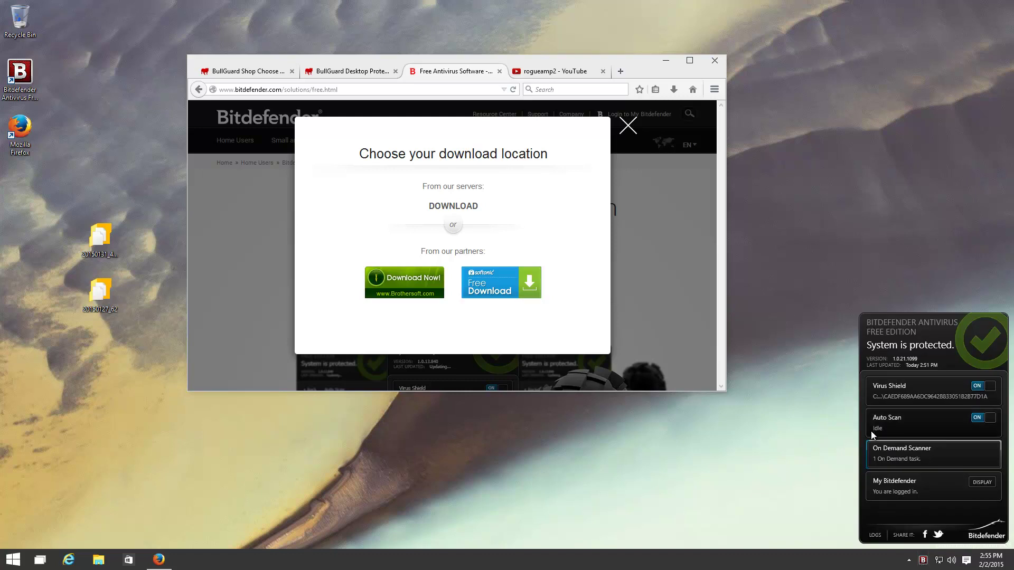
pyautogui.click(907, 451)
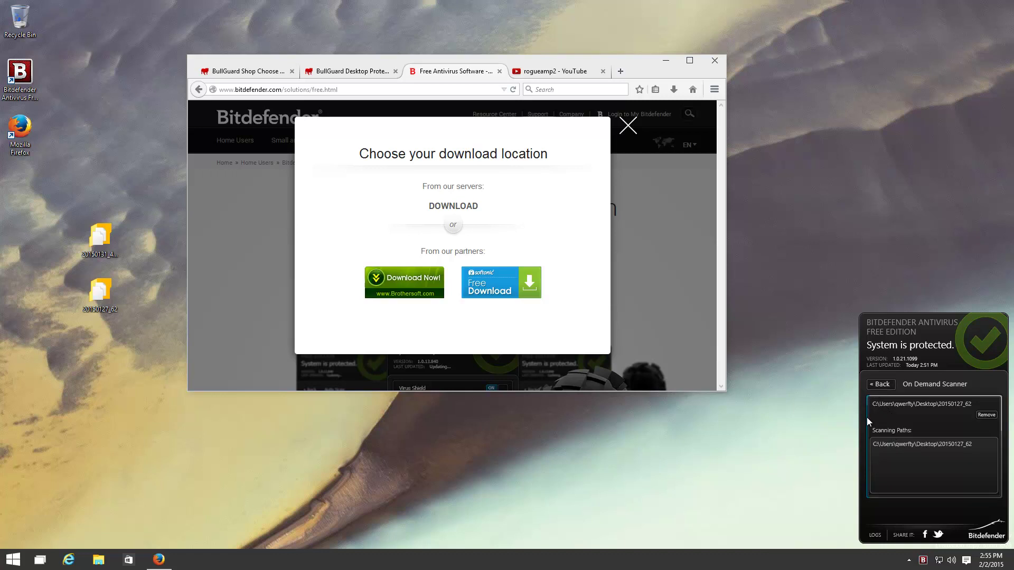
# Clear Bitdefender's event log list
pyautogui.click(877, 535)
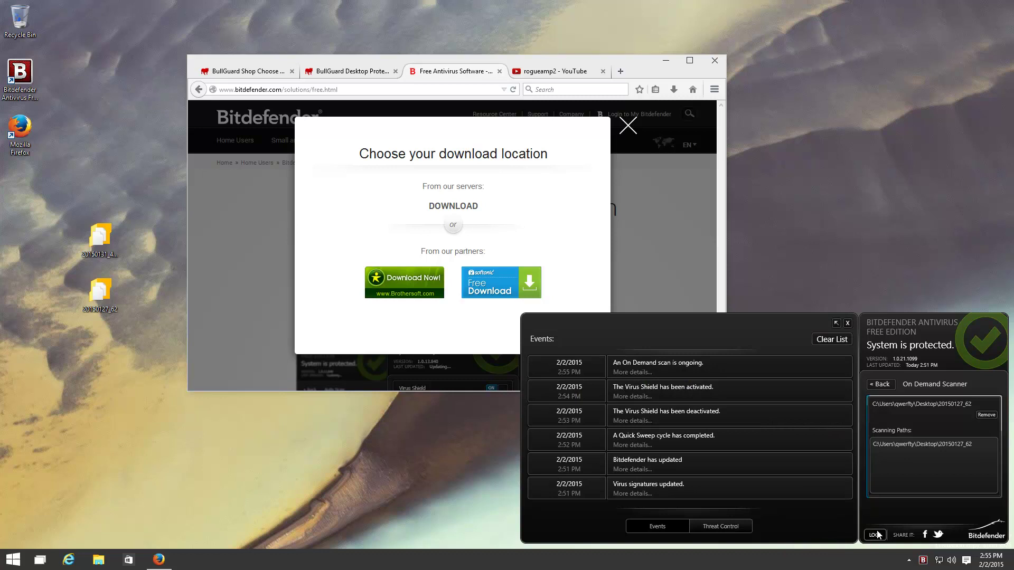
pyautogui.click(832, 339)
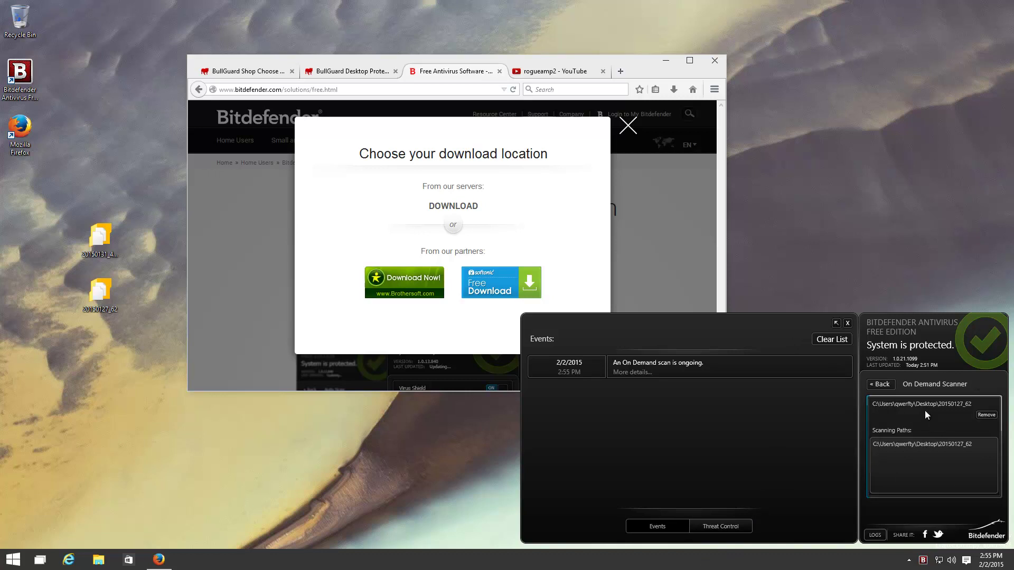
pyautogui.click(879, 385)
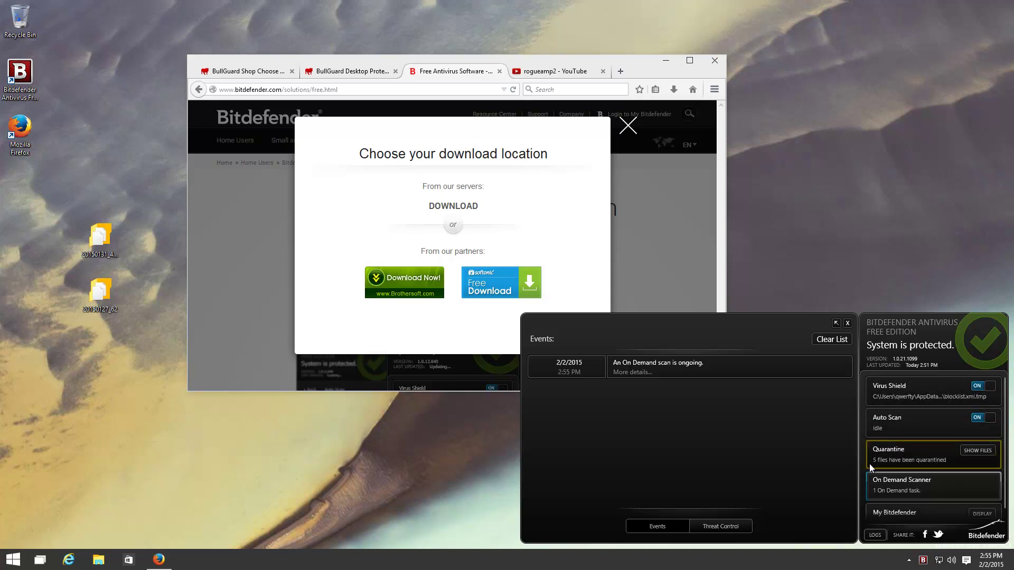
# Review the On Demand Scanner and Quarantine views, which now report 7 quarantined files
pyautogui.click(896, 484)
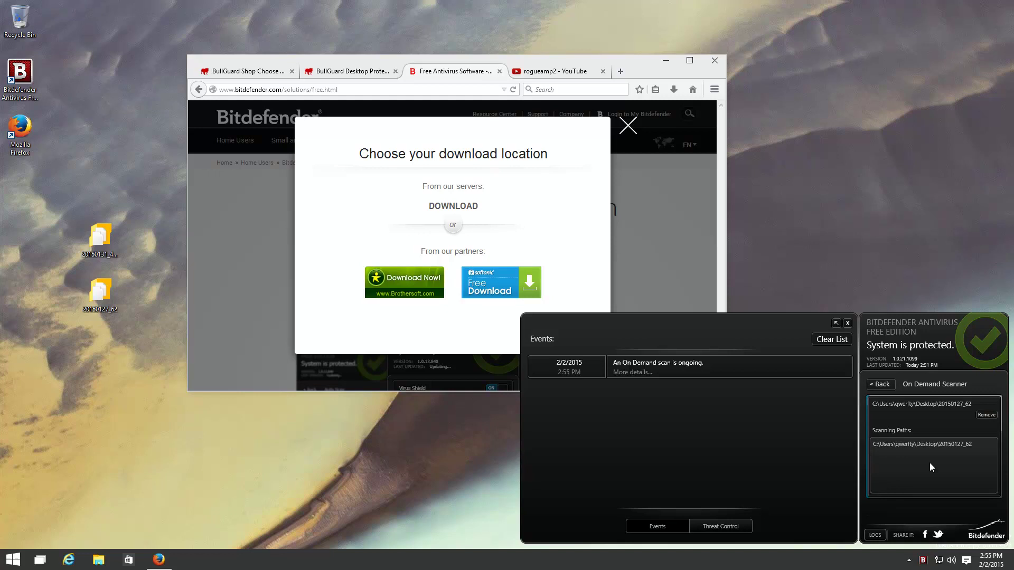
pyautogui.click(890, 387)
pyautogui.click(893, 446)
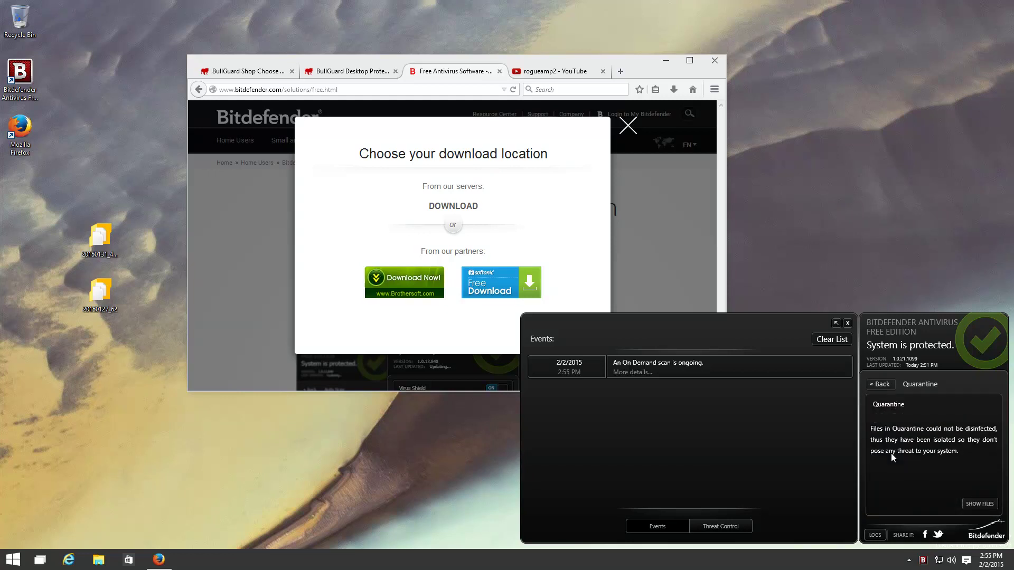
pyautogui.click(875, 384)
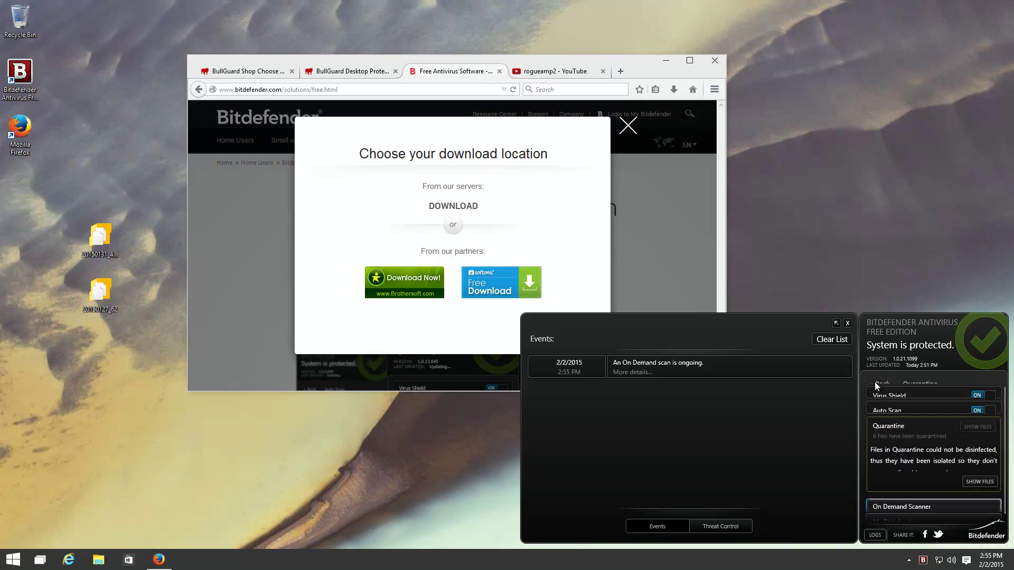
pyautogui.scroll(-1, 905, 483)
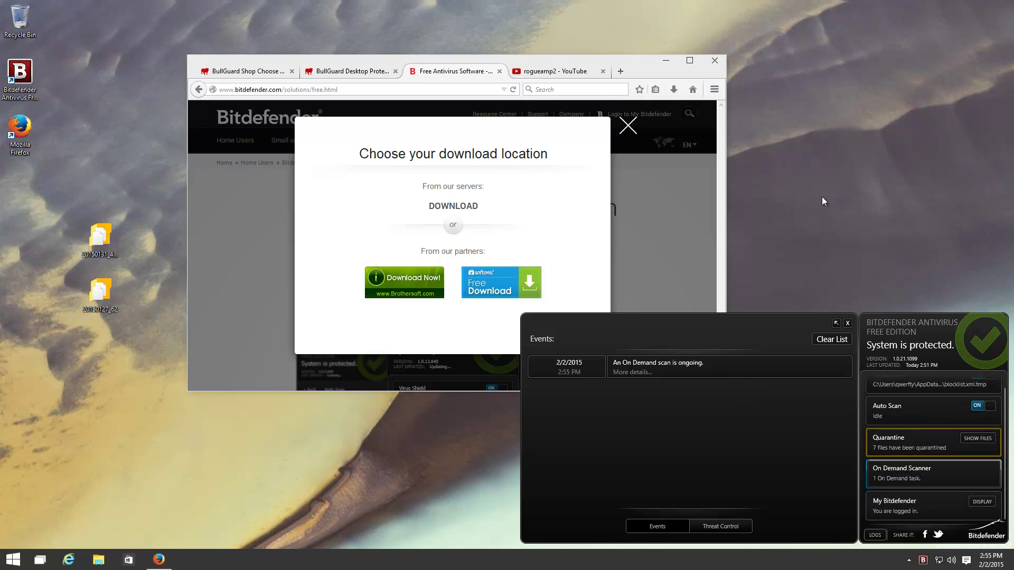
pyautogui.scroll(1, 965, 486)
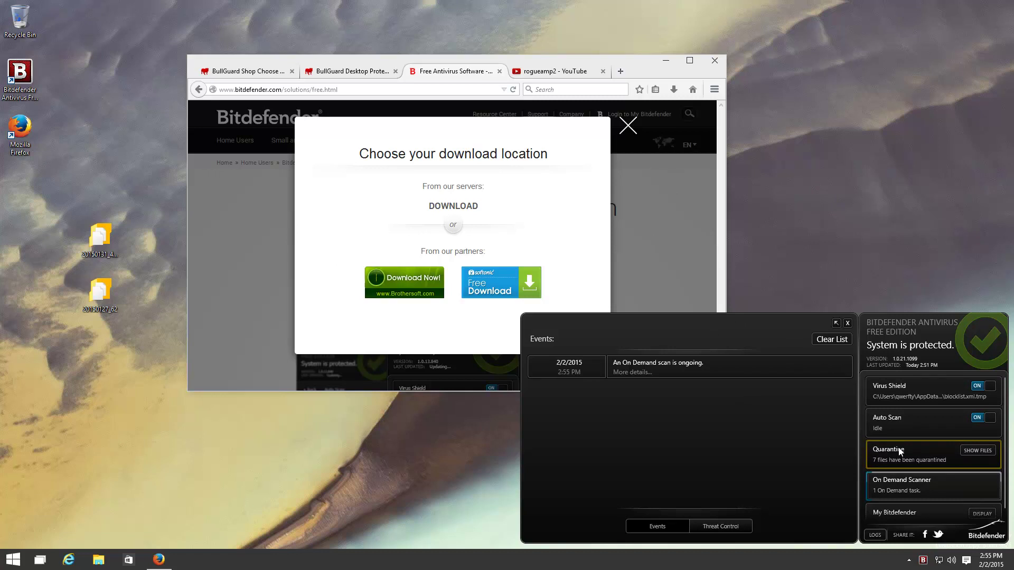
# Open Task Manager's Details list and sort processes by memory, then by name
pyautogui.rightClick(524, 560)
pyautogui.click(515, 532)
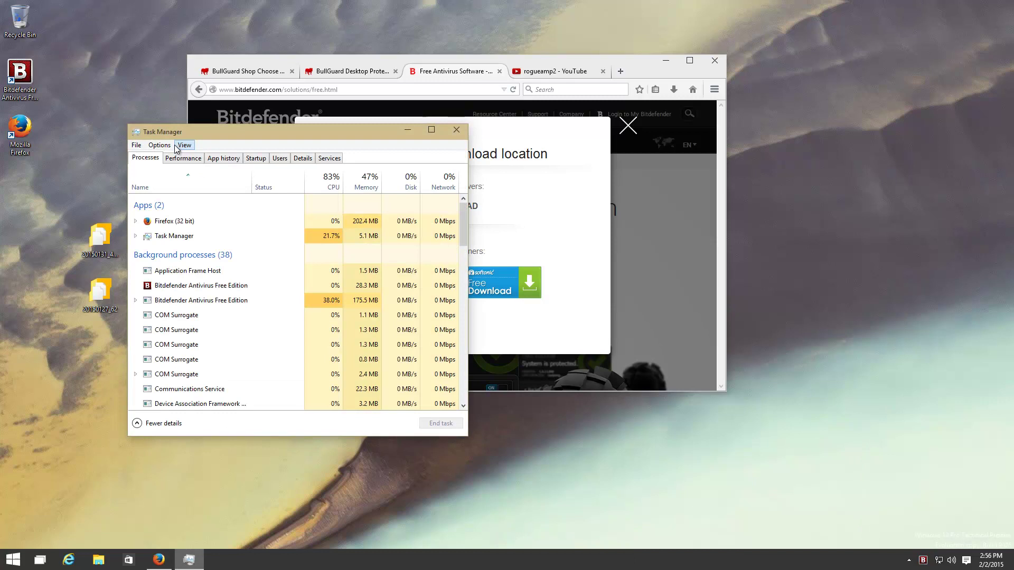
pyautogui.click(184, 160)
pyautogui.click(234, 160)
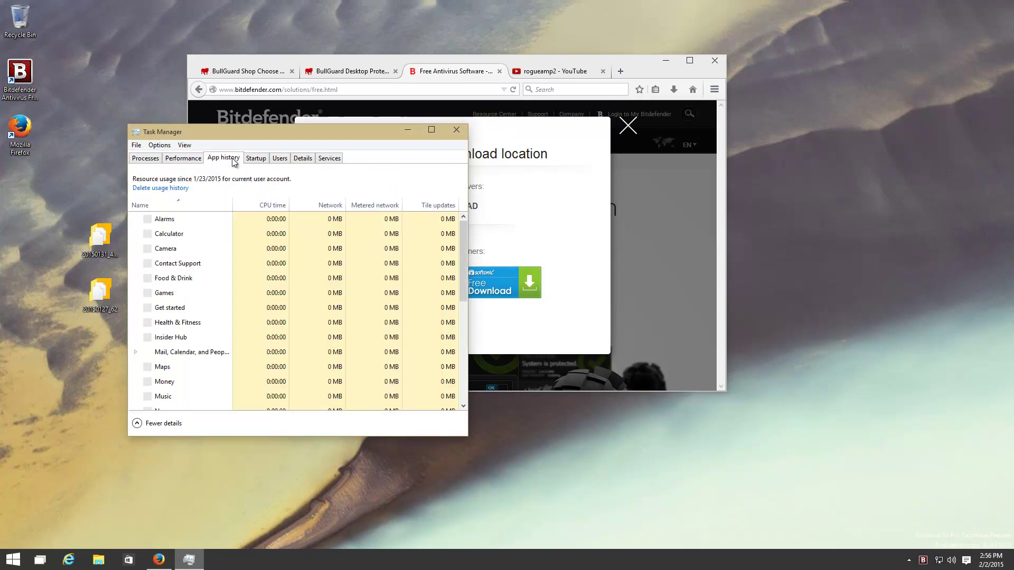
pyautogui.click(306, 158)
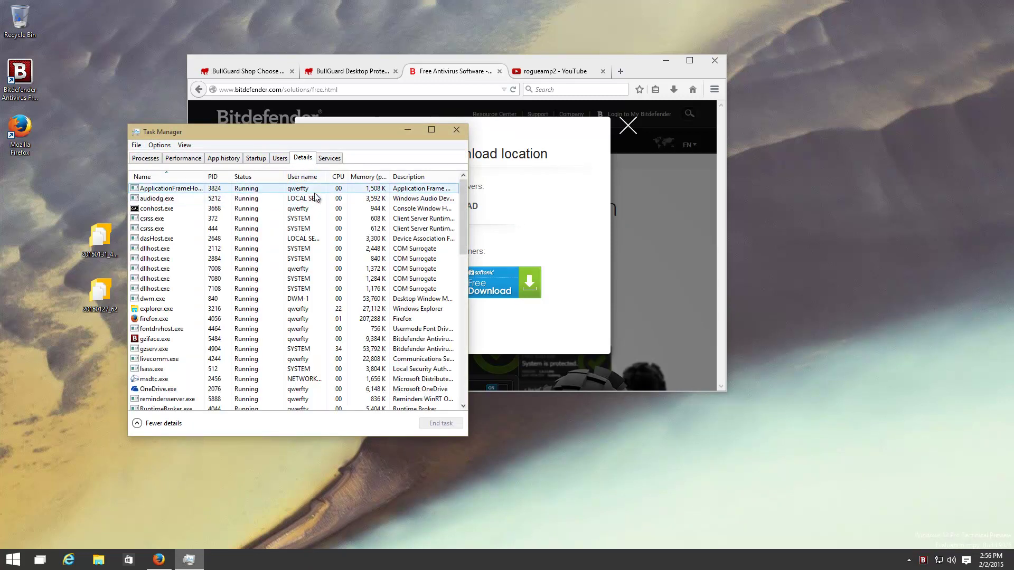
pyautogui.click(365, 177)
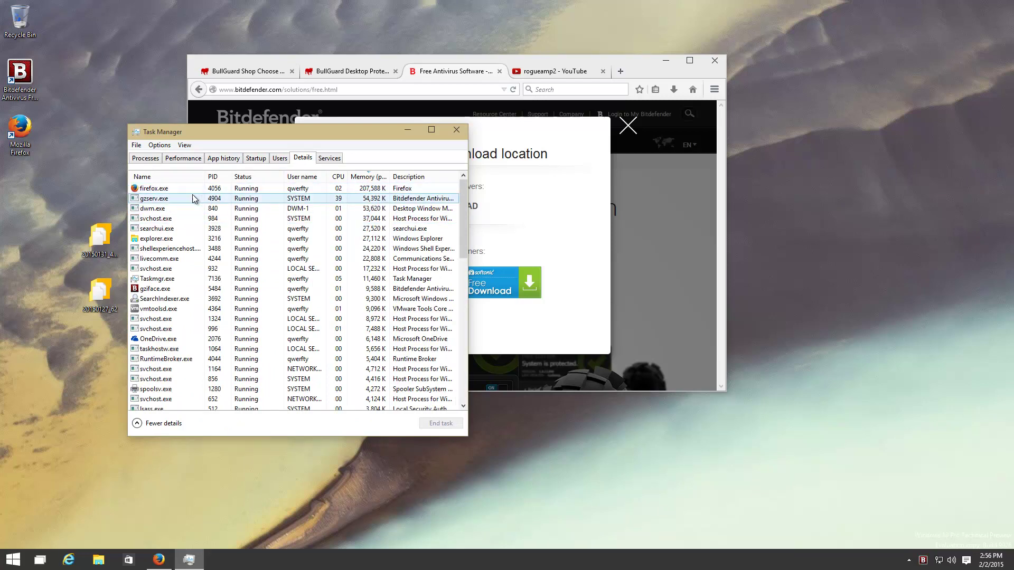
pyautogui.click(150, 179)
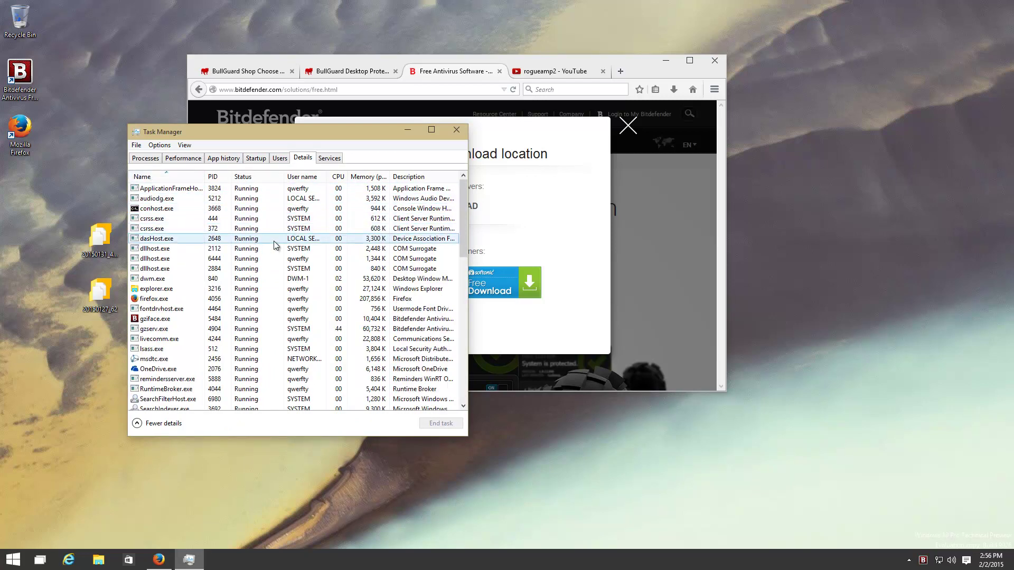
# Enlarge Task Manager and select the Bitdefender processes gzserv.exe and gziface.exe
pyautogui.moveTo(468, 438); pyautogui.dragTo(701, 539)
pyautogui.scroll(-10, 513, 414)
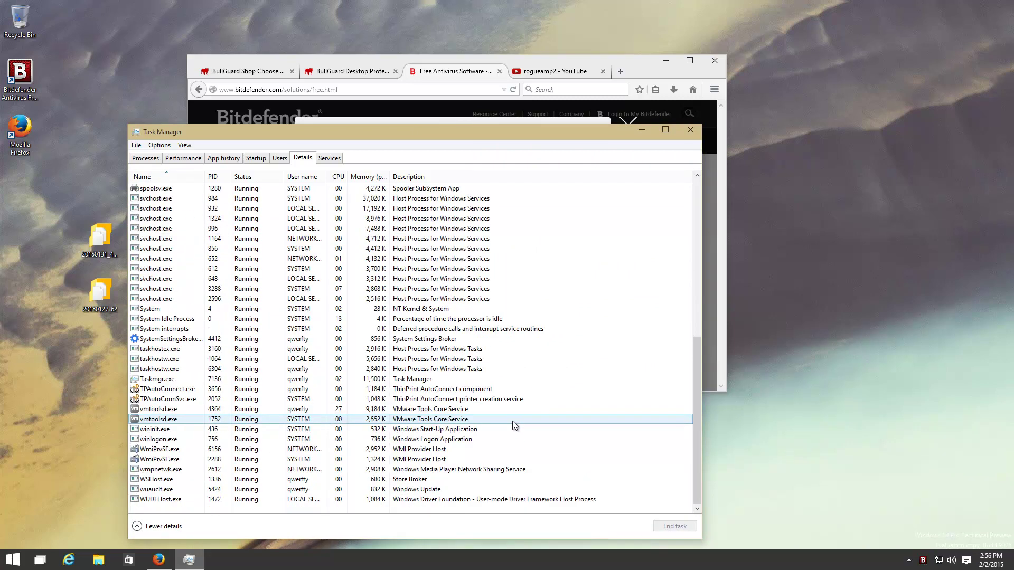
pyautogui.scroll(8, 512, 420)
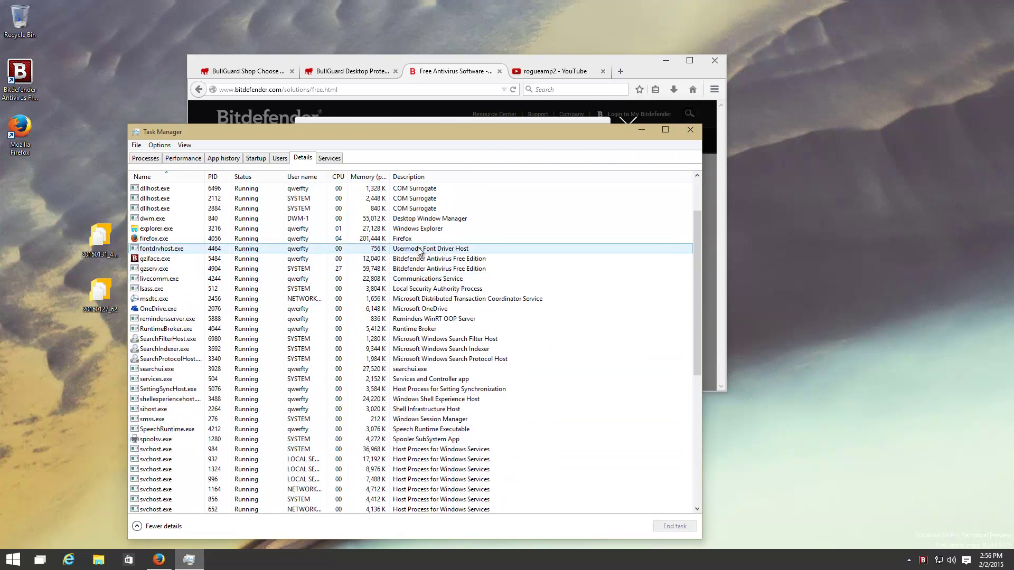
pyautogui.click(421, 269)
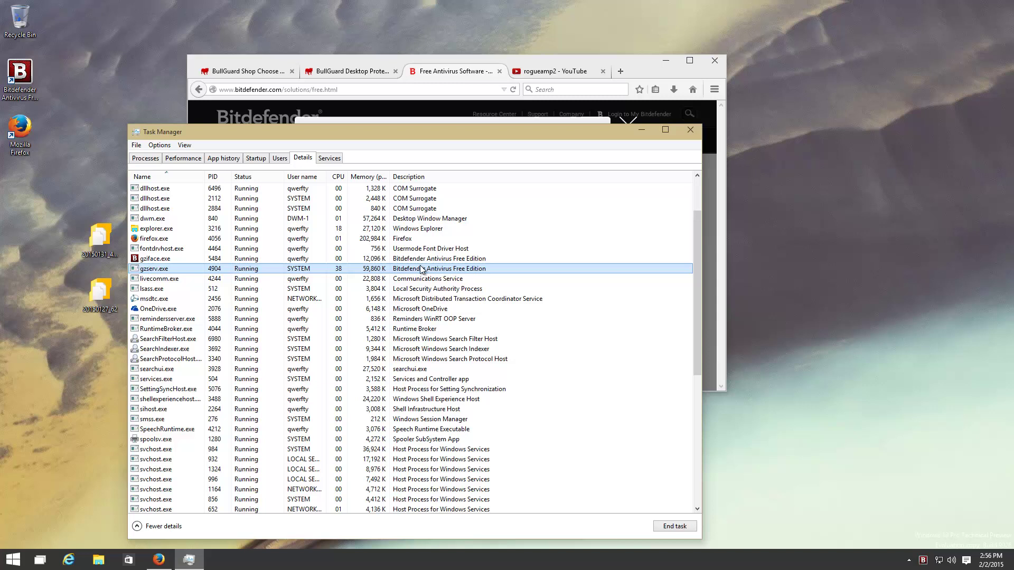
pyautogui.keyDown('ctrl'); pyautogui.click(411, 260); pyautogui.keyUp('ctrl')
pyautogui.click(411, 259)
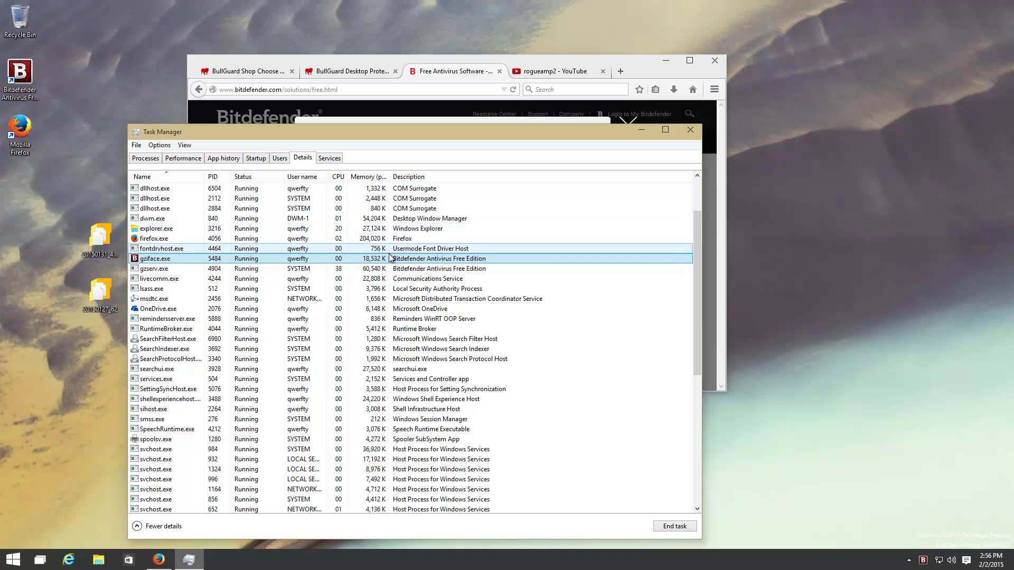
# Browse Task Manager's tabs, expand the busy Bitdefender process, and view the CPU graph near 97%
pyautogui.scroll(2, 509, 267)
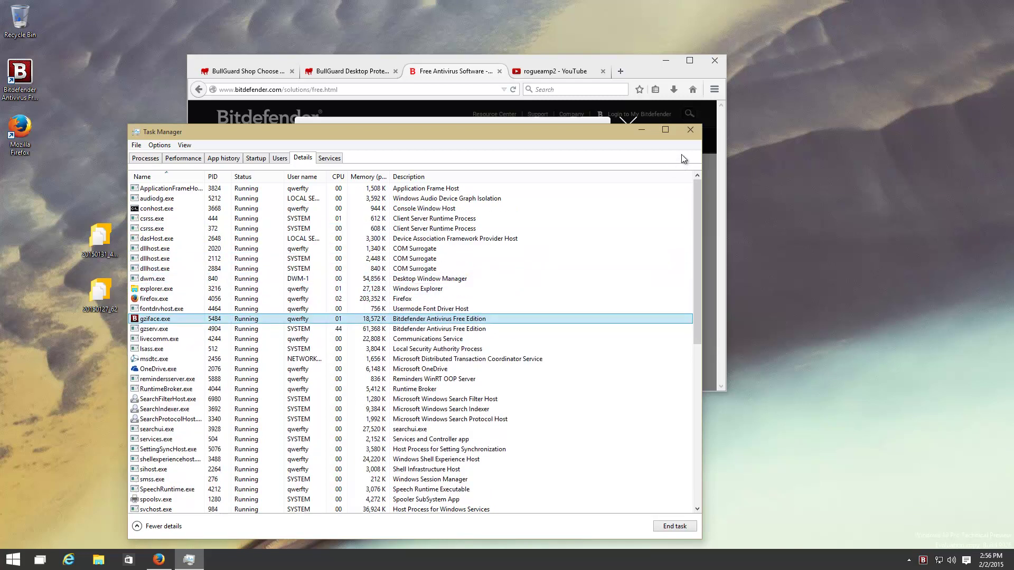
pyautogui.click(255, 158)
pyautogui.click(227, 159)
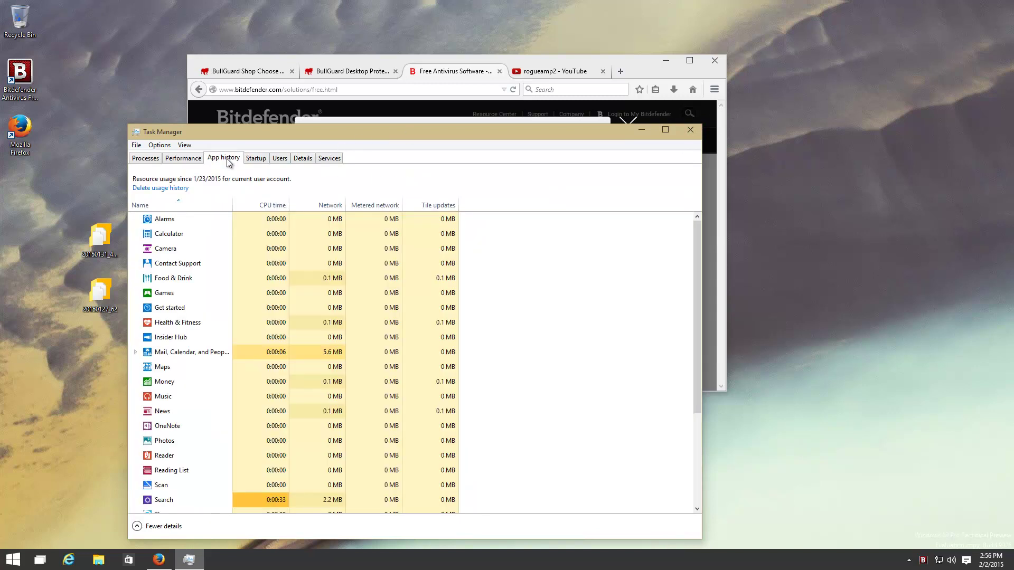
pyautogui.click(273, 160)
pyautogui.click(181, 157)
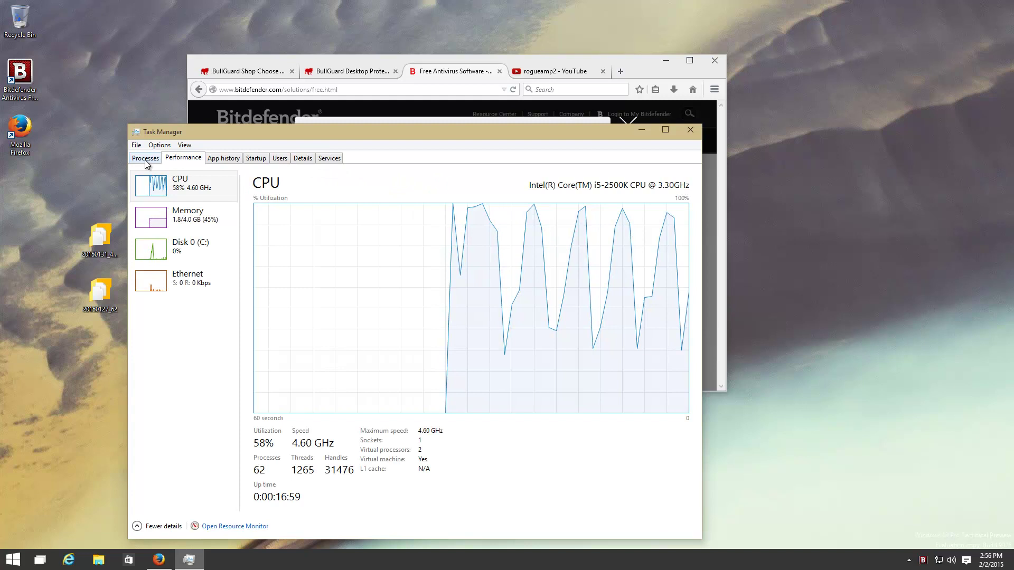
pyautogui.click(146, 160)
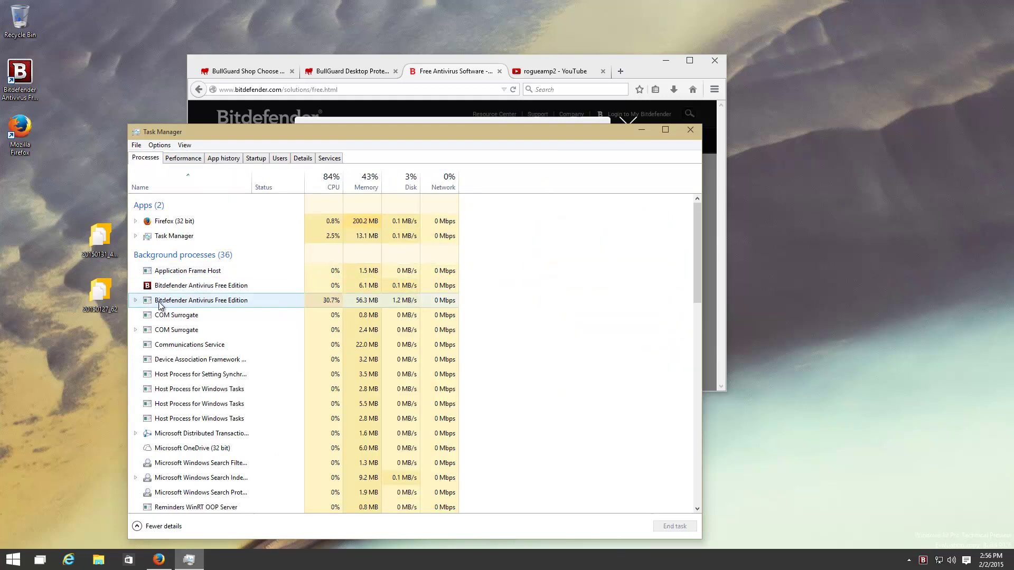
pyautogui.click(137, 302)
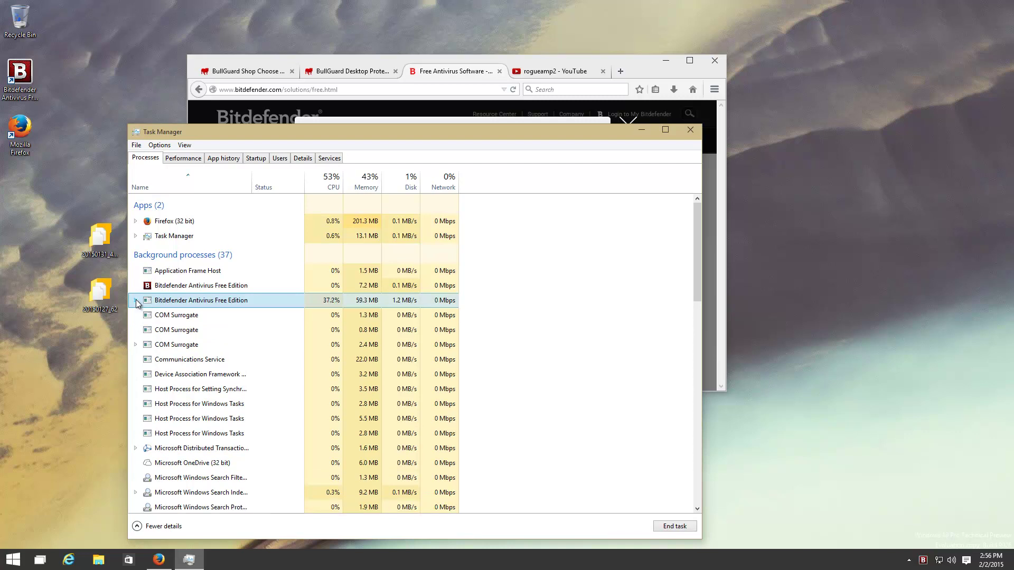
pyautogui.click(185, 159)
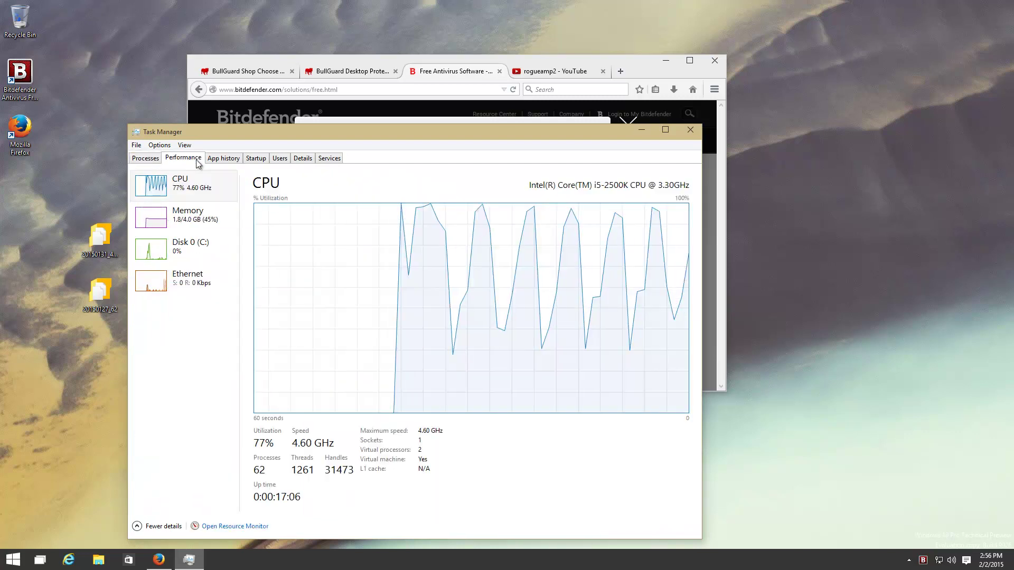
# Close Task Manager and check Bitdefender's Quarantine (59 files) and On Demand Scanner views
pyautogui.click(690, 129)
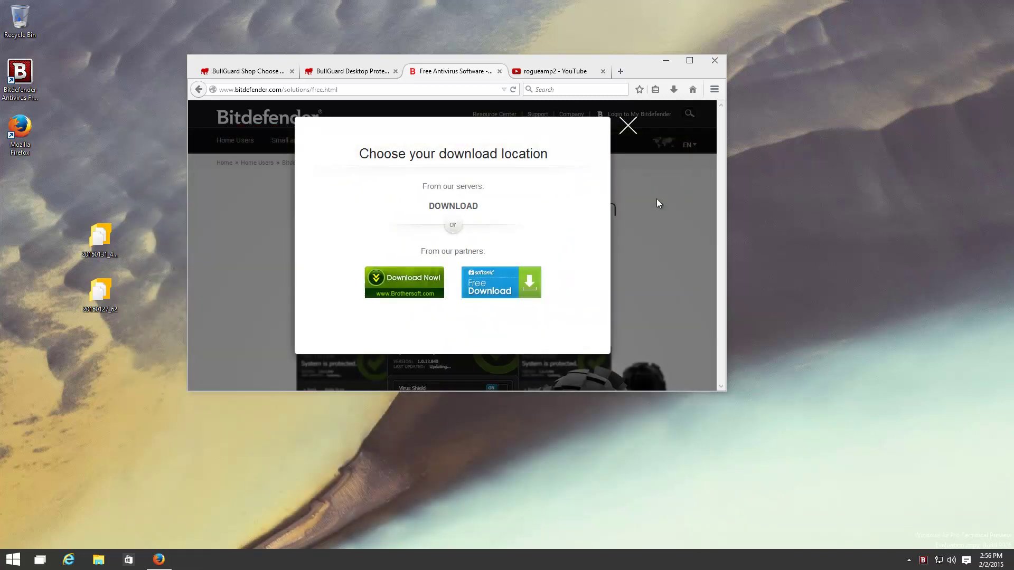
pyautogui.click(923, 560)
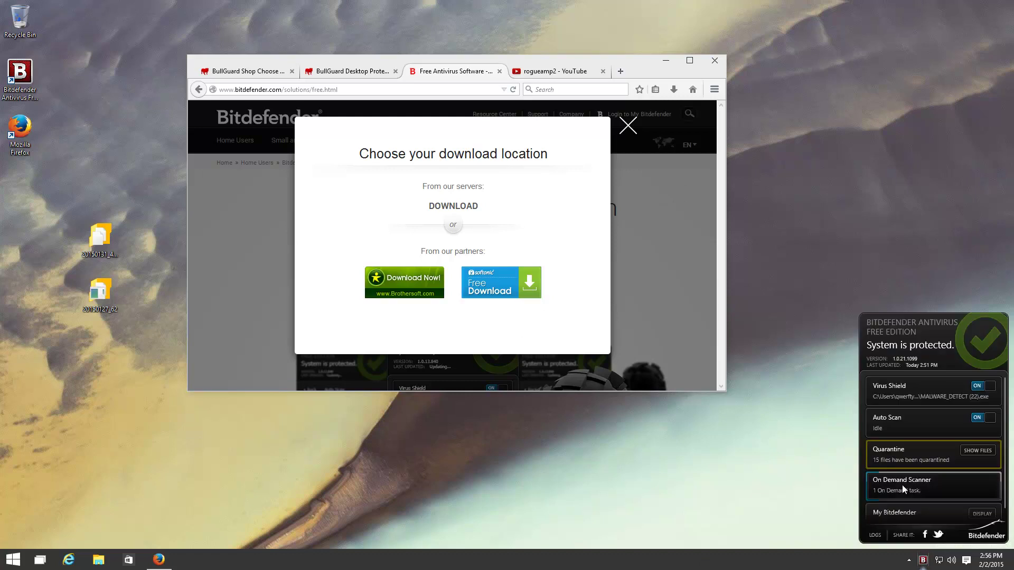
pyautogui.click(889, 455)
pyautogui.click(873, 383)
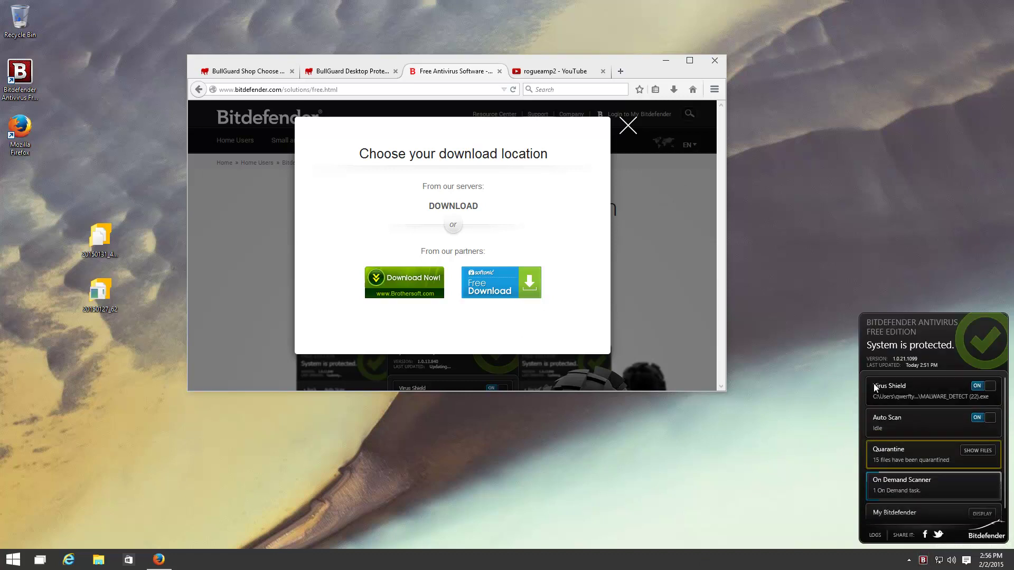
pyautogui.click(904, 480)
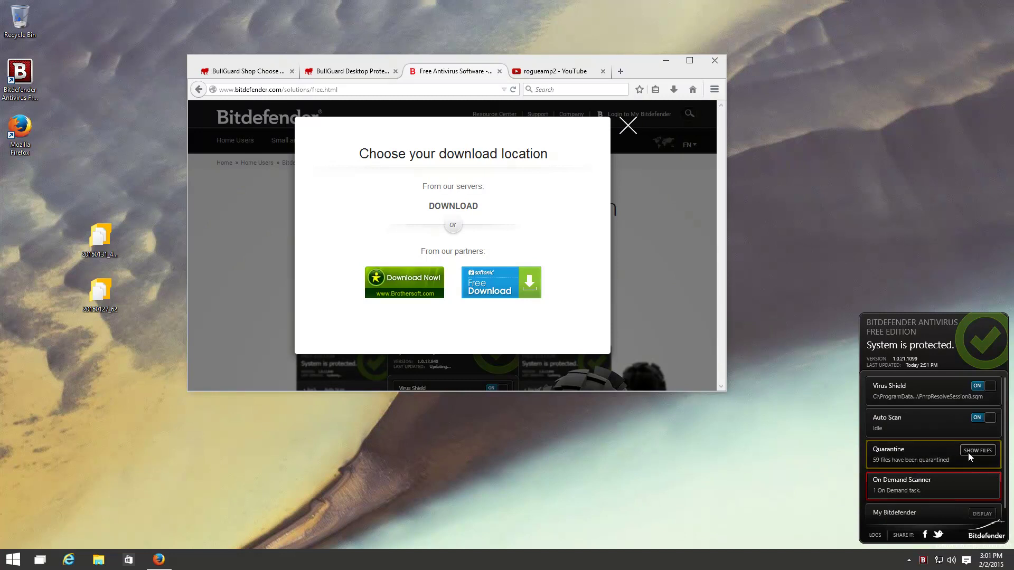
# List the quarantined files and inspect the 20150127_62 sample folder in Explorer
pyautogui.click(977, 451)
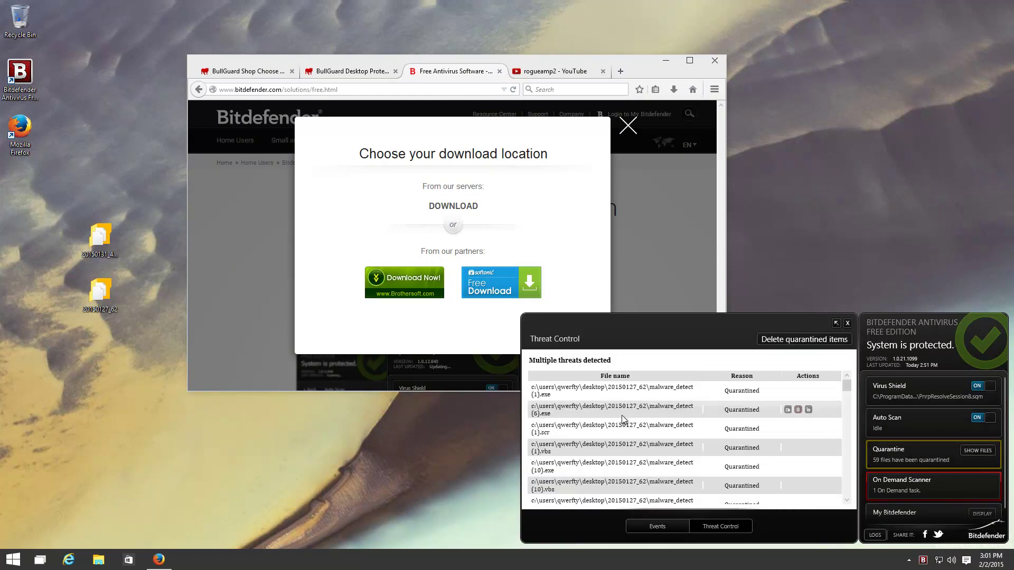
pyautogui.scroll(-10, 715, 435)
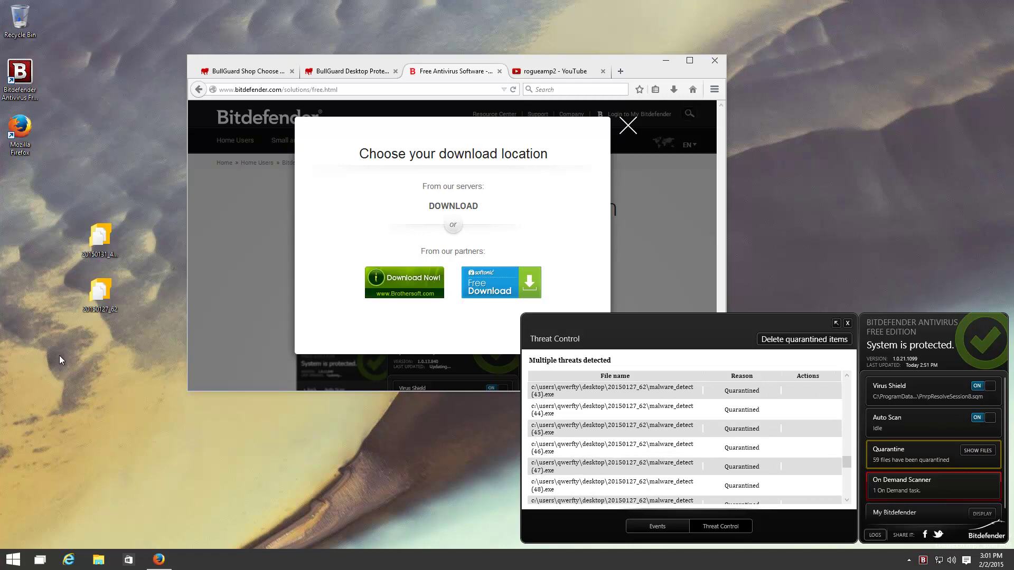
pyautogui.doubleClick(91, 295)
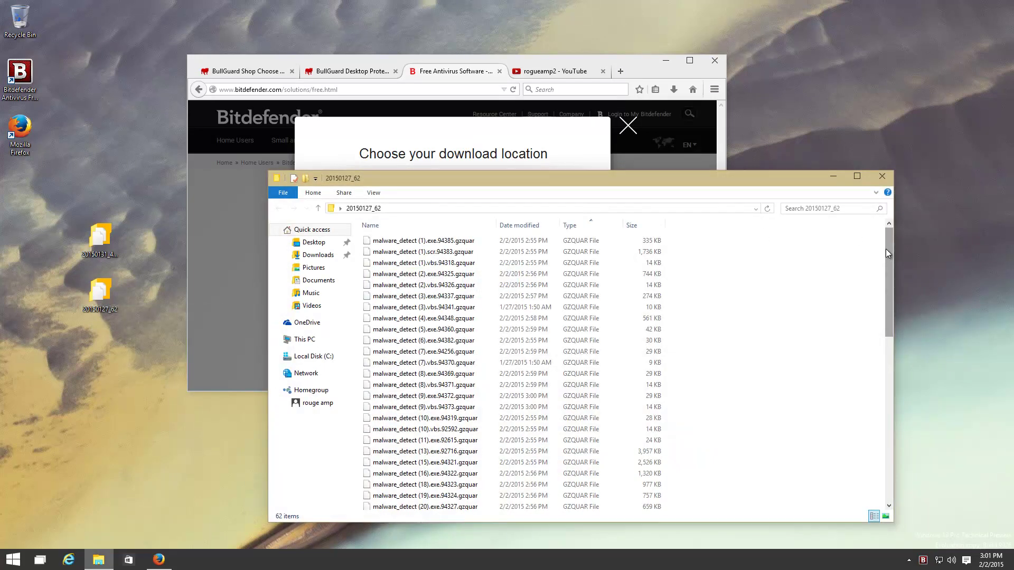
pyautogui.moveTo(886, 248); pyautogui.dragTo(826, 459)
pyautogui.moveTo(699, 506); pyautogui.dragTo(661, 483)
pyautogui.click(781, 473)
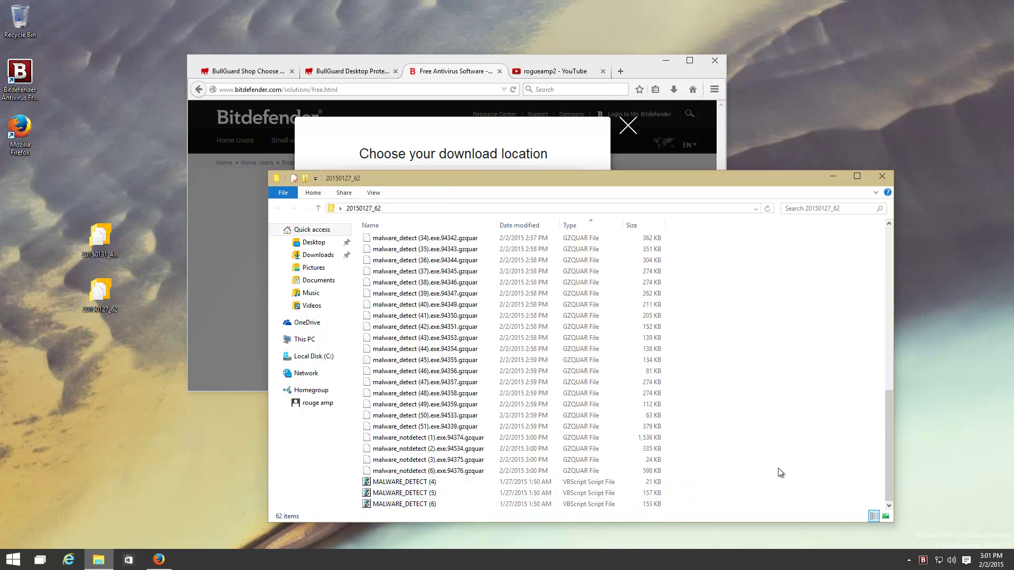
pyautogui.moveTo(889, 410); pyautogui.dragTo(879, 159)
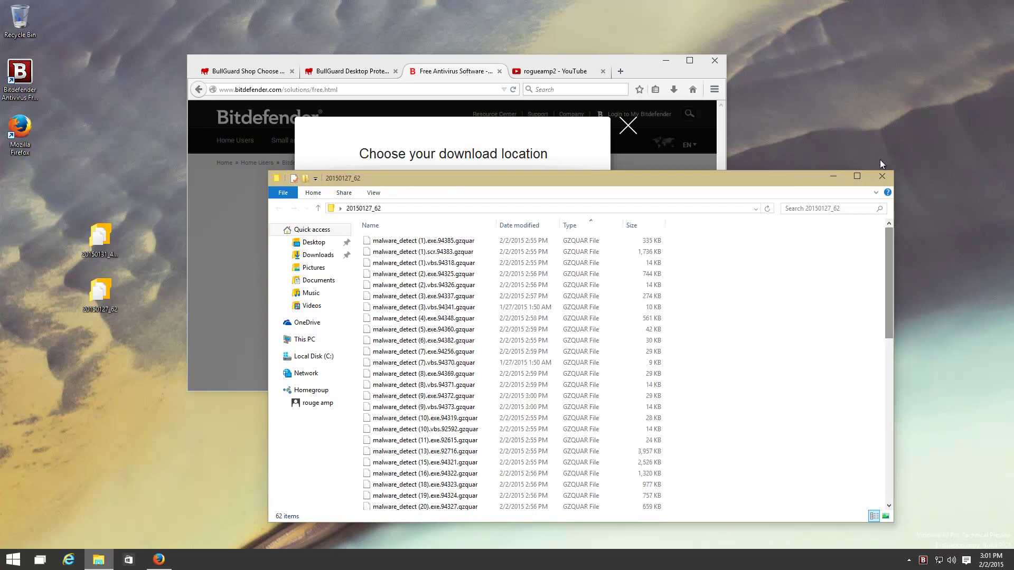
pyautogui.click(886, 177)
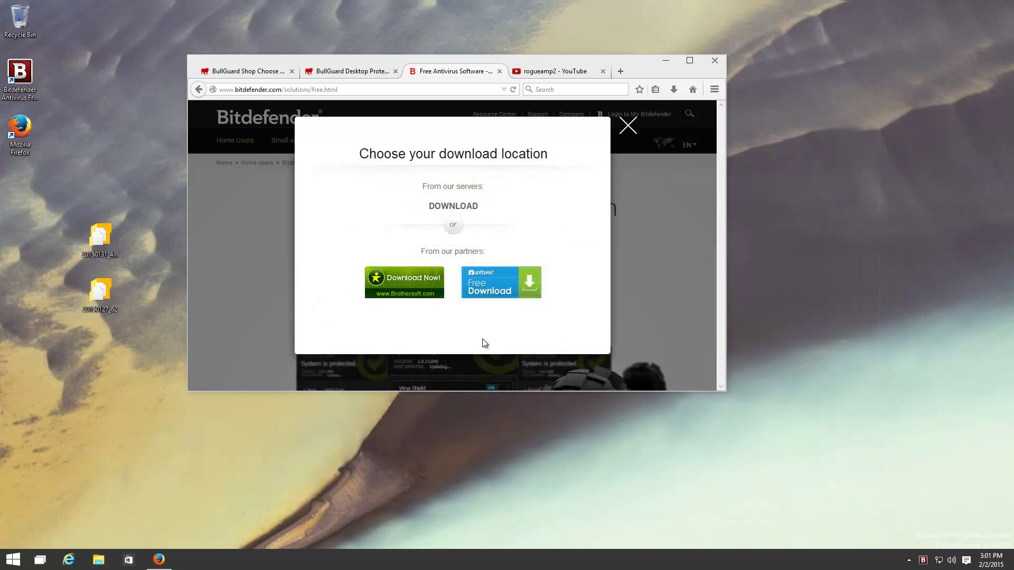
# Delete all quarantined items via Logs > Threat Control, then recheck the 20150127_62 folder
pyautogui.click(921, 561)
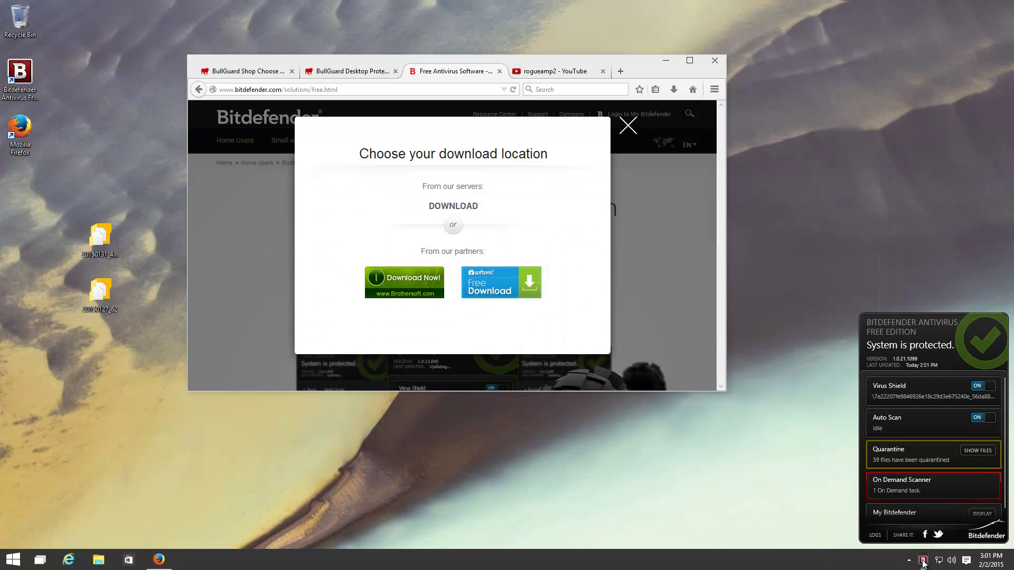
pyautogui.click(875, 535)
pyautogui.click(706, 527)
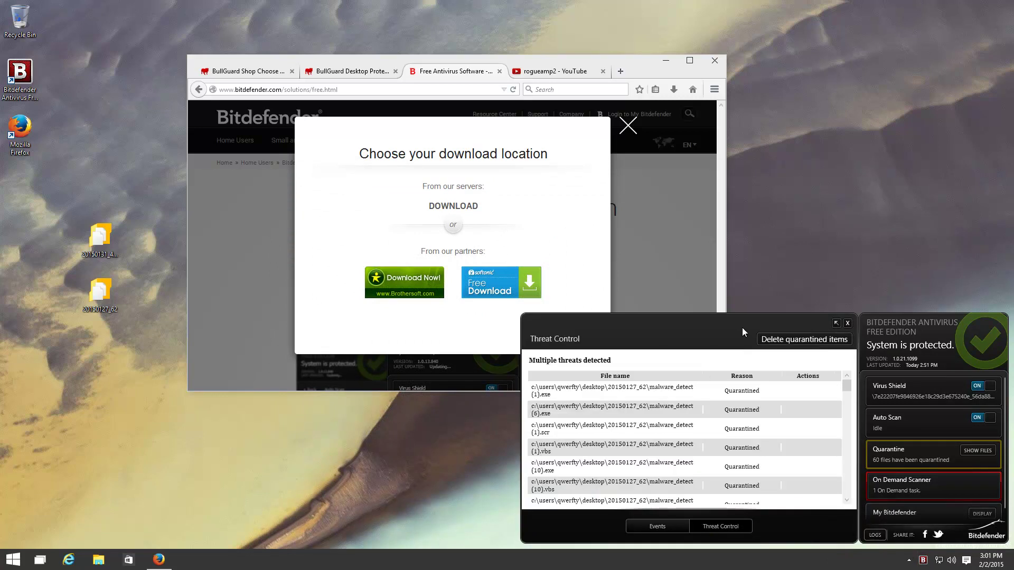
pyautogui.click(770, 341)
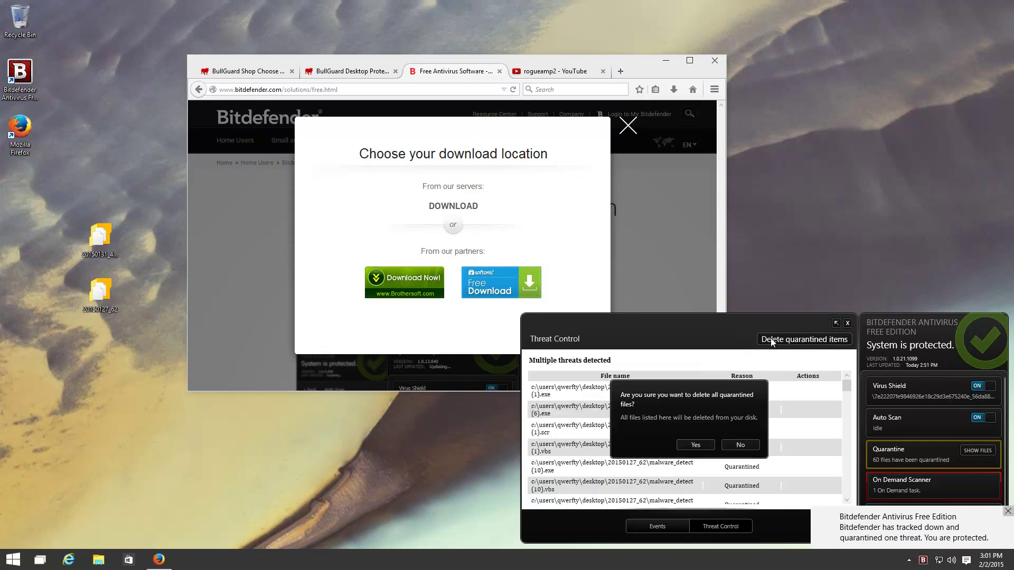
pyautogui.click(695, 445)
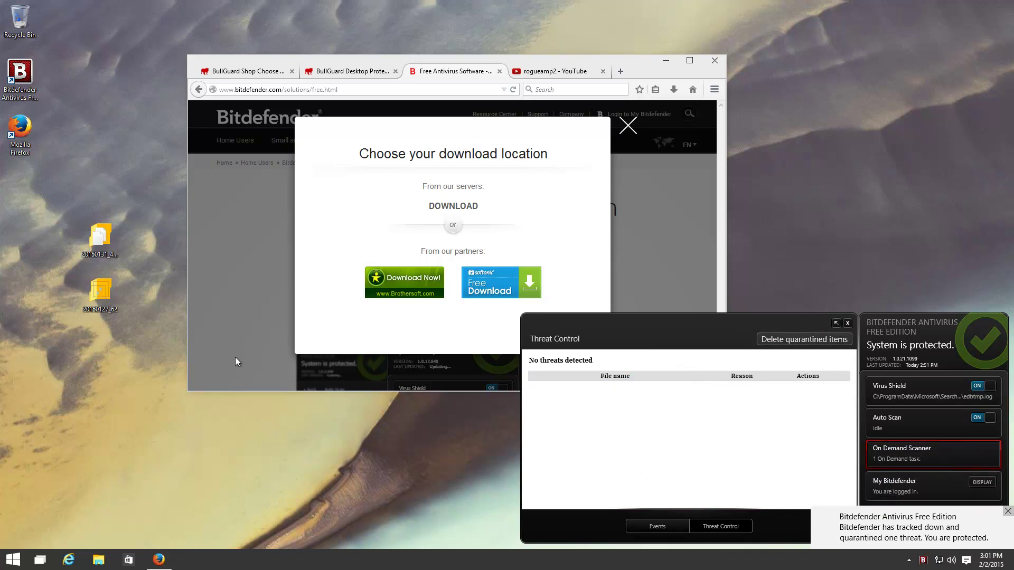
pyautogui.doubleClick(97, 294)
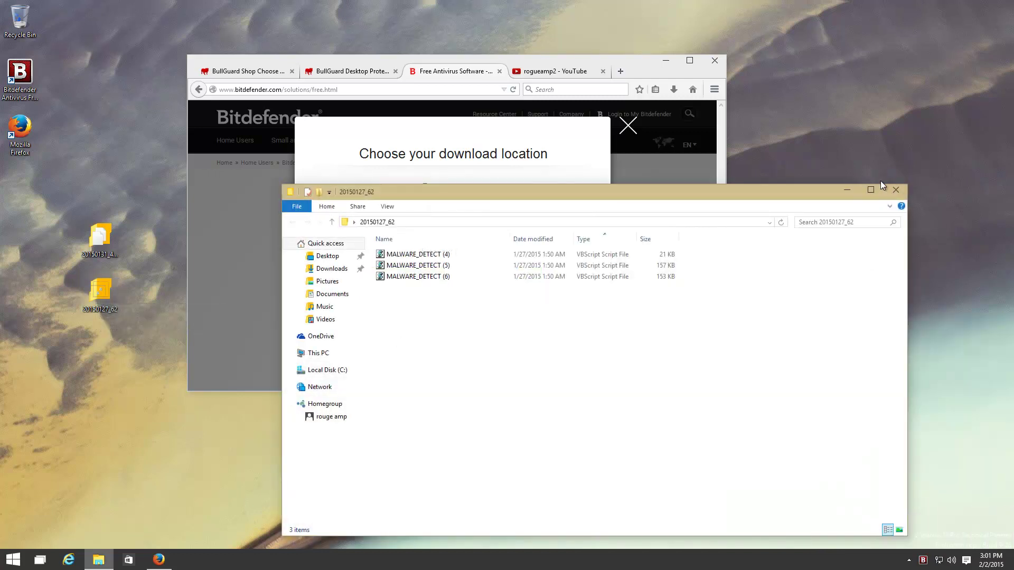
pyautogui.click(896, 191)
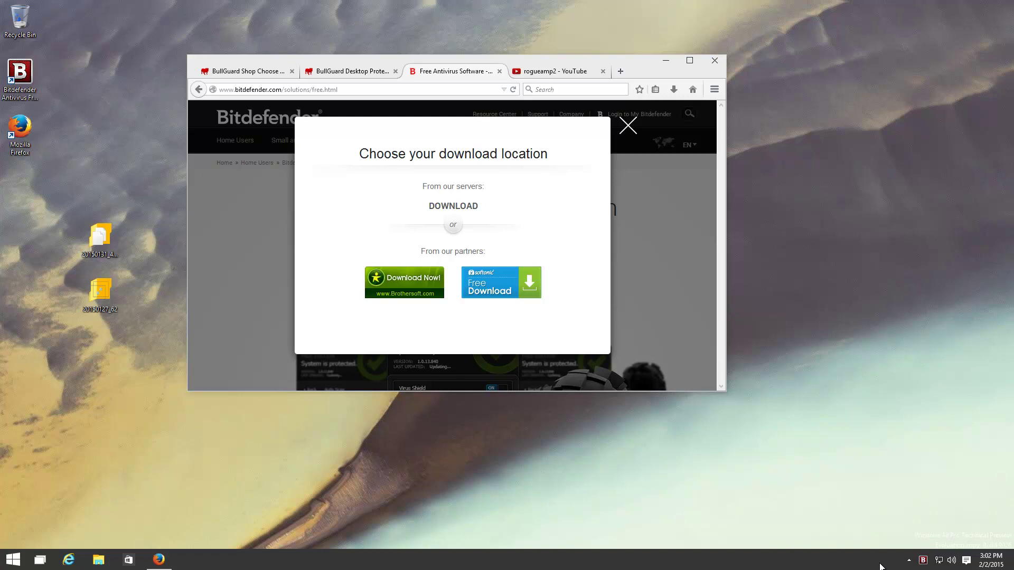
# Reopen Bitdefender's status panel to confirm the system is protected and quarantine is gone
pyautogui.click(924, 567)
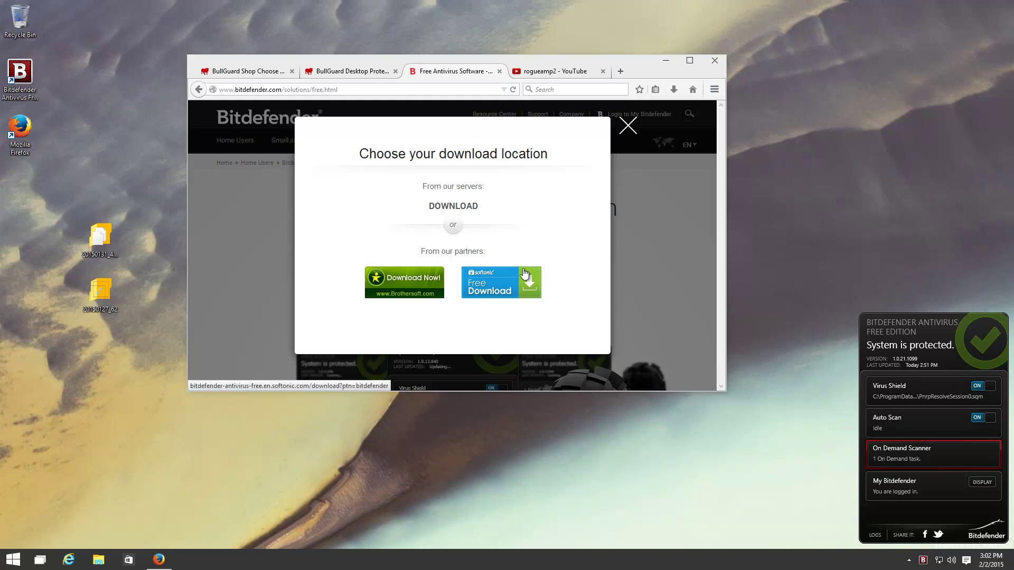
# Google 'clean mx', open the 'Malware - Clean MX - realtime' result, and open another new tab
pyautogui.click(621, 71)
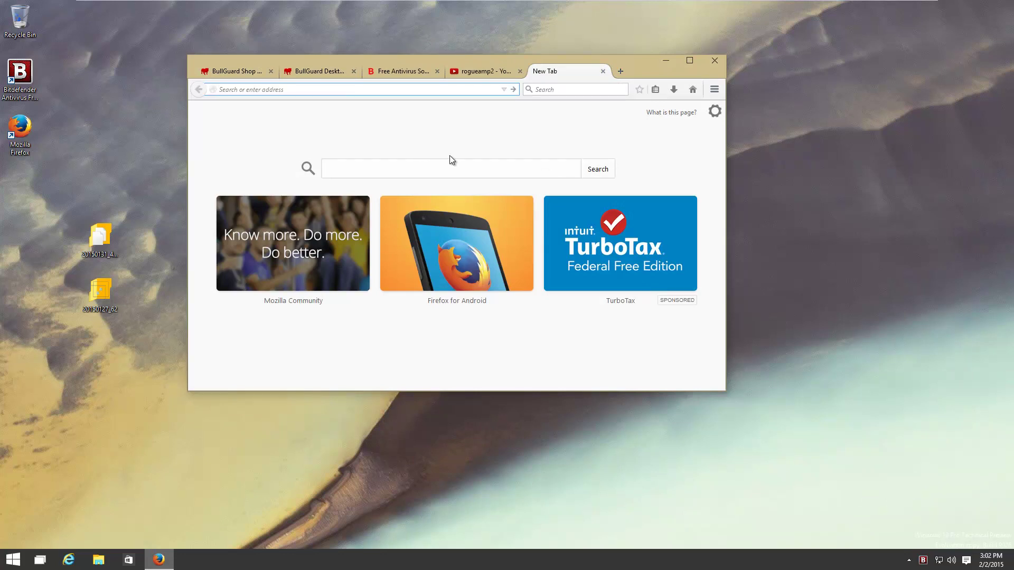
pyautogui.click(445, 173)
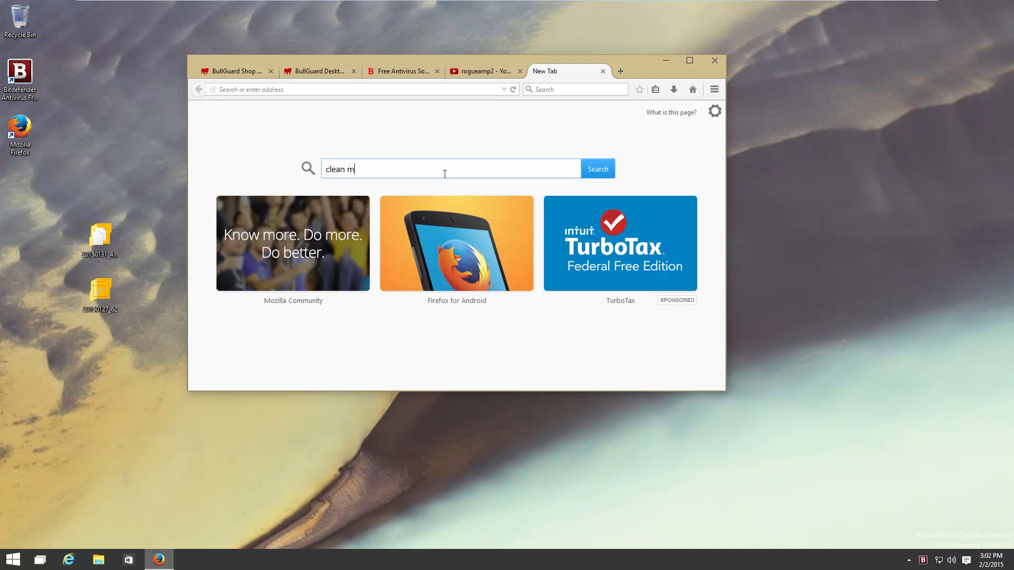
pyautogui.press('Return')
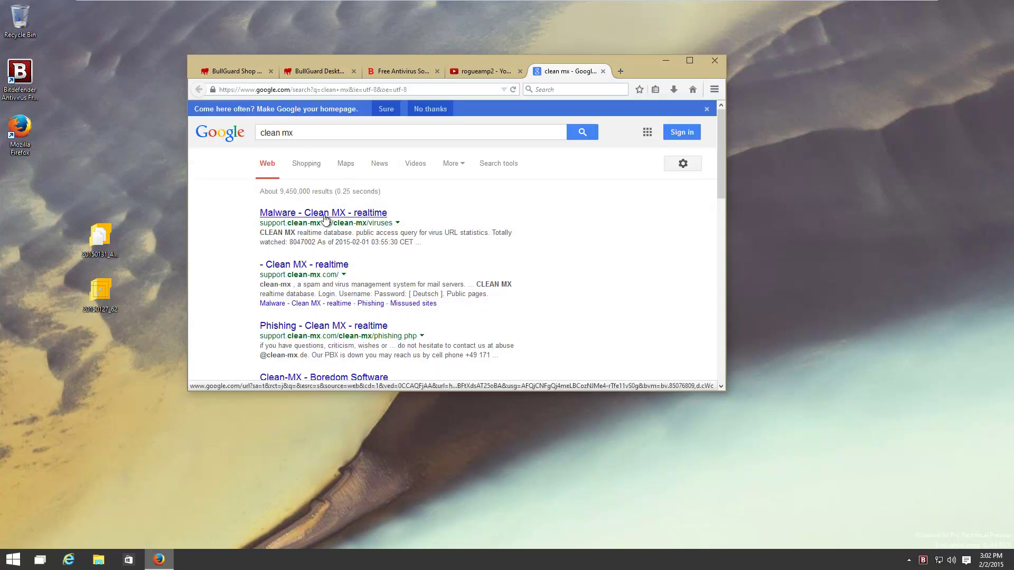
pyautogui.click(337, 227)
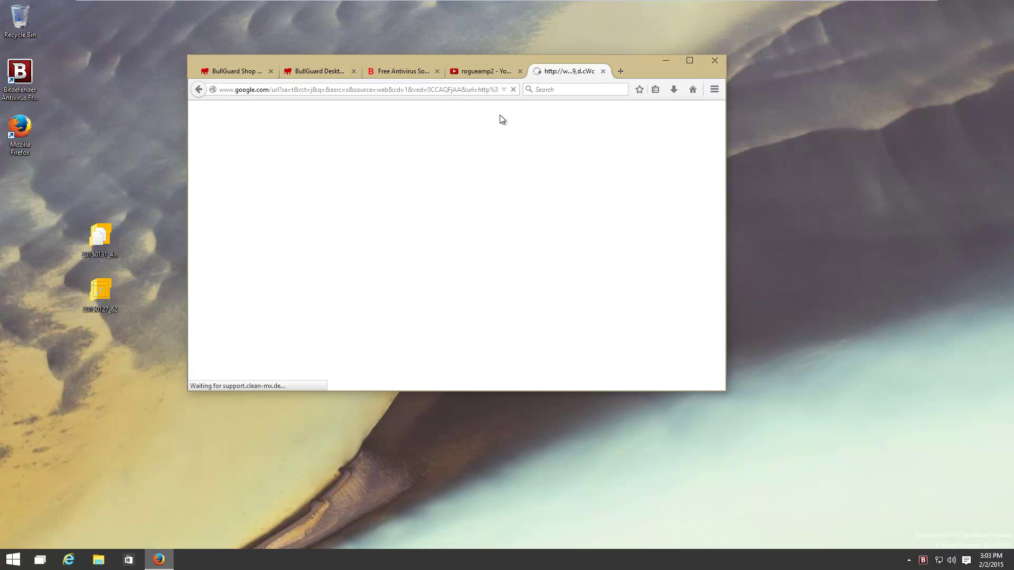
pyautogui.click(617, 74)
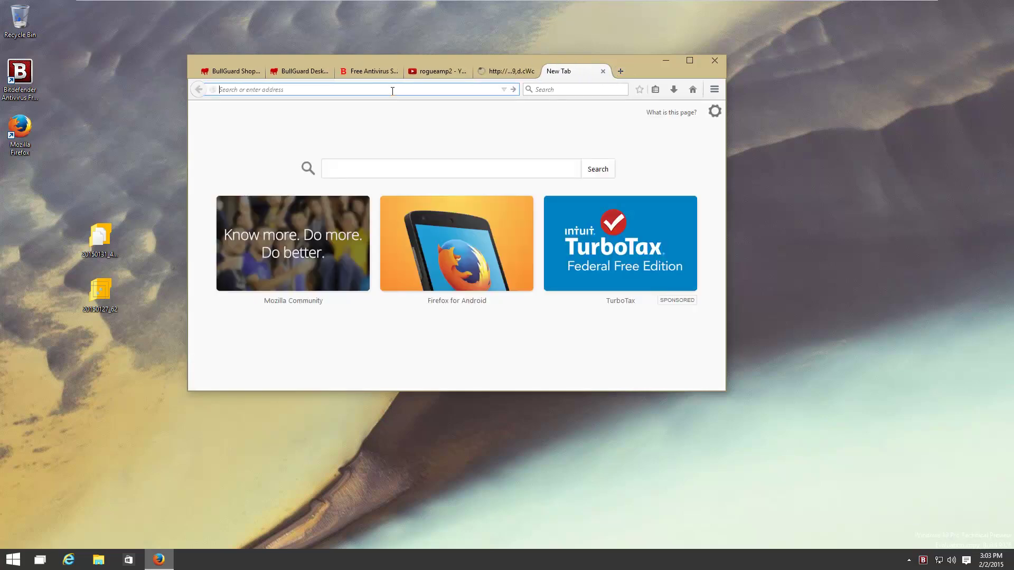
# Load the VX Vault virus list at vxvault.siri-urz.net
pyautogui.write('malc0de.')
pyautogui.hotkey('ctrl', 'a')
pyautogui.write('vxvault.siri-urz.net')
pyautogui.press('Return')
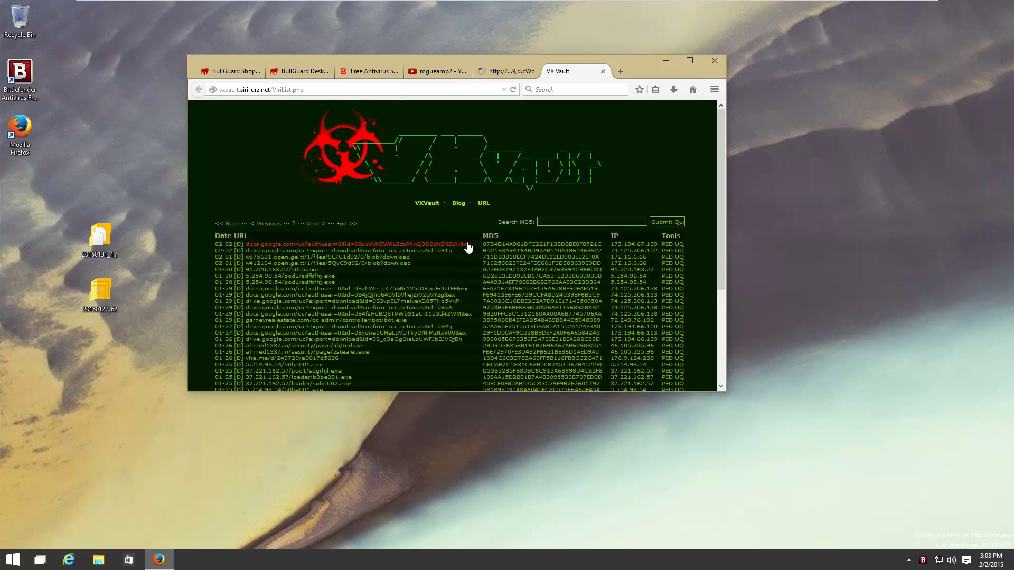
# Download image765.scr from the first listed VX Vault URL and view Firefox's downloads
pyautogui.moveTo(471, 245); pyautogui.dragTo(248, 250)
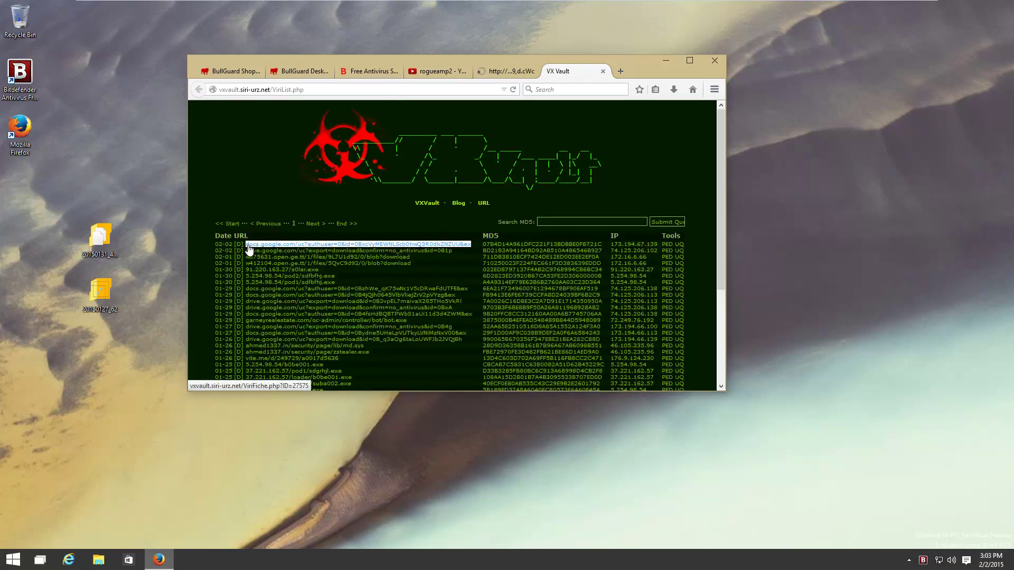
pyautogui.hotkey('ctrl', 'c')
pyautogui.hotkey('ctrl', 't')
pyautogui.hotkey('ctrl', 'v')
pyautogui.press('Return')
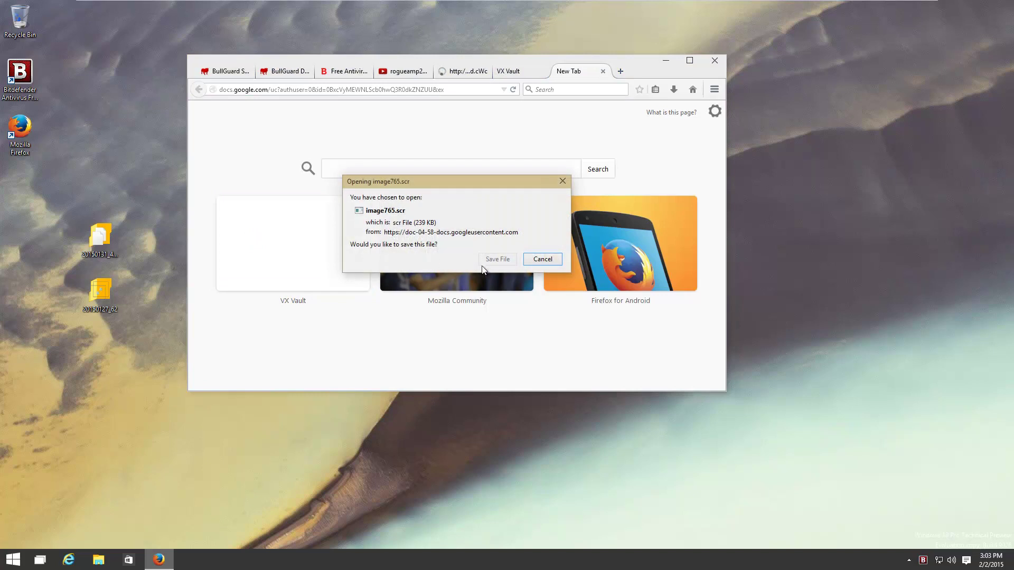
pyautogui.click(497, 259)
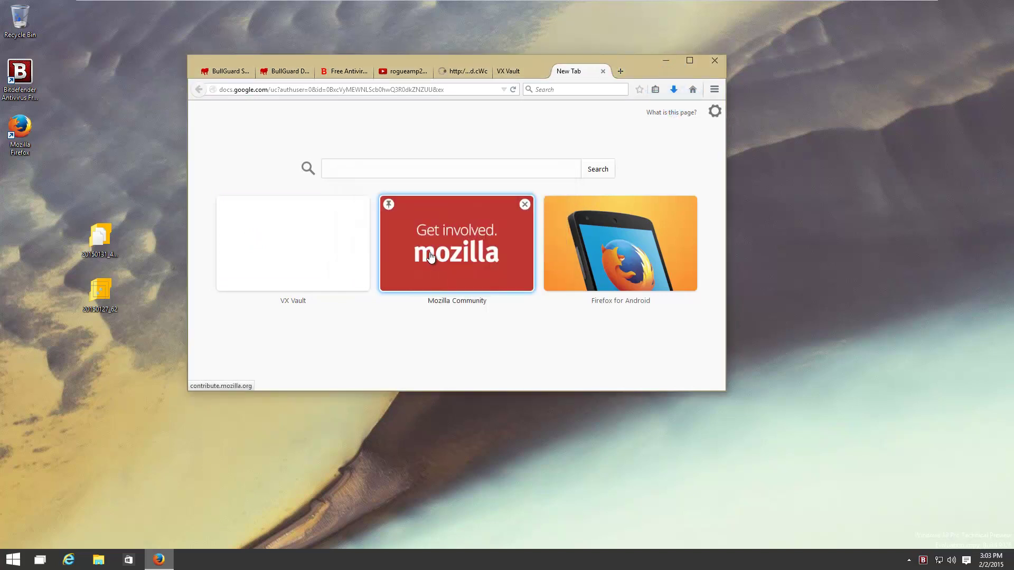
pyautogui.click(673, 89)
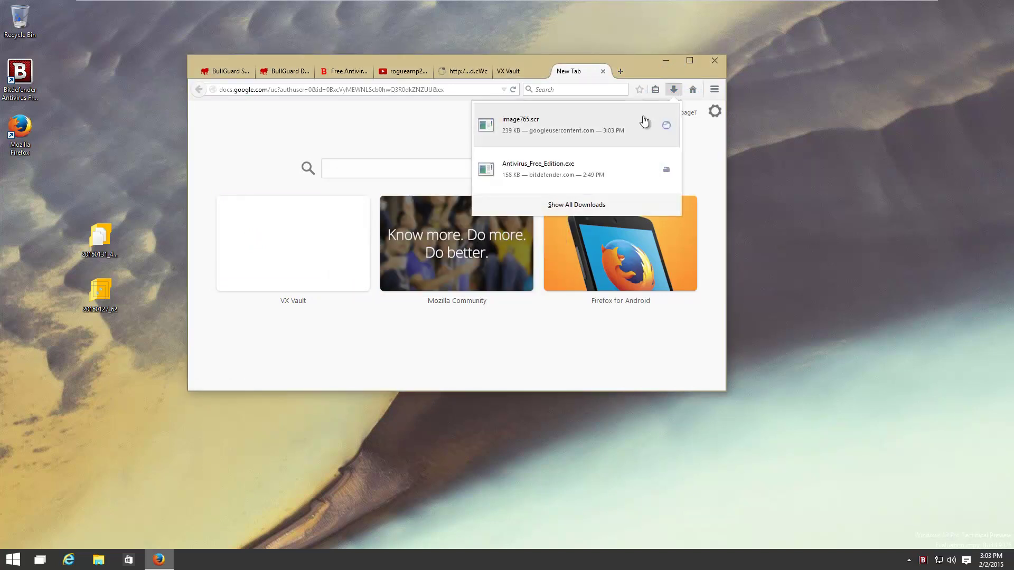
# Run image765.scr anyway past SmartScreen, entering the administrator account password
pyautogui.click(641, 123)
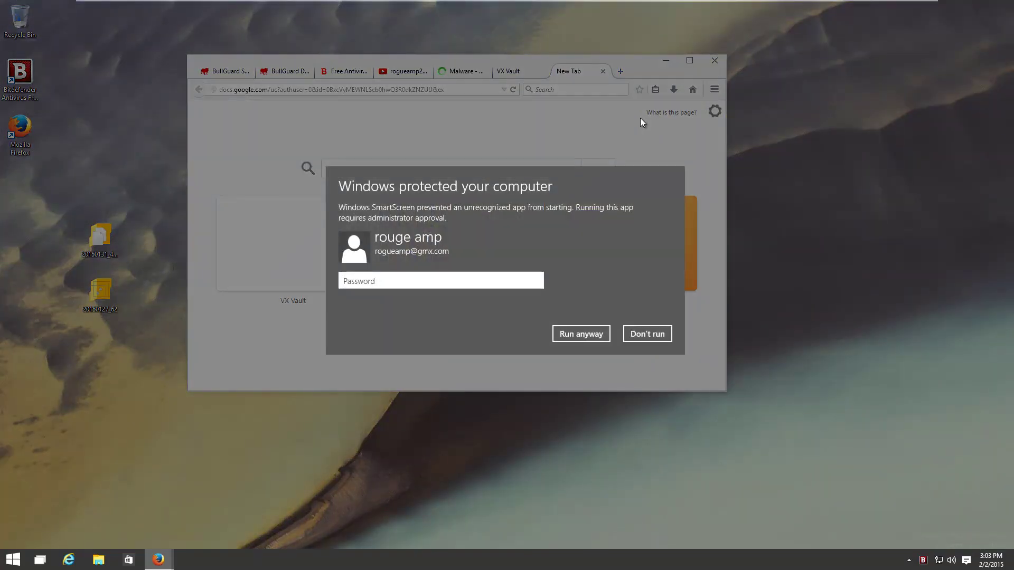
pyautogui.click(583, 338)
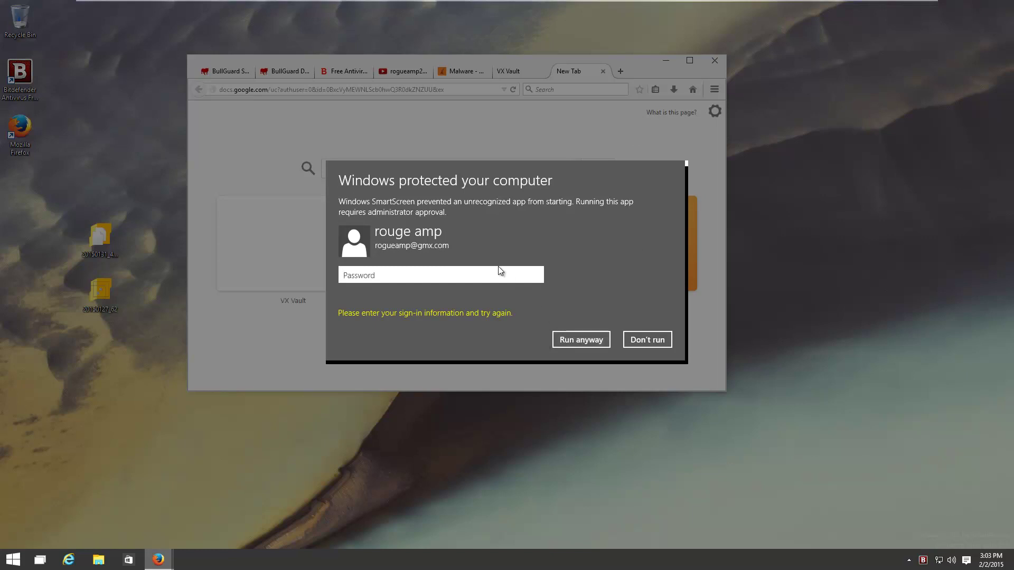
pyautogui.write('•••••••••')
pyautogui.press('Return')
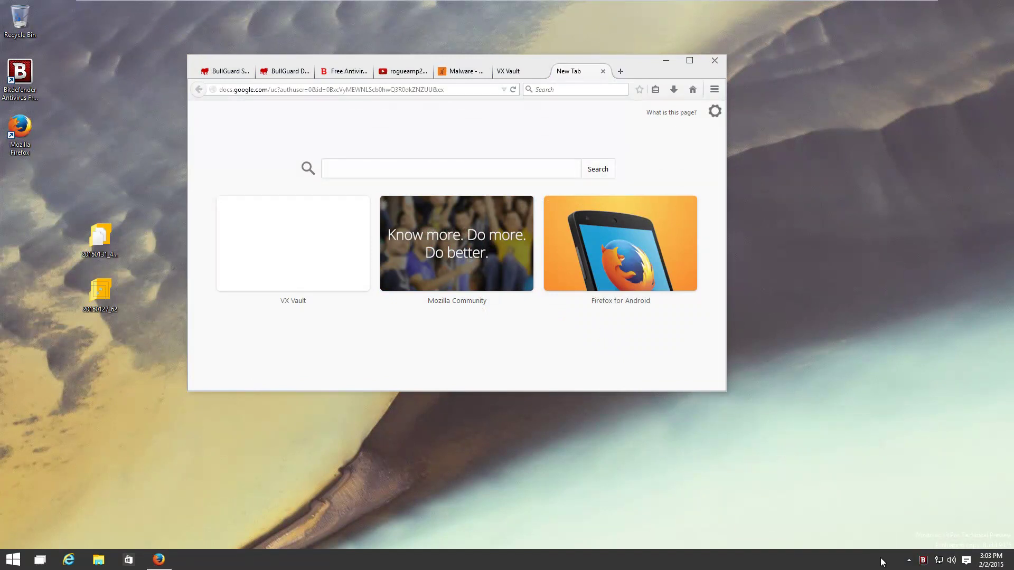
# Clear the finished 20150127_62 on-demand scan from Bitdefender's status panel
pyautogui.click(923, 561)
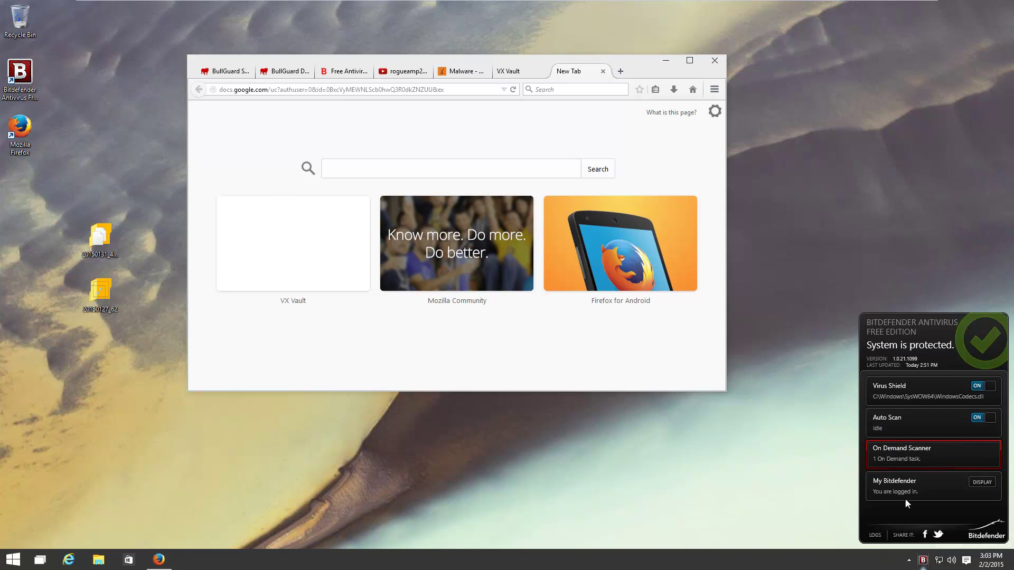
pyautogui.click(902, 463)
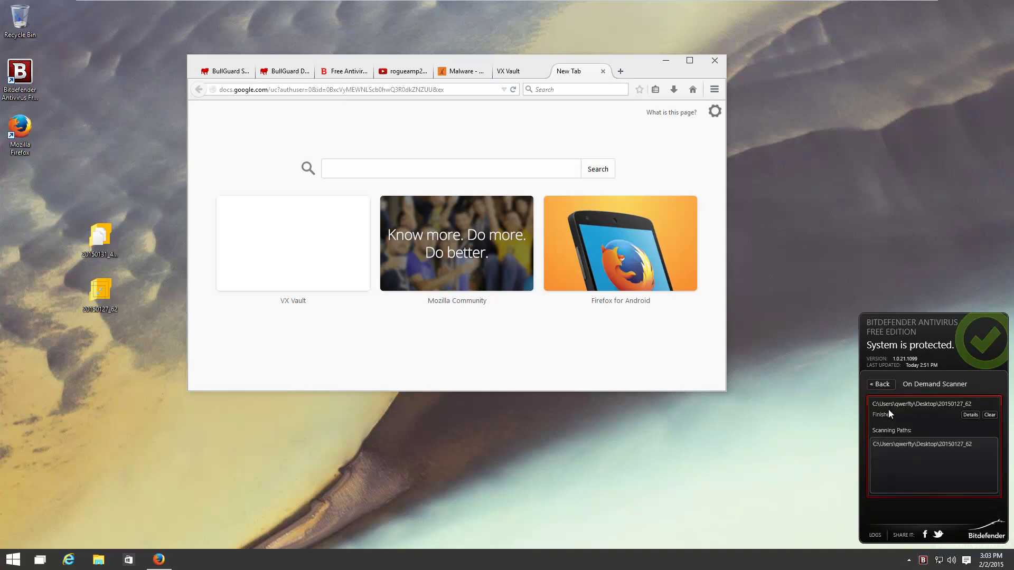
pyautogui.click(987, 415)
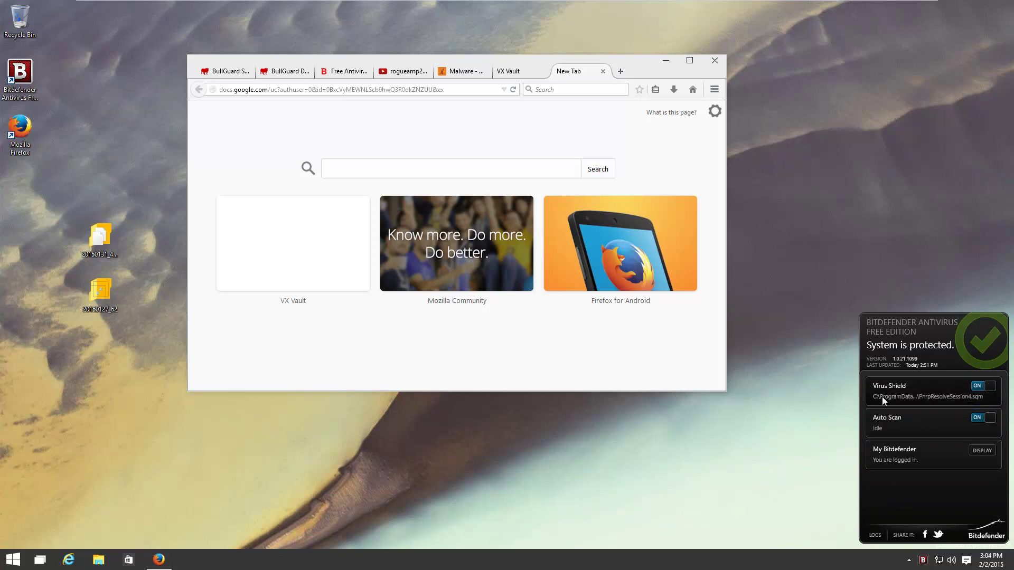
# Load the drive.google.com sample address in a new tab; it returns Not Found
pyautogui.middleClick(574, 74)
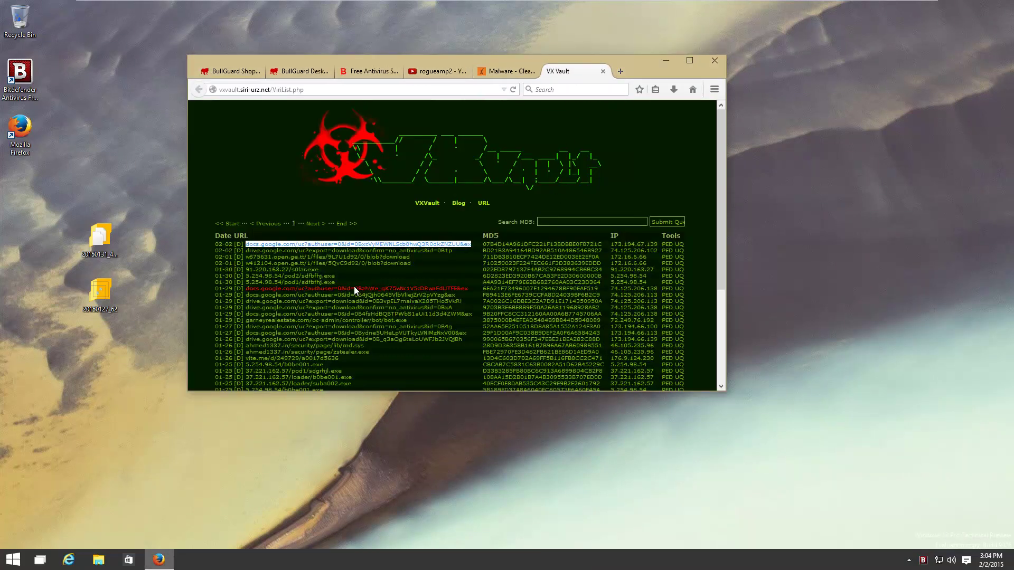
pyautogui.tripleClick(461, 250)
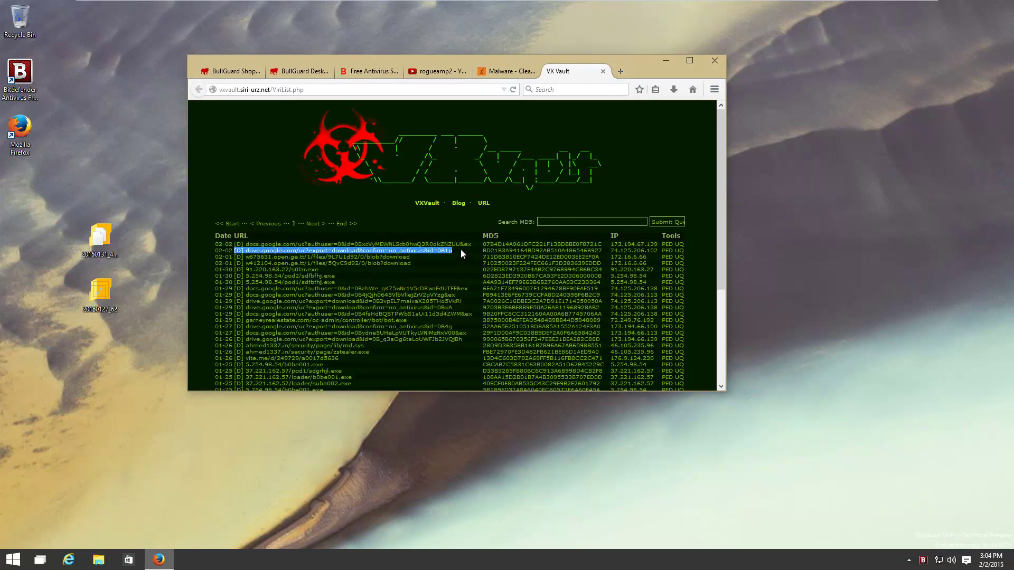
pyautogui.moveTo(457, 252); pyautogui.dragTo(248, 256)
pyautogui.hotkey('ctrl', 't')
pyautogui.click(249, 256)
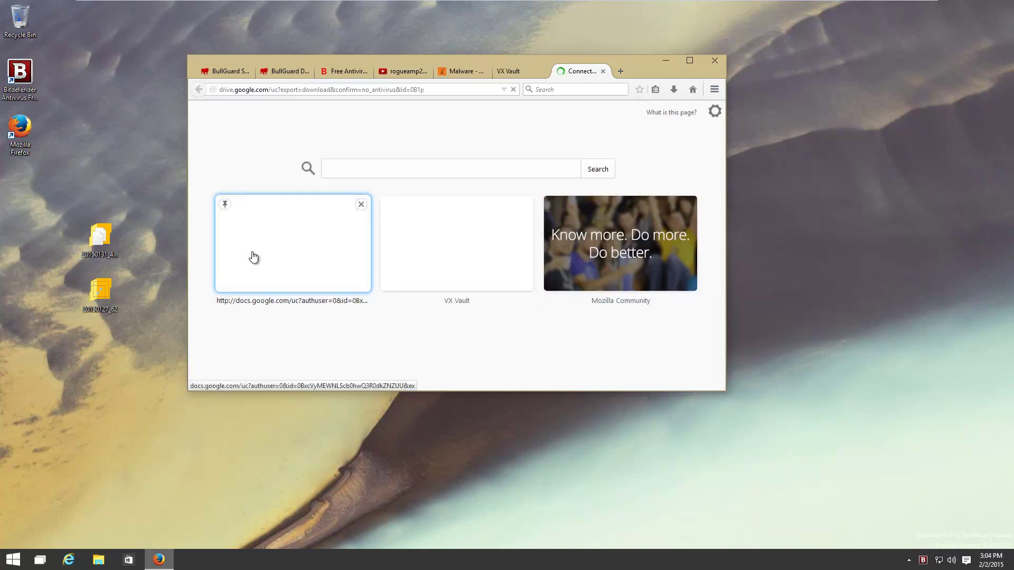
pyautogui.middleClick(582, 71)
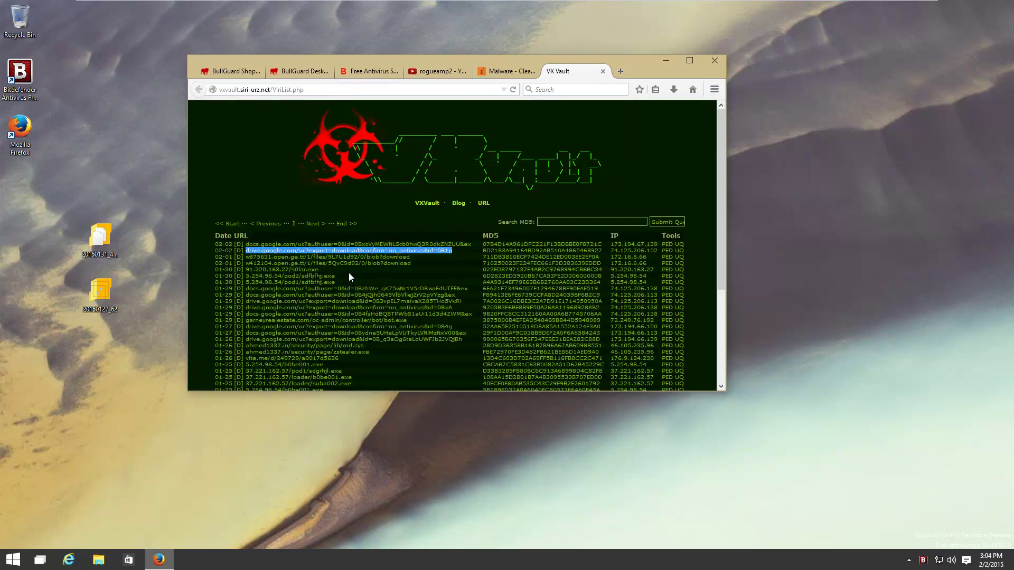
# Save beta-test3.exe from the ge.tt sample link and check its download status
pyautogui.moveTo(414, 256); pyautogui.dragTo(249, 262)
pyautogui.hotkey('ctrl', 't')
pyautogui.click(248, 264)
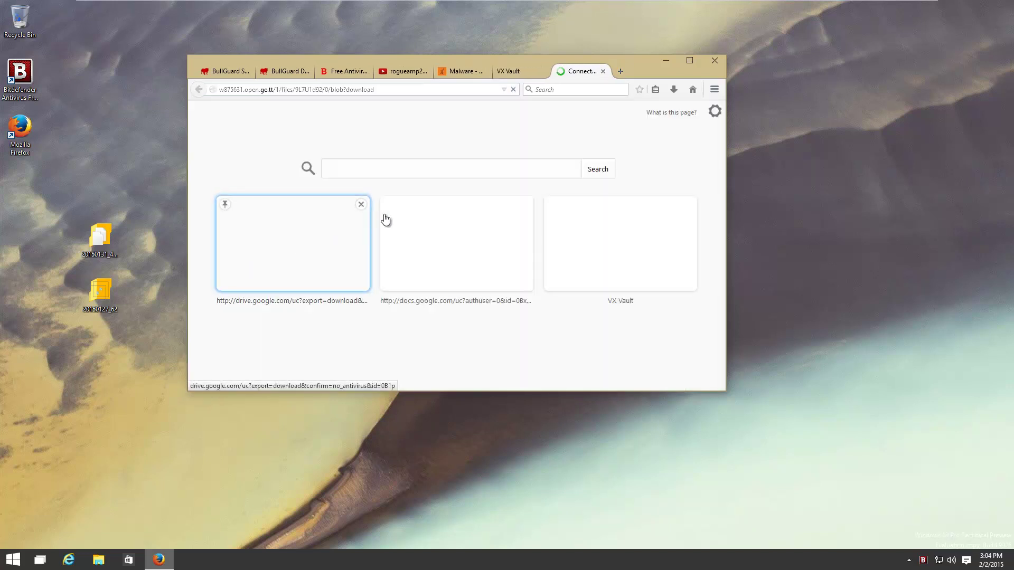
pyautogui.click(499, 258)
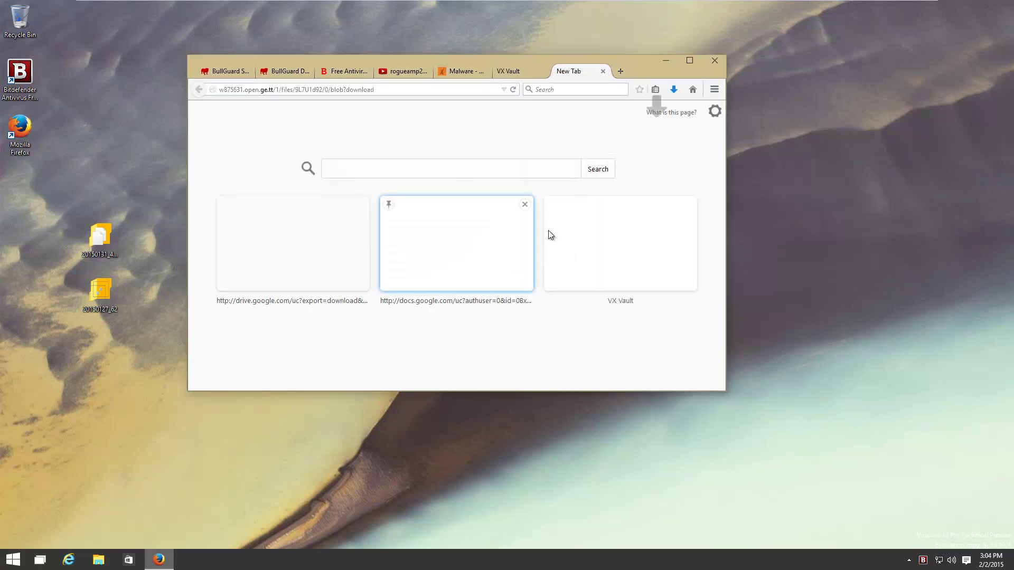
pyautogui.click(674, 89)
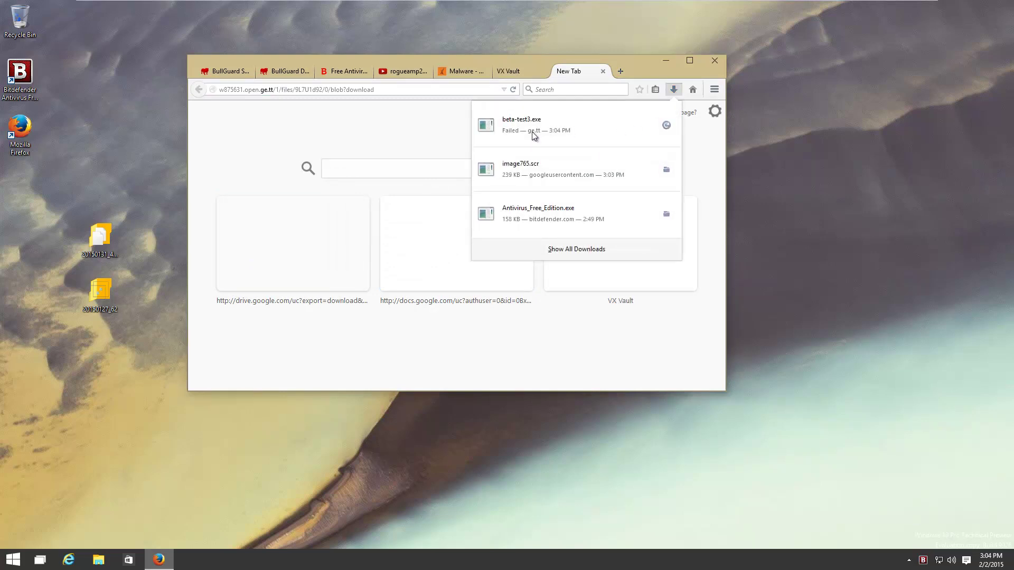
# Return to the Clean MX list and open Bitdefender's event for the quarantined Cookie.DoubleClick
pyautogui.click(601, 70)
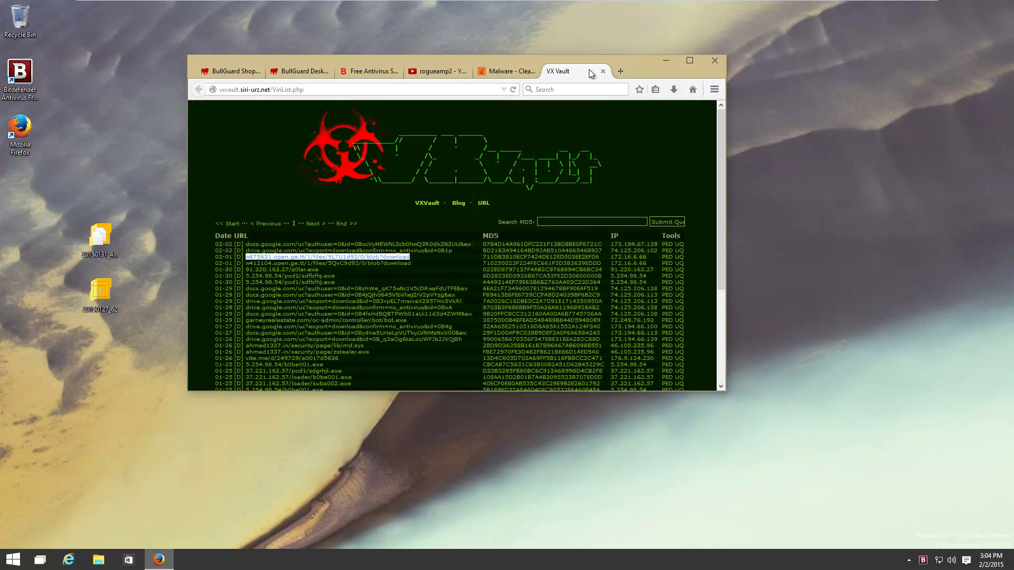
pyautogui.click(494, 74)
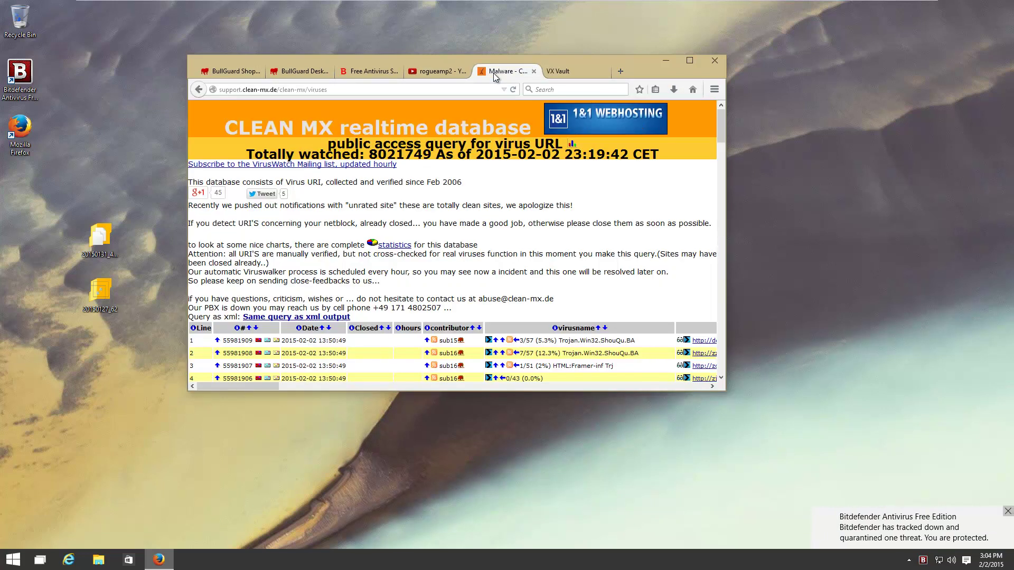
pyautogui.click(923, 536)
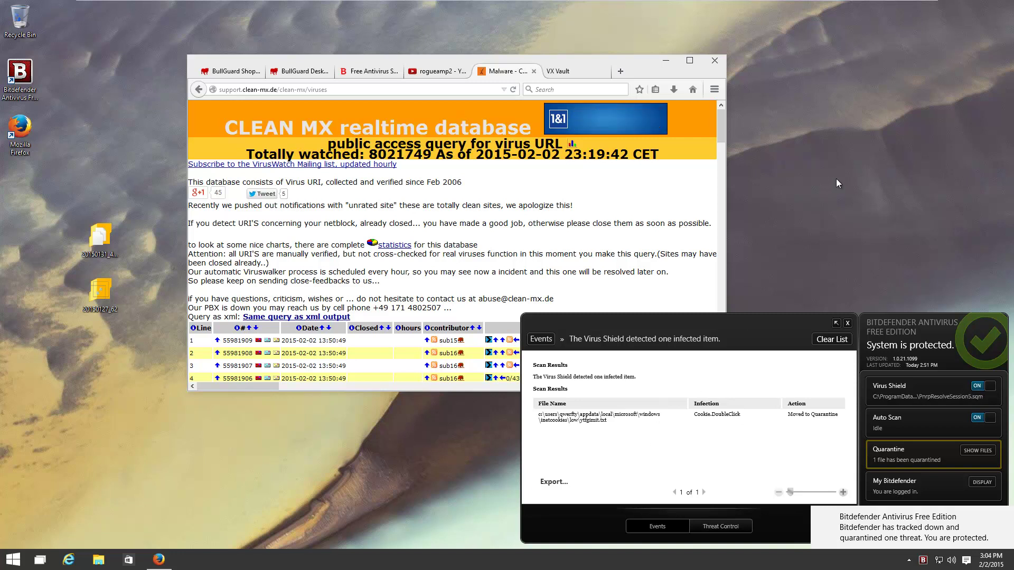
# Clear Bitdefender's events list, close it, and maximize Firefox
pyautogui.click(831, 340)
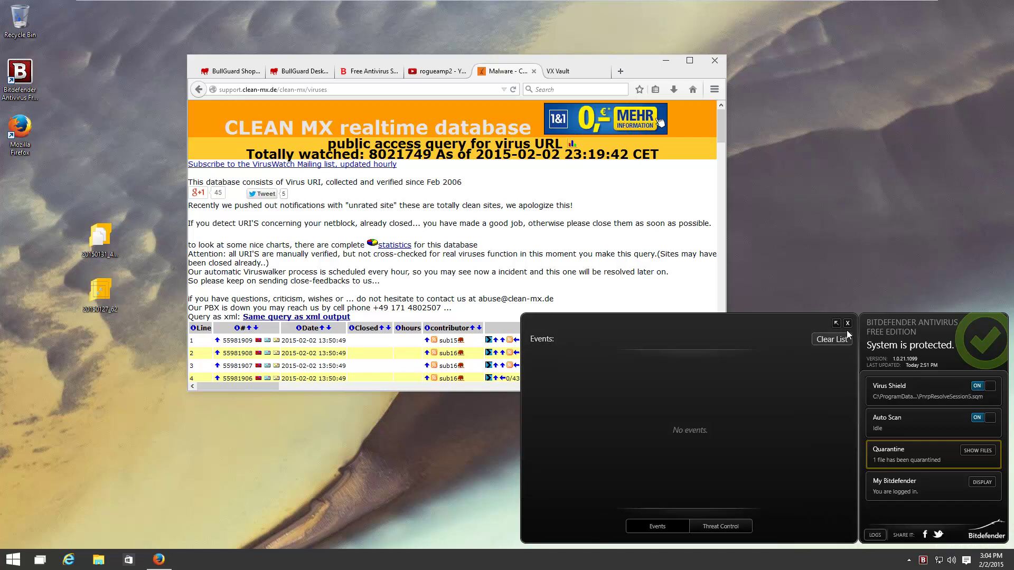
pyautogui.click(847, 324)
pyautogui.scroll(-2, 500, 346)
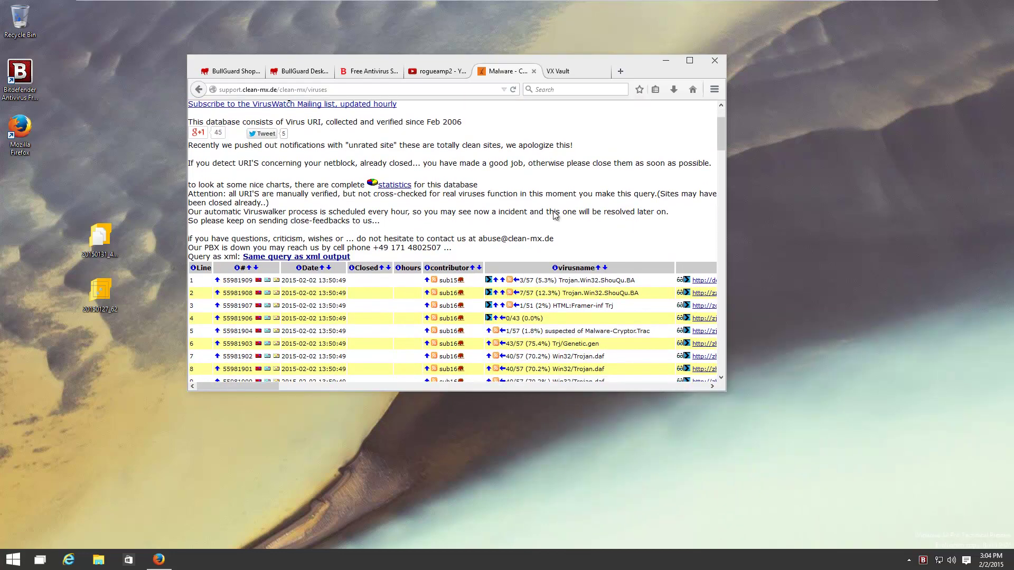
pyautogui.moveTo(631, 67); pyautogui.dragTo(592, 6)
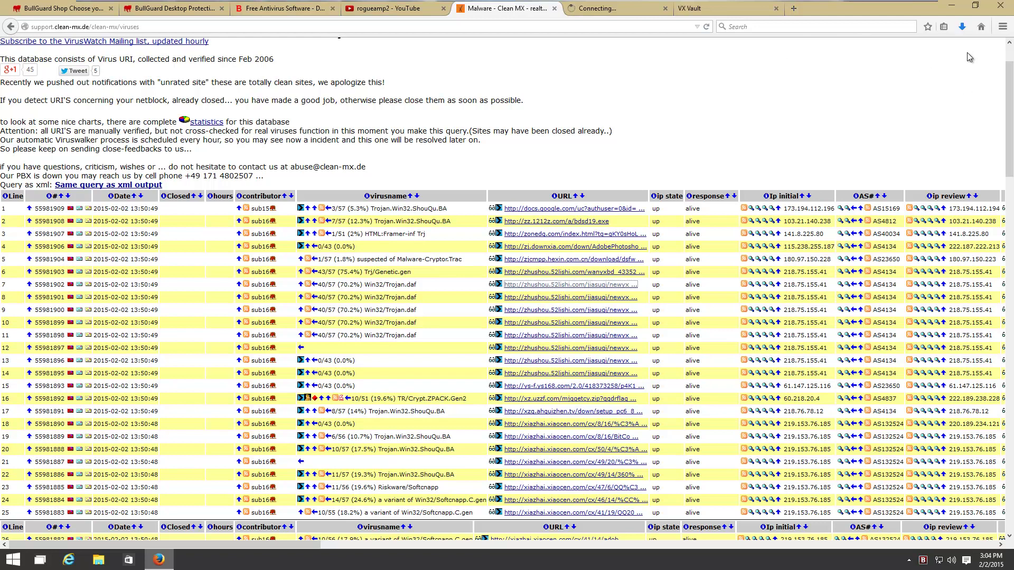
# Cancel the failed bd_1_29618.exe download in Firefox's Downloads panel
pyautogui.click(961, 26)
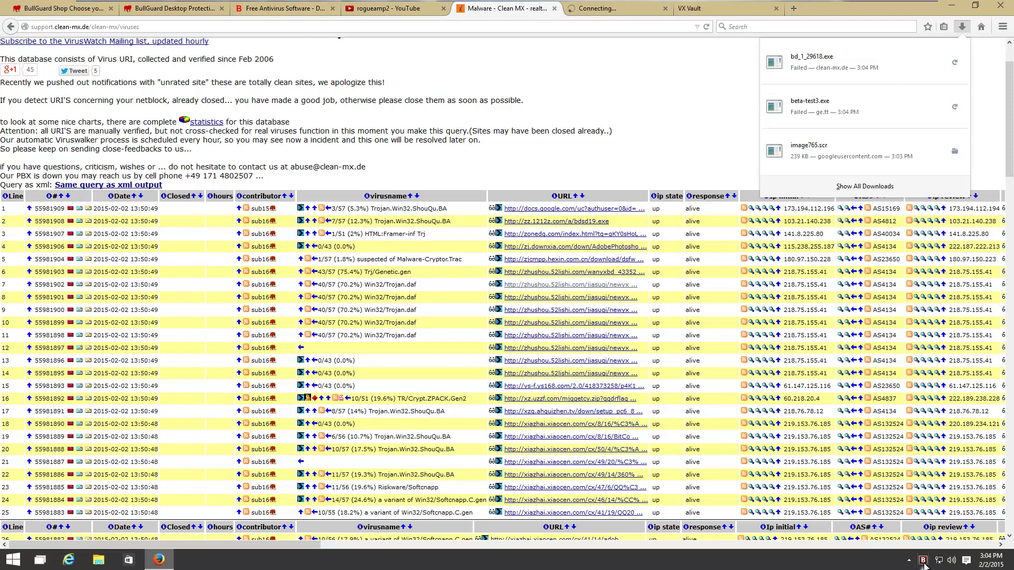
pyautogui.rightClick(936, 70)
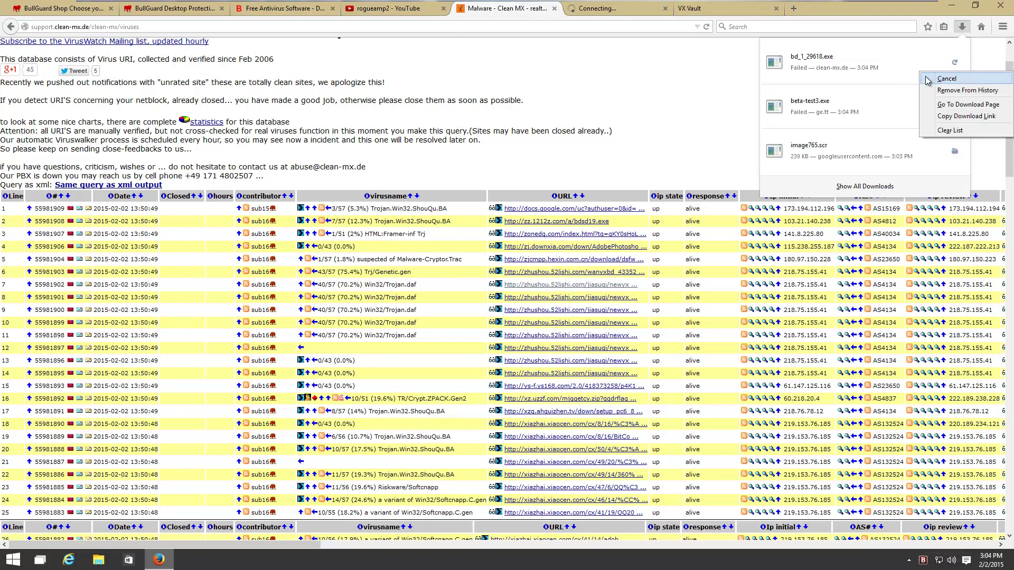
pyautogui.click(927, 79)
pyautogui.click(1002, 26)
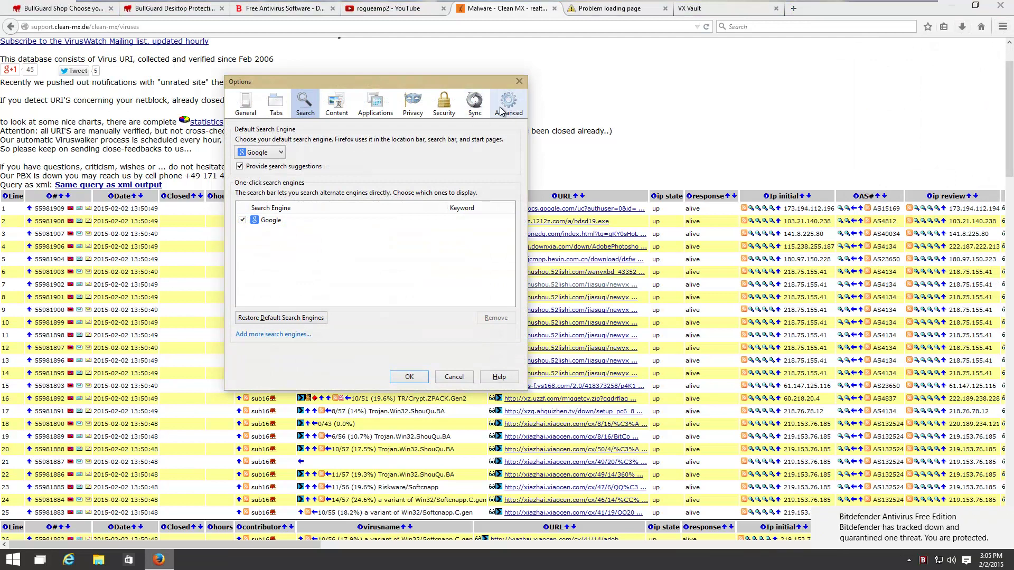
# Turn off blocking of reported attack sites and web forgeries in Firefox's Security options
pyautogui.click(502, 111)
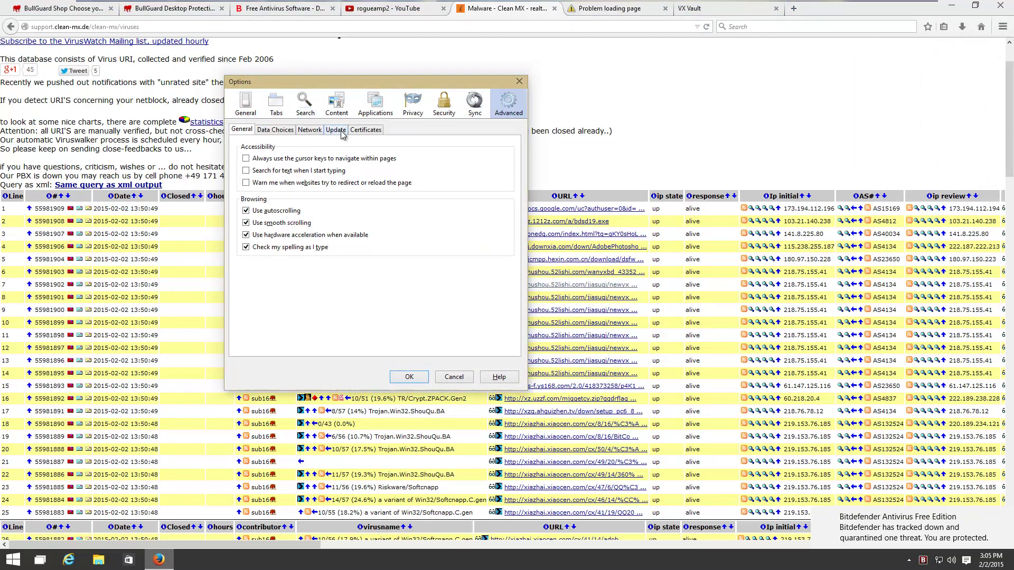
pyautogui.click(443, 105)
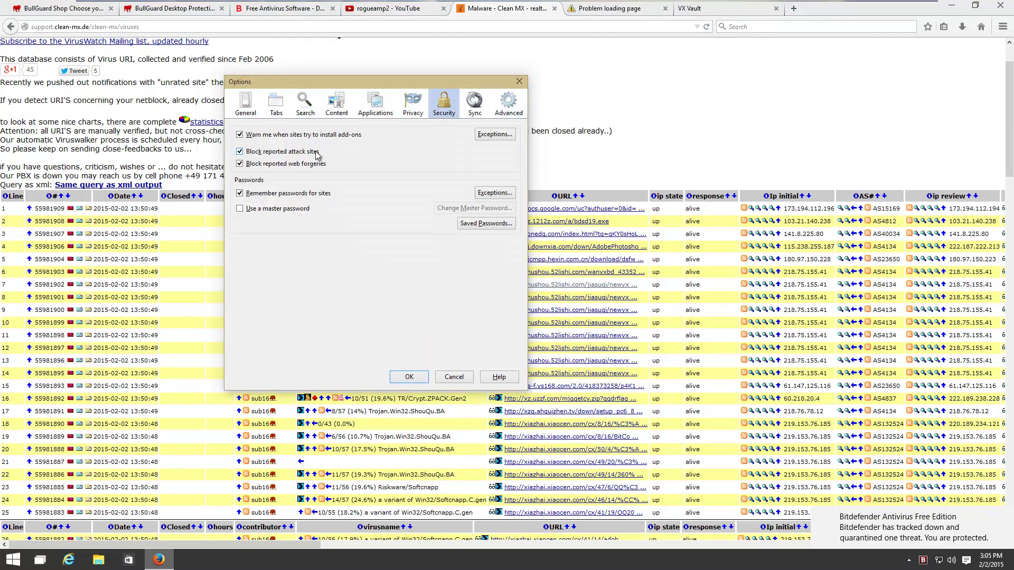
pyautogui.click(276, 163)
pyautogui.click(275, 151)
pyautogui.click(407, 375)
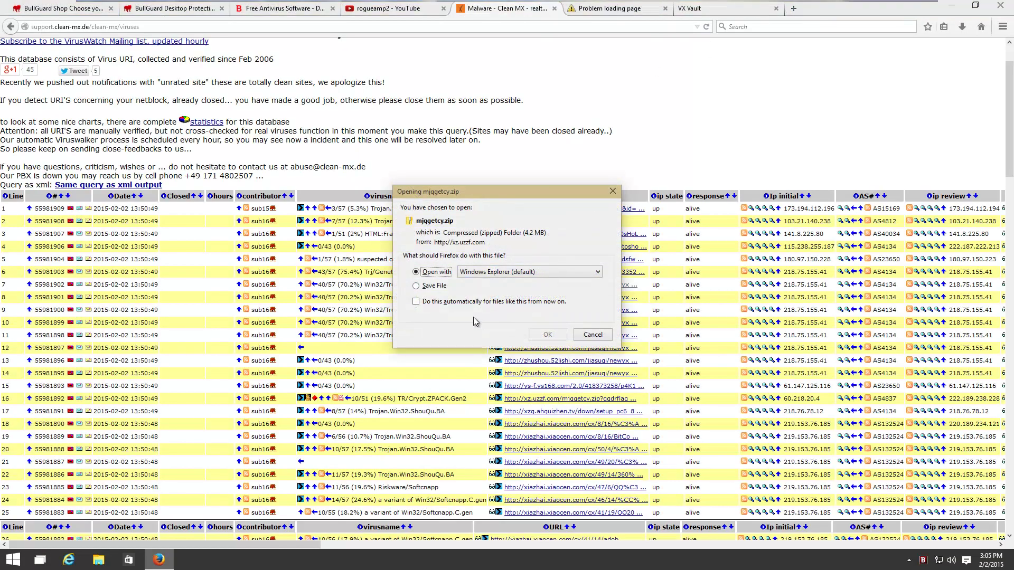
# Save mjjgetcy.zip and the row 23 xiazhai.xiaocen.com executable to disk
pyautogui.click(425, 285)
pyautogui.click(548, 334)
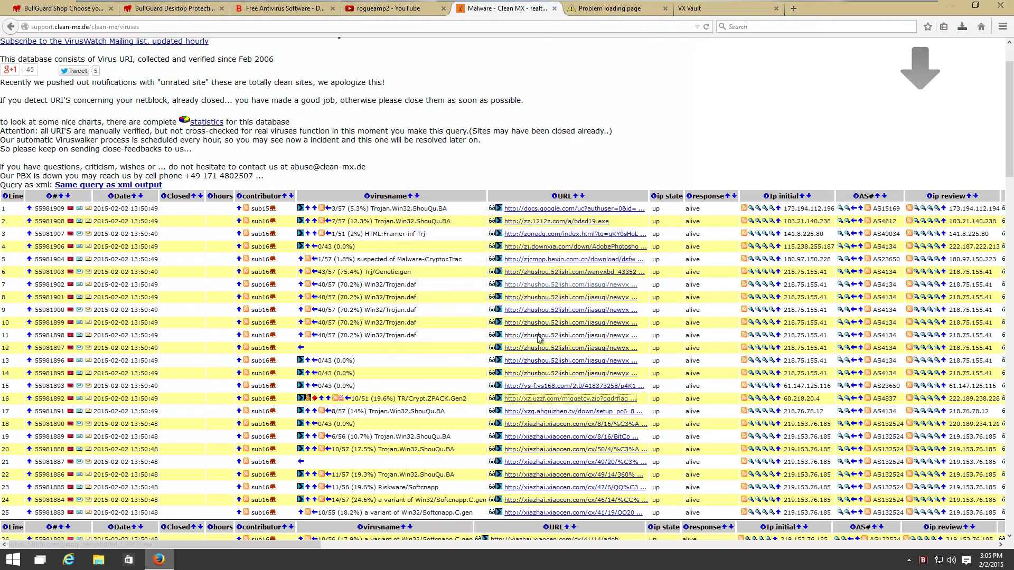
pyautogui.middleClick(605, 9)
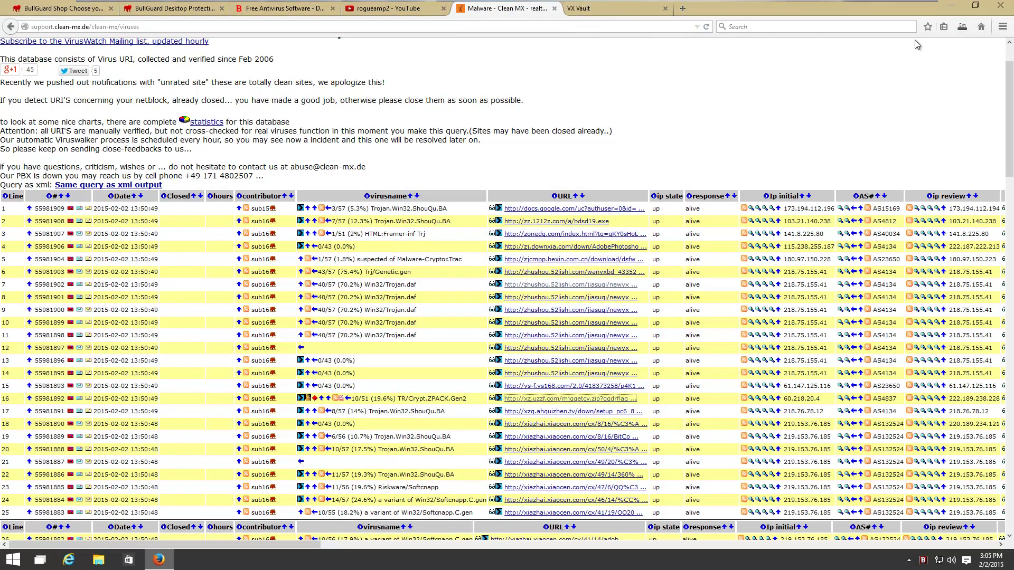
pyautogui.scroll(-4, 462, 297)
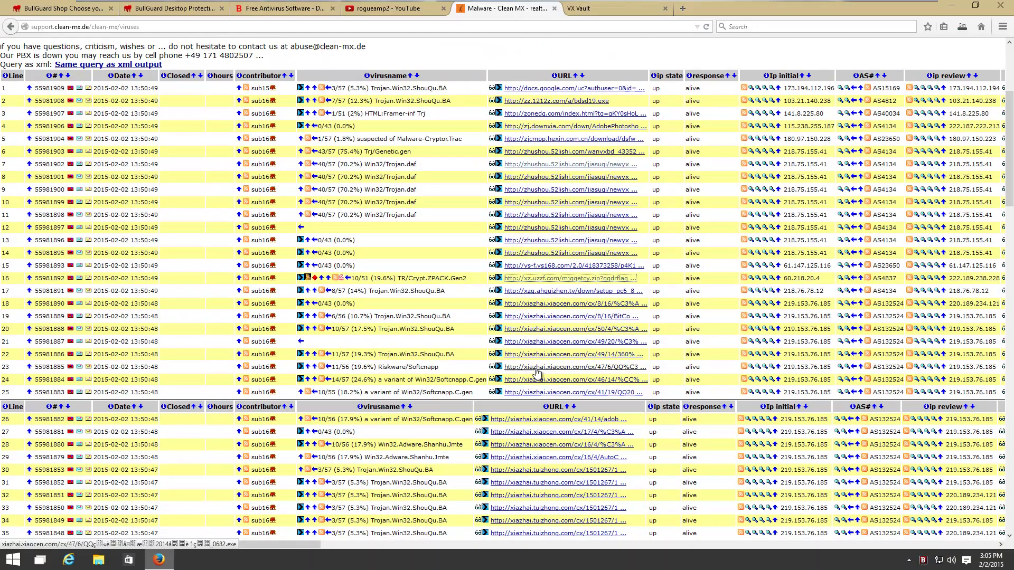
pyautogui.click(534, 368)
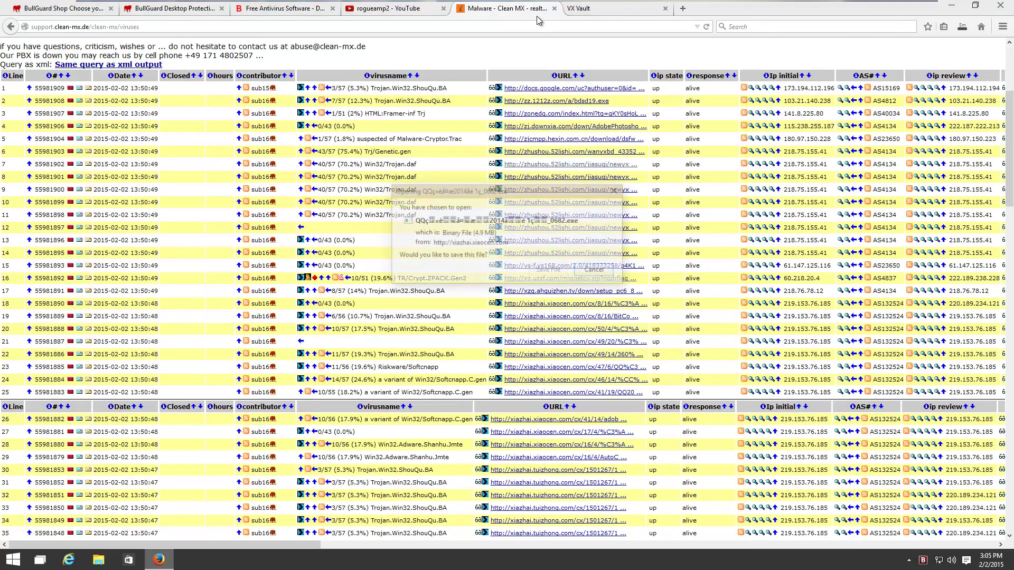
pyautogui.click(549, 269)
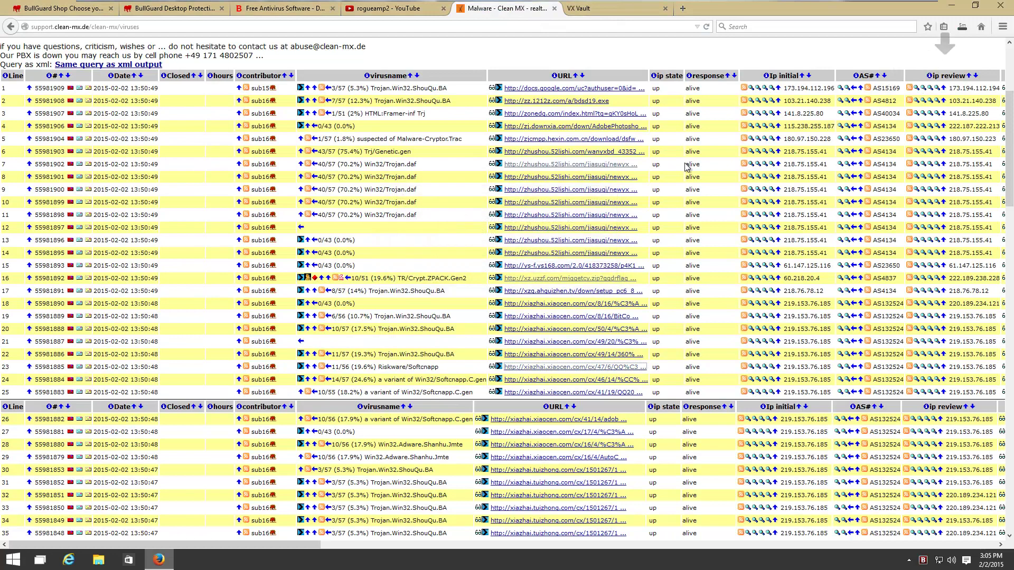
# Check the two running downloads and scroll down the sample list
pyautogui.click(962, 29)
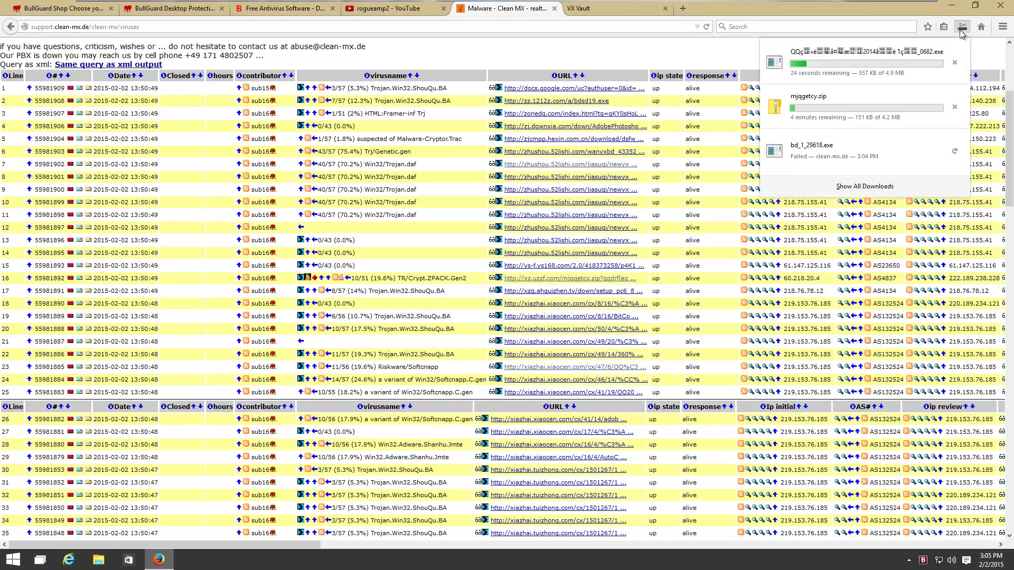
pyautogui.click(962, 29)
pyautogui.scroll(-2, 548, 360)
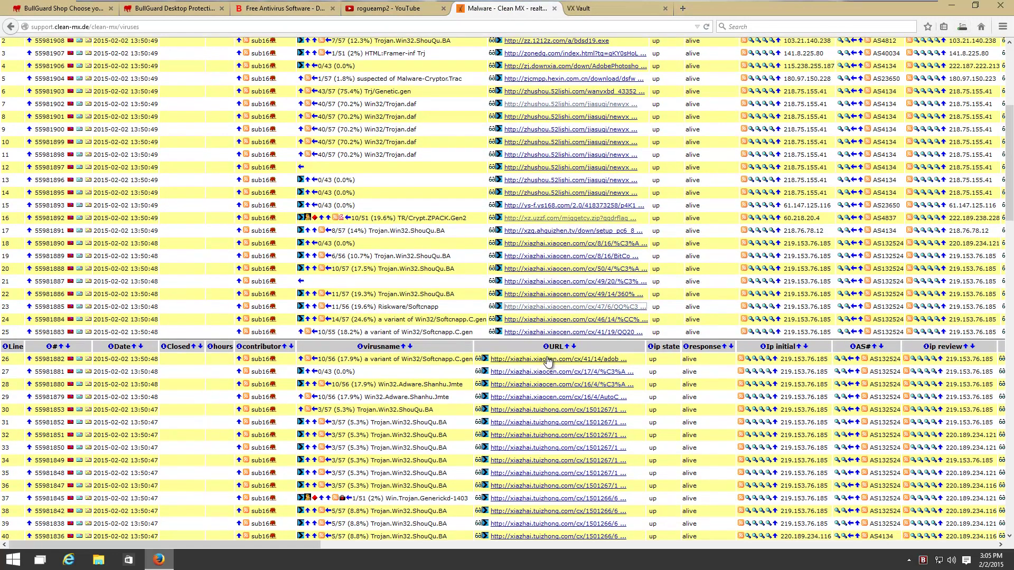
pyautogui.scroll(-2, 548, 360)
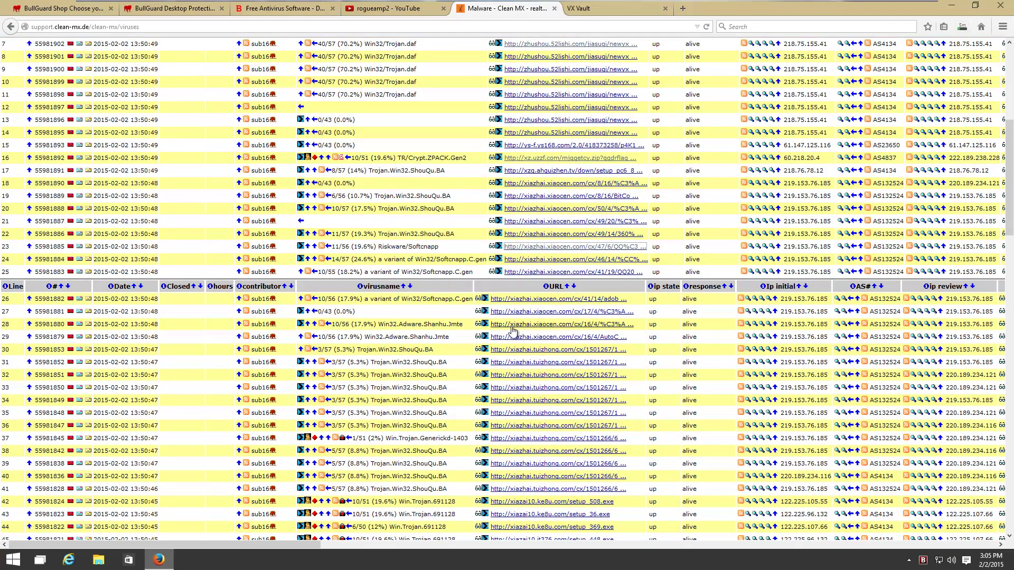
pyautogui.scroll(-10, 512, 333)
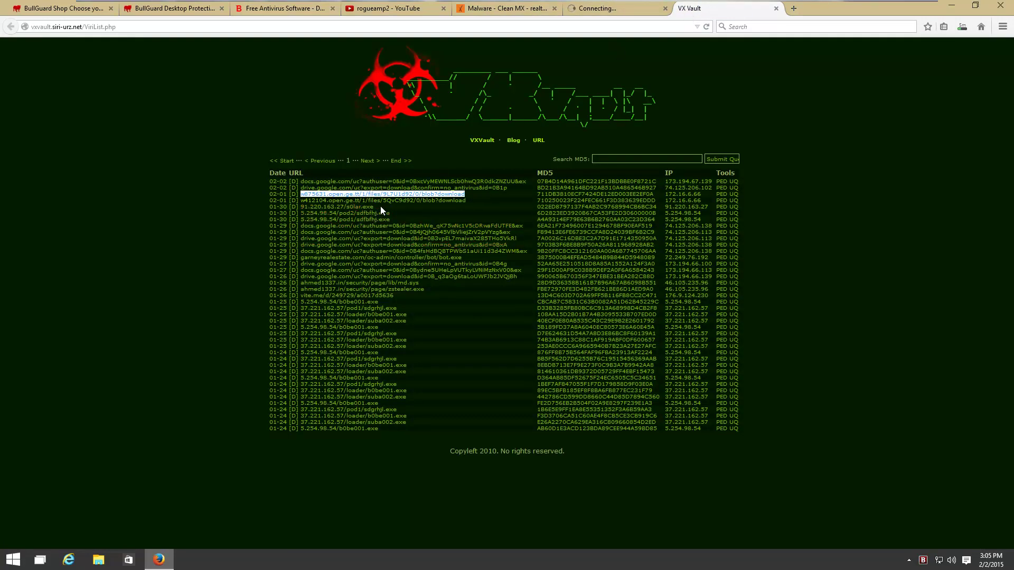
# Download and save s0lar.exe and setup_448.exe from VX Vault sample addresses
pyautogui.moveTo(373, 206); pyautogui.dragTo(299, 206)
pyautogui.hotkey('ctrl', 'c')
pyautogui.hotkey('ctrl', 't')
pyautogui.hotkey('ctrl', 'v')
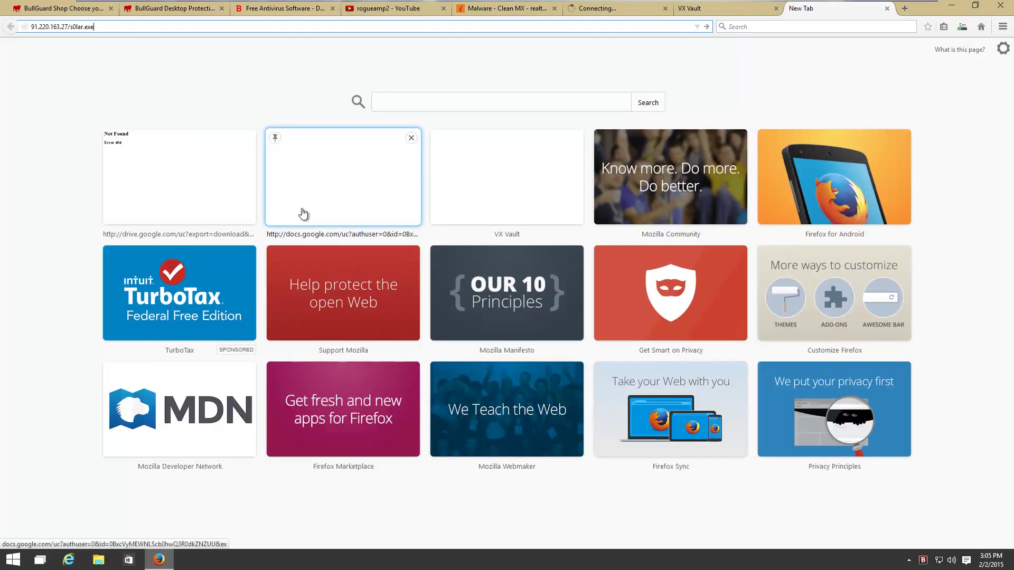
pyautogui.press('Return')
pyautogui.click(547, 268)
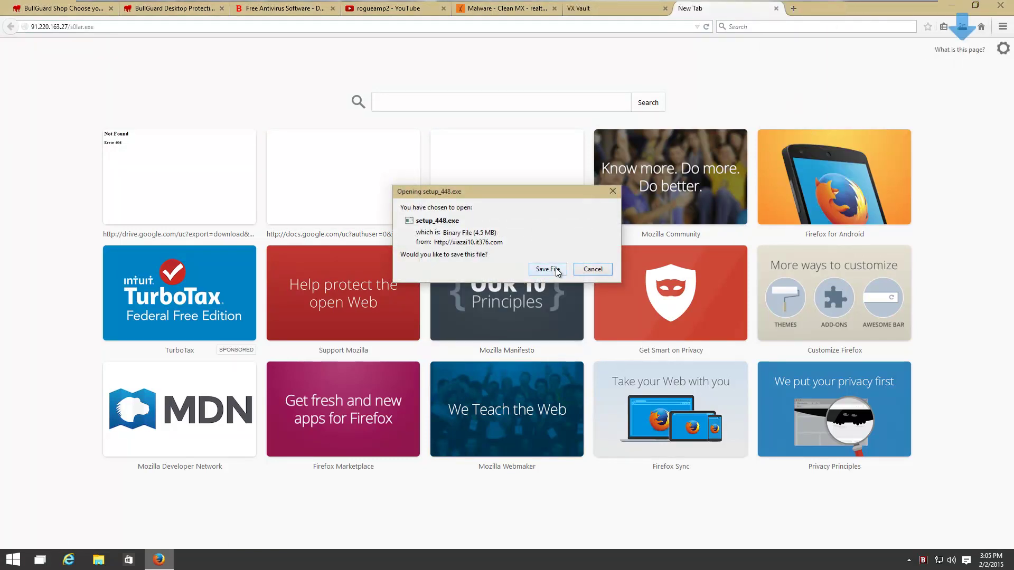
pyautogui.click(557, 270)
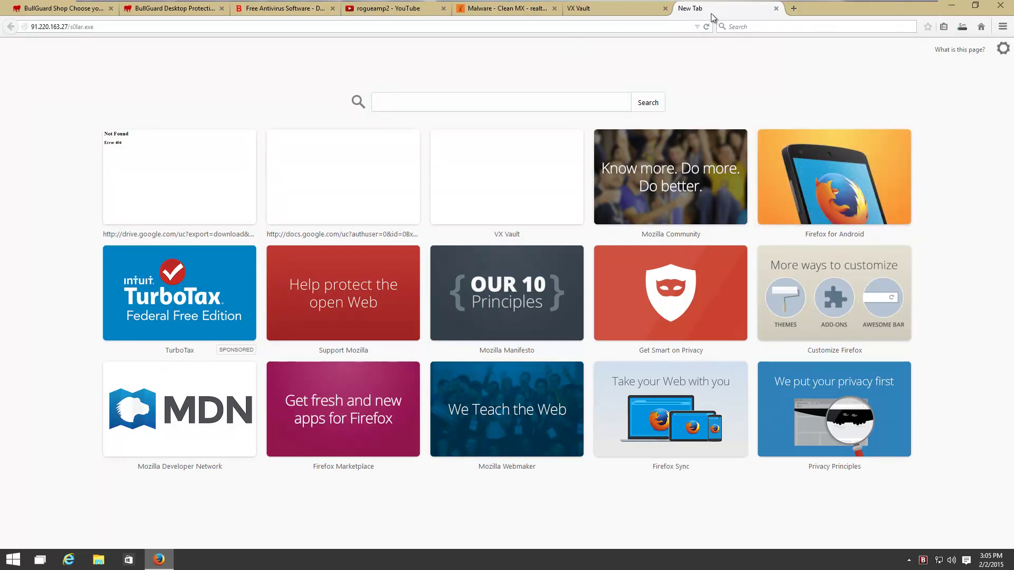
pyautogui.hotkey('ctrl', 'w')
pyautogui.click(665, 8)
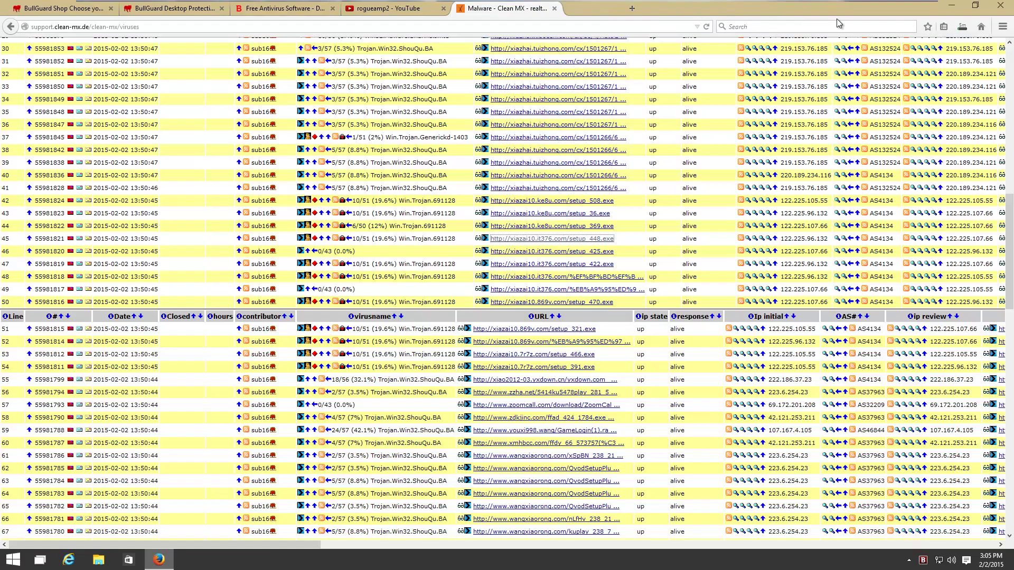
# Clear failed and finished entries in Firefox's Downloads Library
pyautogui.click(961, 27)
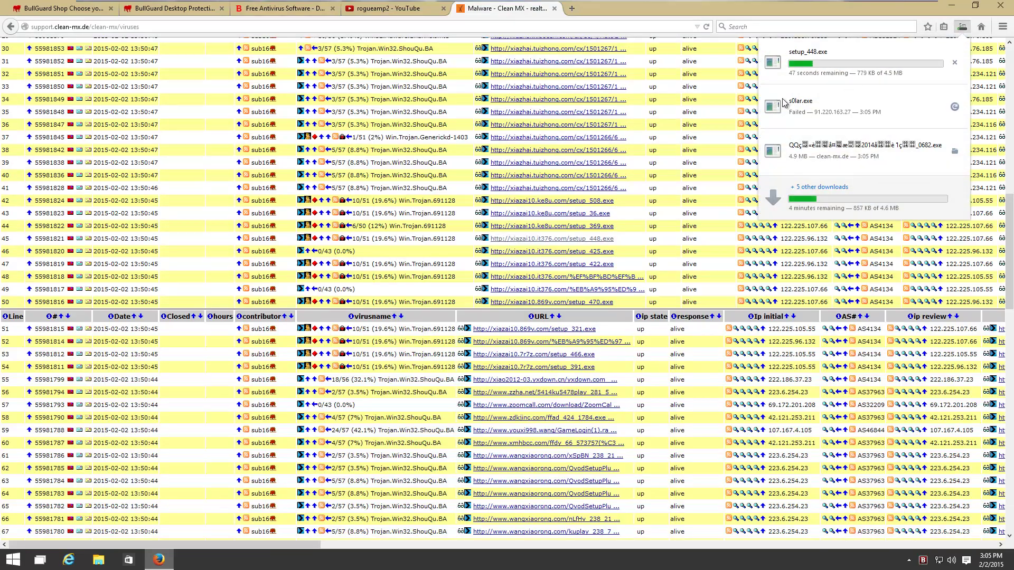
pyautogui.scroll(-8, 393, 388)
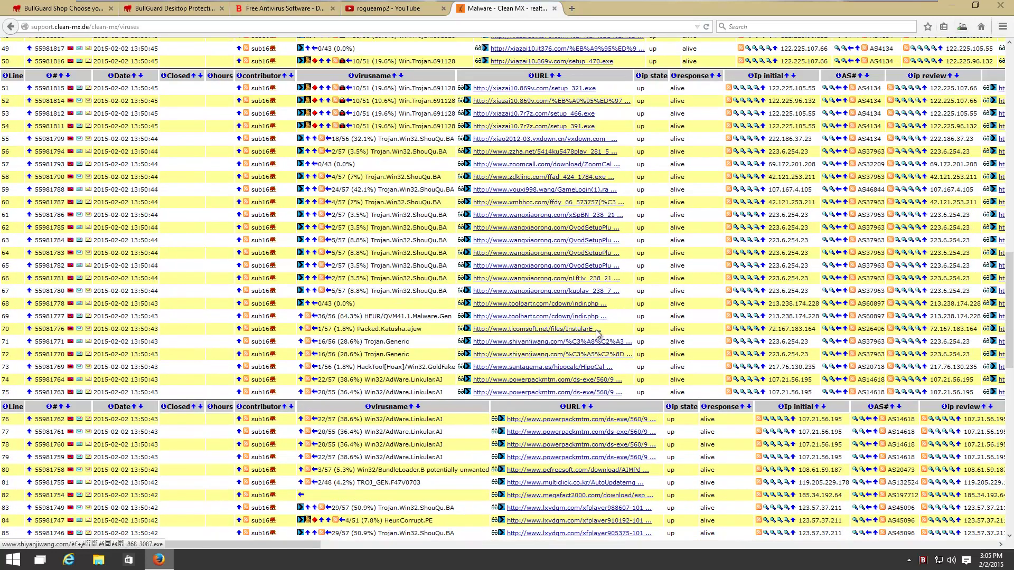
pyautogui.click(962, 27)
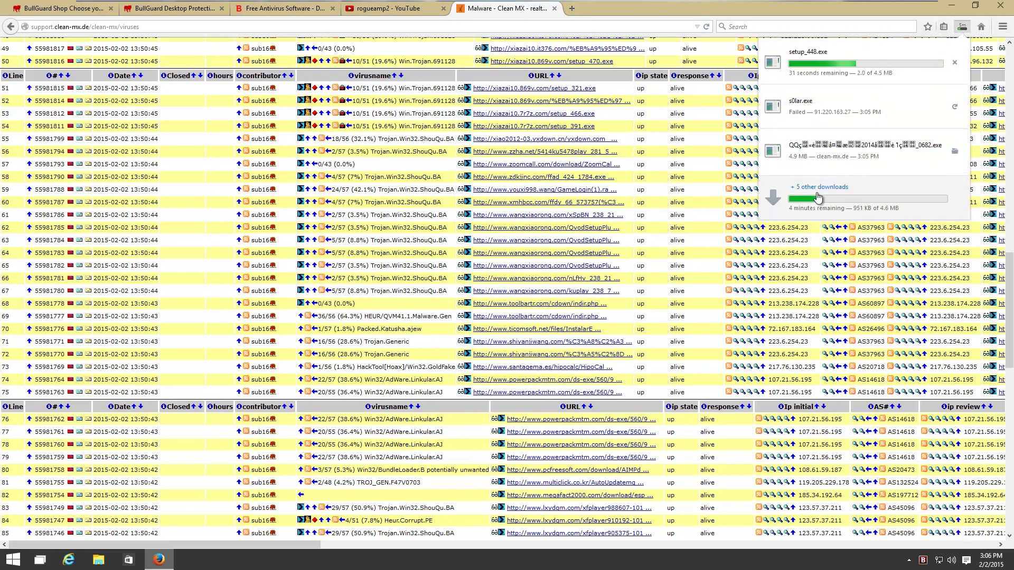
pyautogui.click(820, 187)
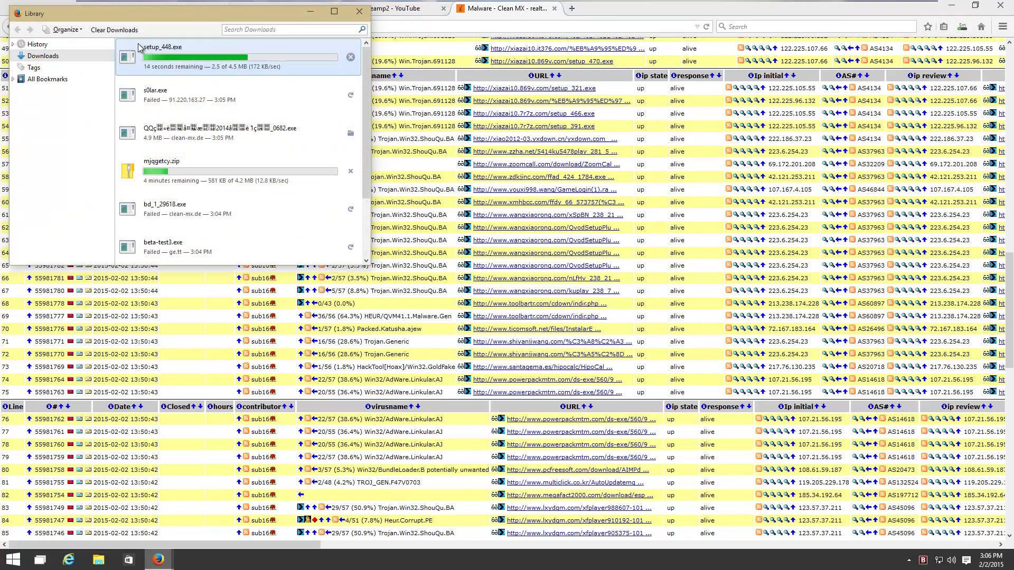
pyautogui.click(114, 29)
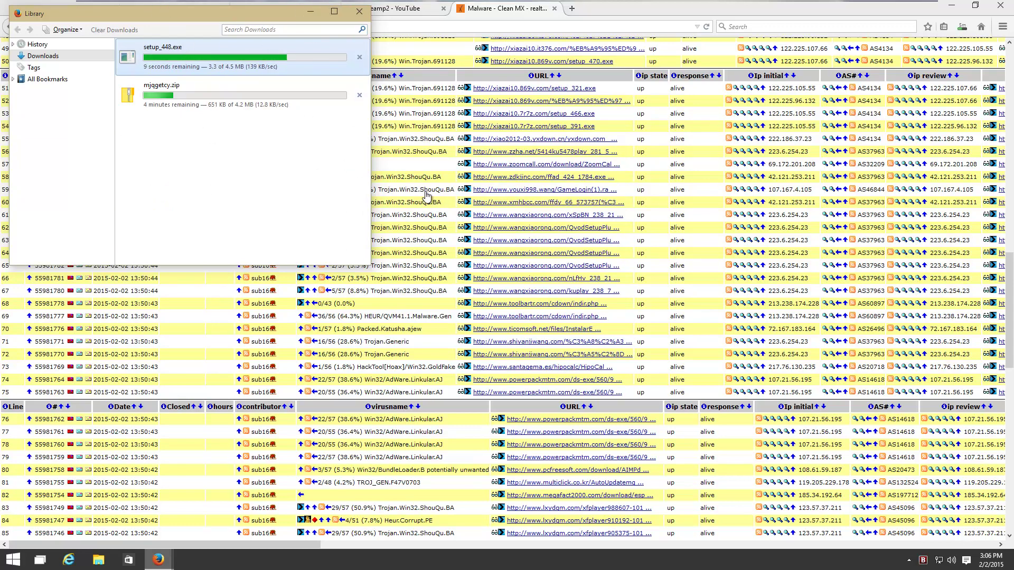
# Download and save the row 91 jwdn.net sample from the Clean MX table
pyautogui.click(438, 331)
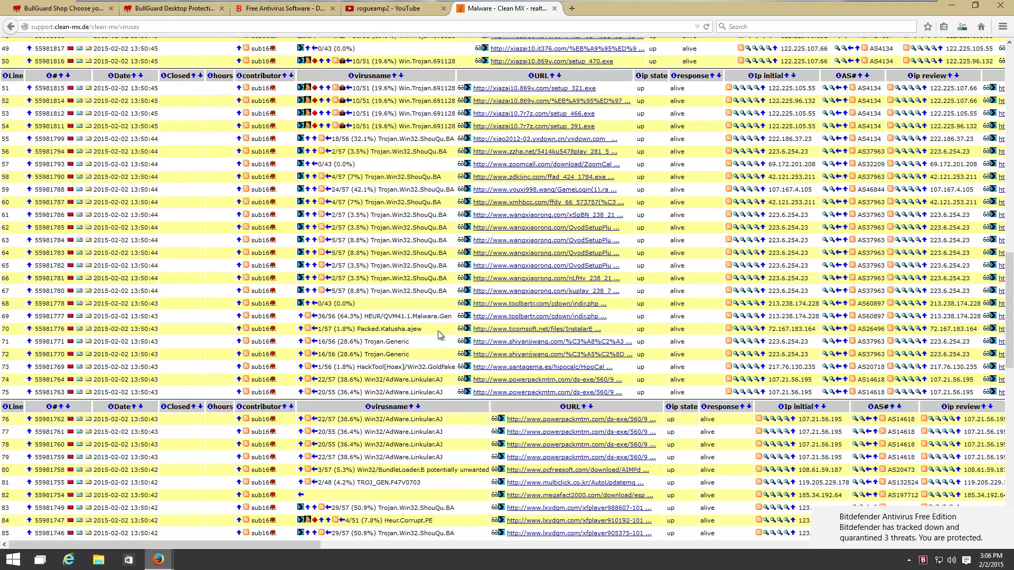
pyautogui.scroll(-4, 449, 323)
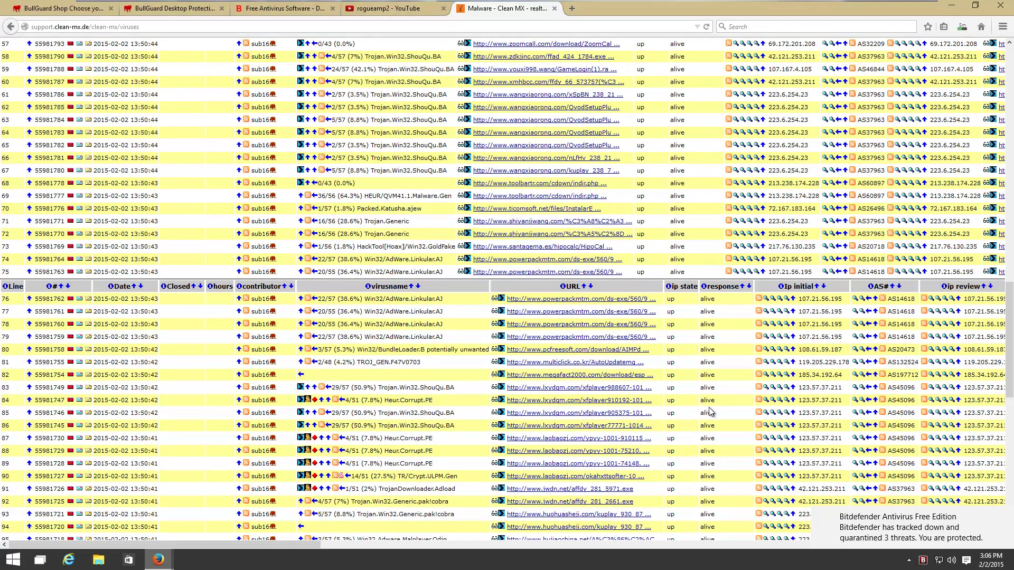
pyautogui.scroll(-4, 711, 417)
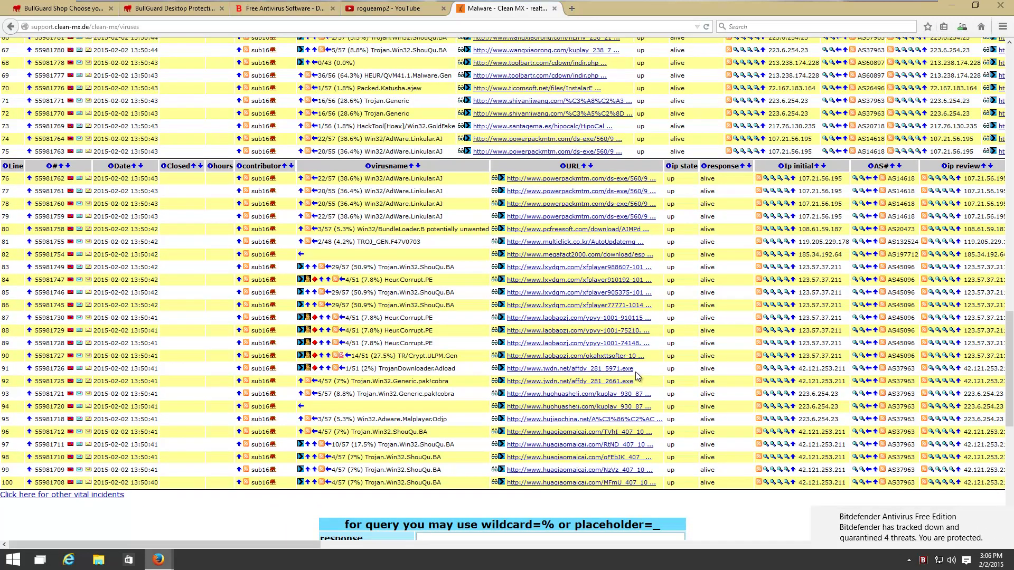
pyautogui.moveTo(635, 371); pyautogui.dragTo(511, 375)
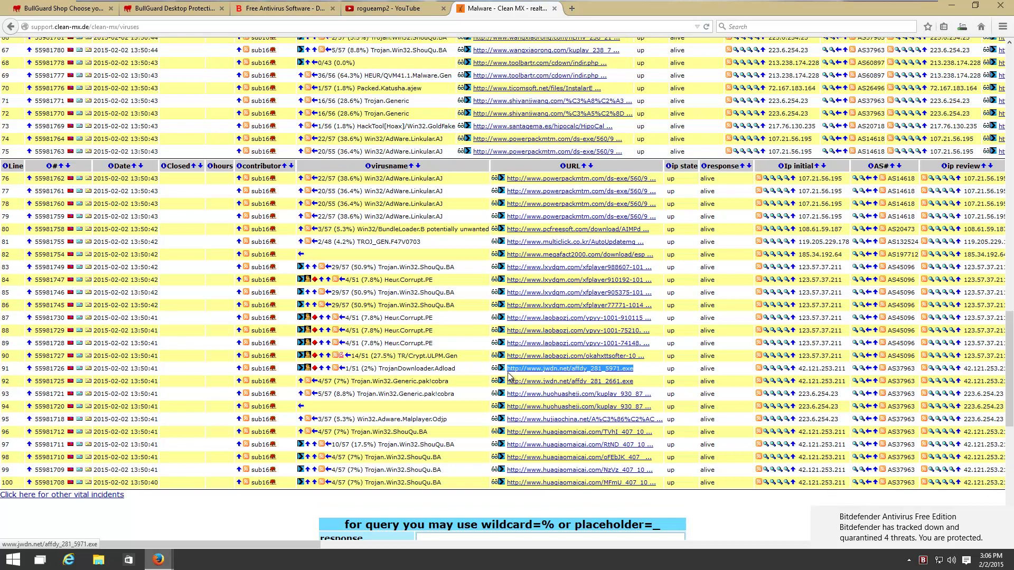
pyautogui.hotkey('ctrl', 'c')
pyautogui.hotkey('ctrl', 't')
pyautogui.hotkey('ctrl', 'v')
pyautogui.press('Return')
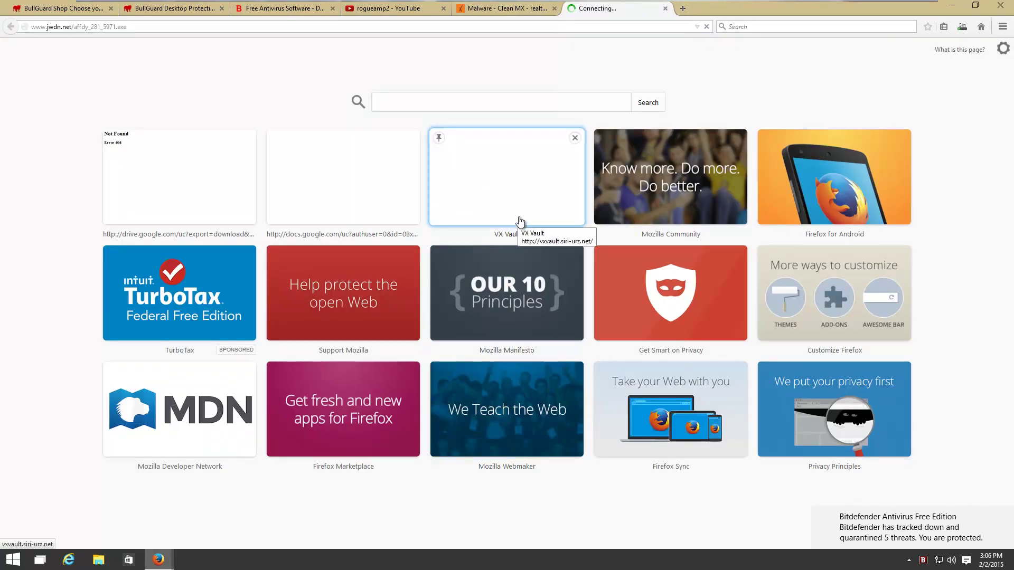
pyautogui.click(534, 270)
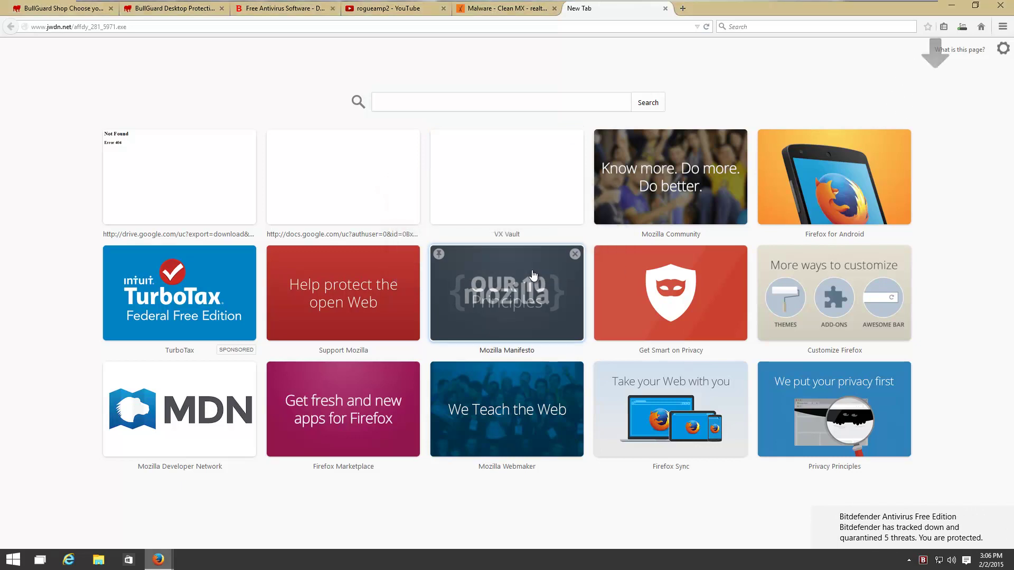
# Check the ongoing downloads, then minimize Firefox
pyautogui.click(962, 28)
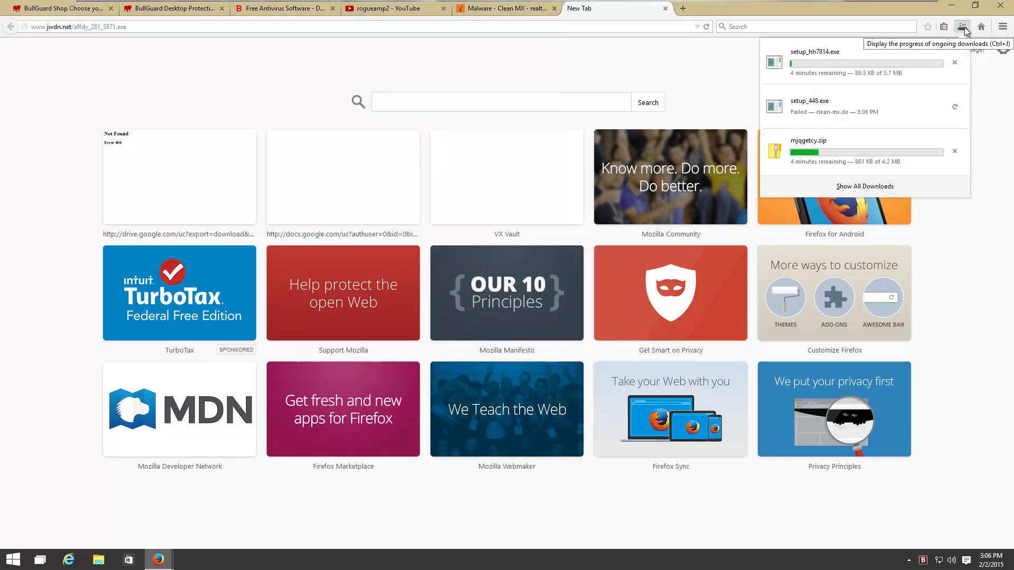
pyautogui.click(966, 29)
pyautogui.click(951, 5)
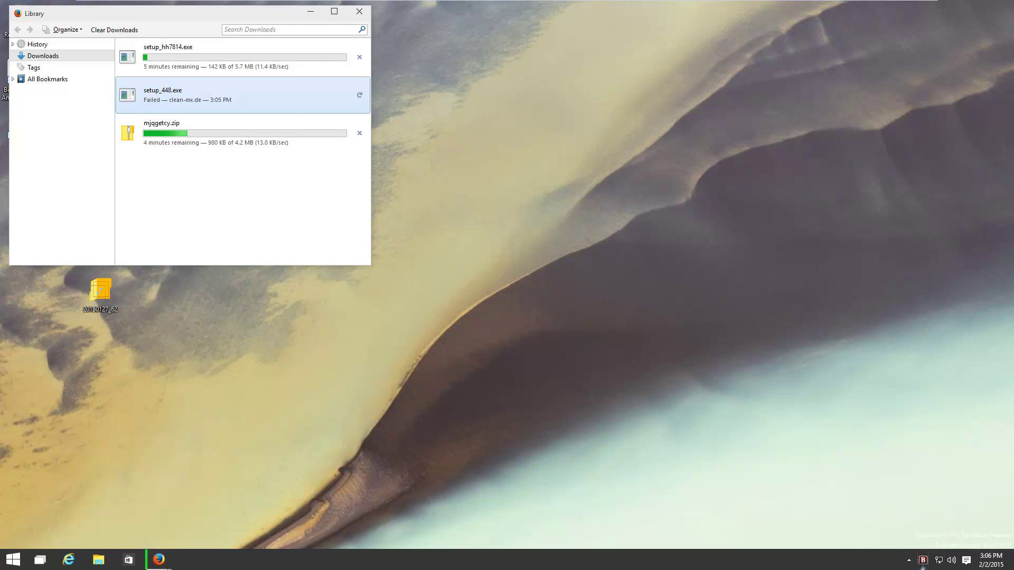
# Open Bitdefender's infected-items log and arrange it beside the Downloads Library
pyautogui.click(909, 561)
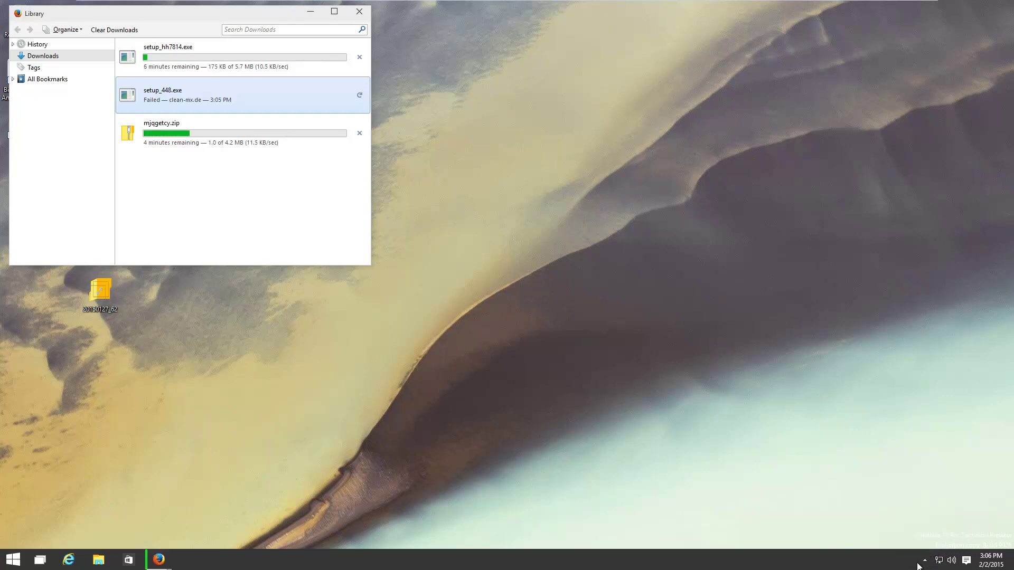
pyautogui.click(582, 477)
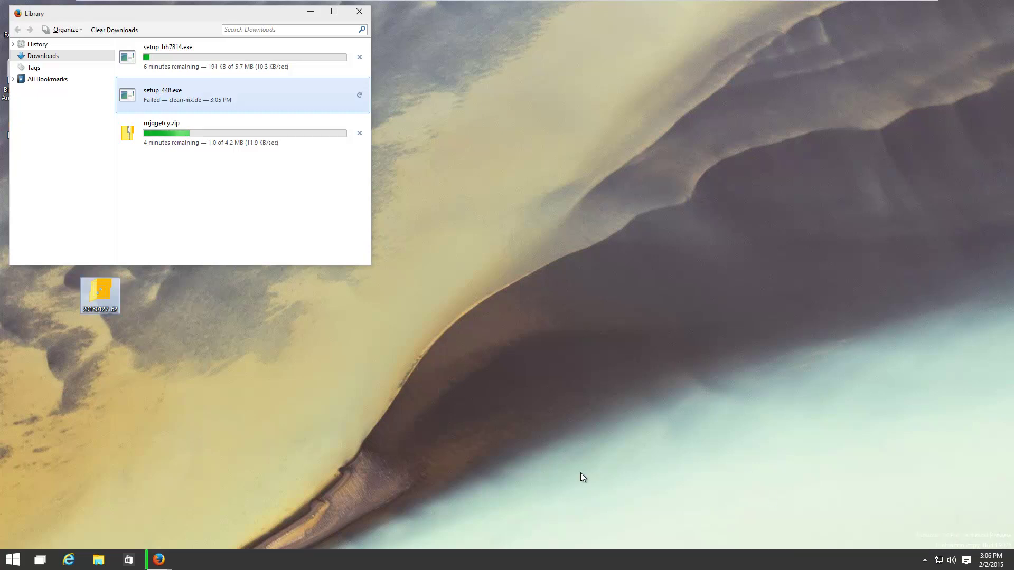
pyautogui.click(166, 558)
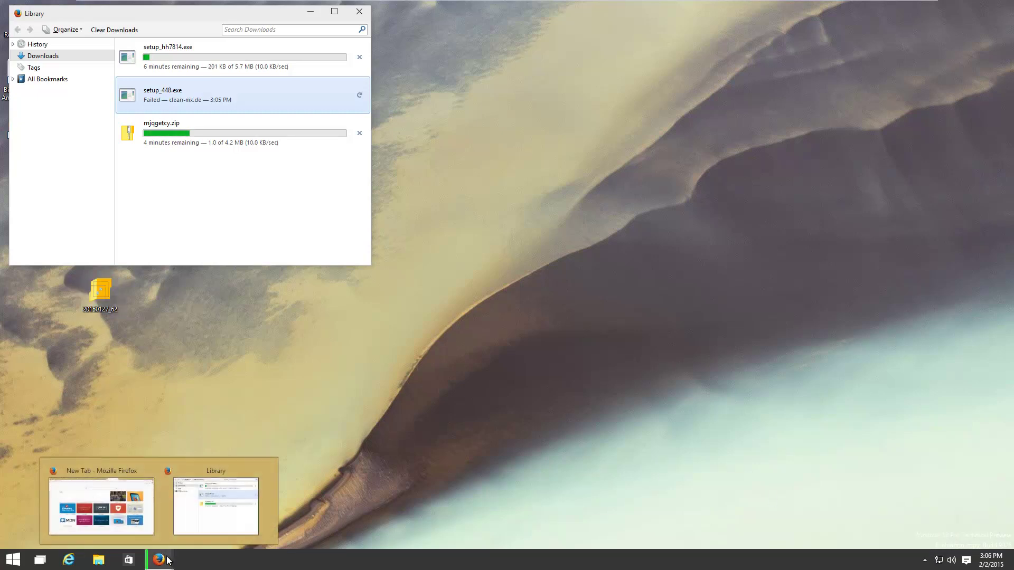
pyautogui.click(189, 490)
pyautogui.moveTo(246, 16); pyautogui.dragTo(539, 168)
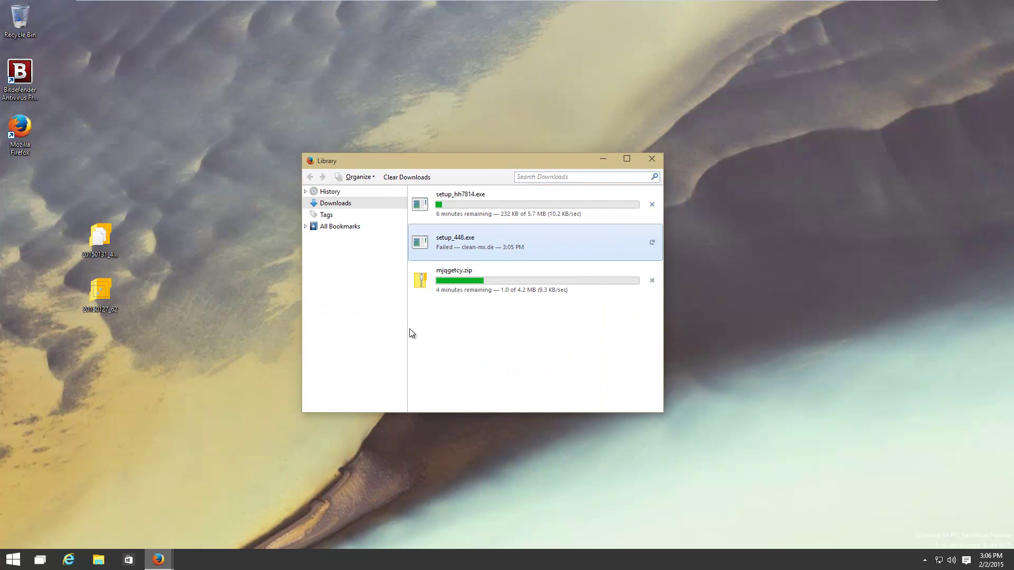
pyautogui.doubleClick(24, 85)
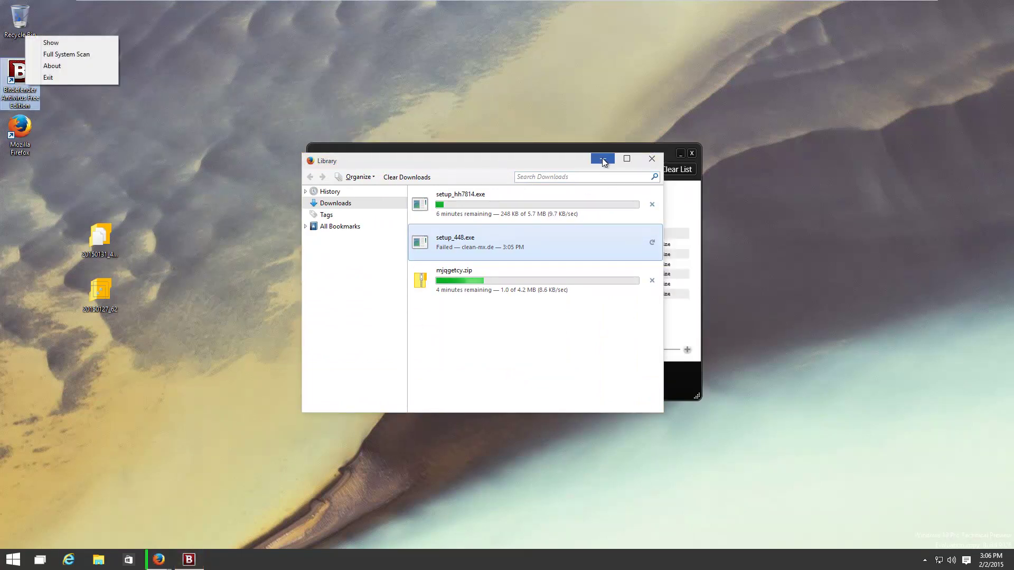
pyautogui.moveTo(565, 162); pyautogui.dragTo(252, 272)
pyautogui.moveTo(517, 150); pyautogui.dragTo(616, 169)
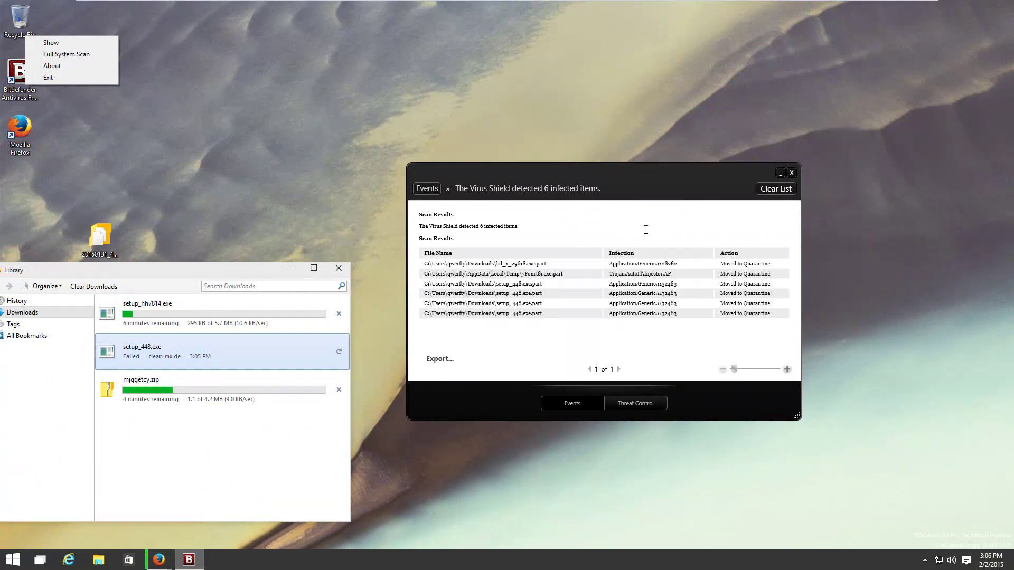
# Delete all quarantined items in Threat Control and confirm with Yes
pyautogui.click(621, 404)
pyautogui.click(763, 191)
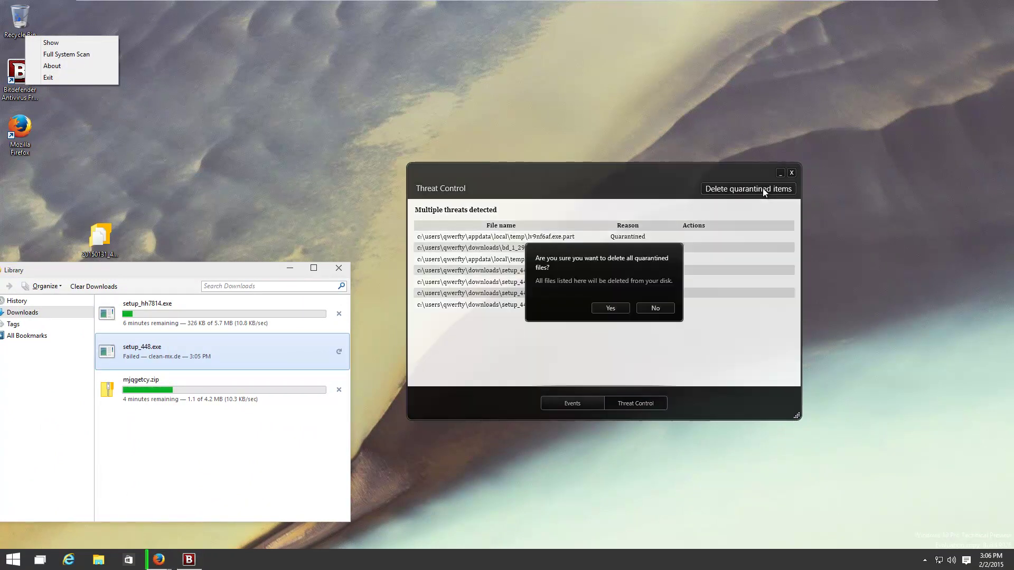
pyautogui.click(605, 309)
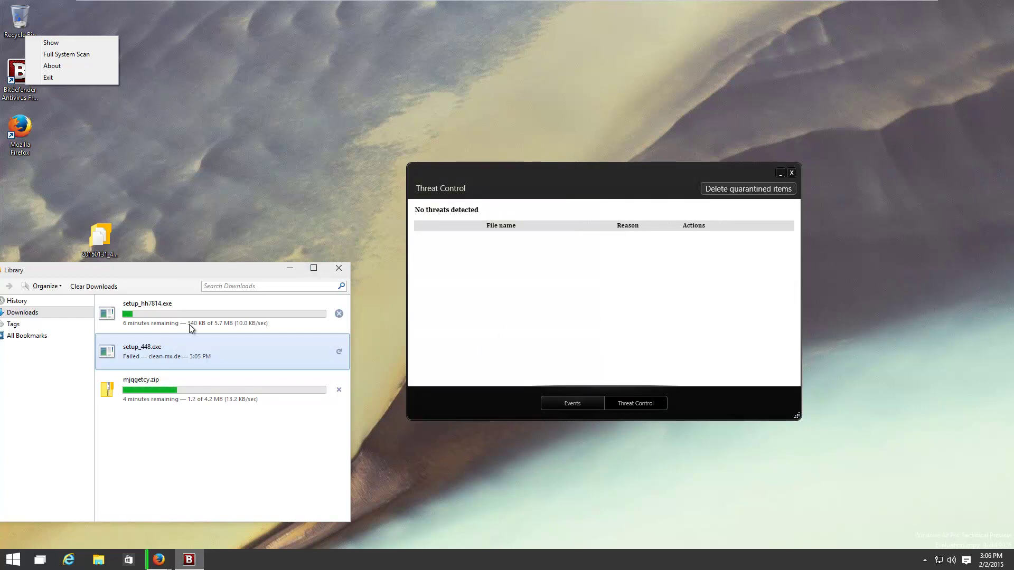
pyautogui.moveTo(250, 276); pyautogui.dragTo(294, 164)
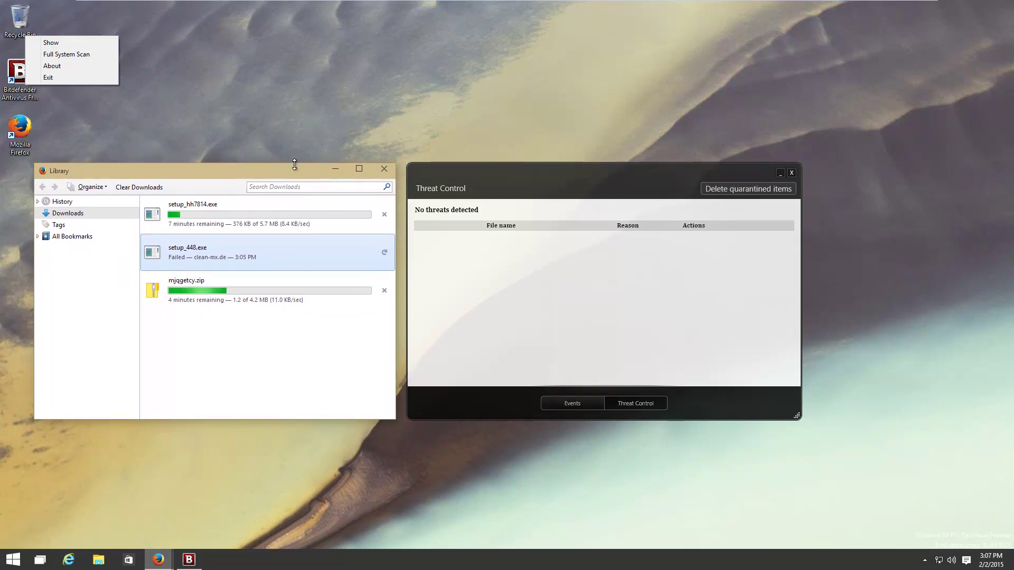